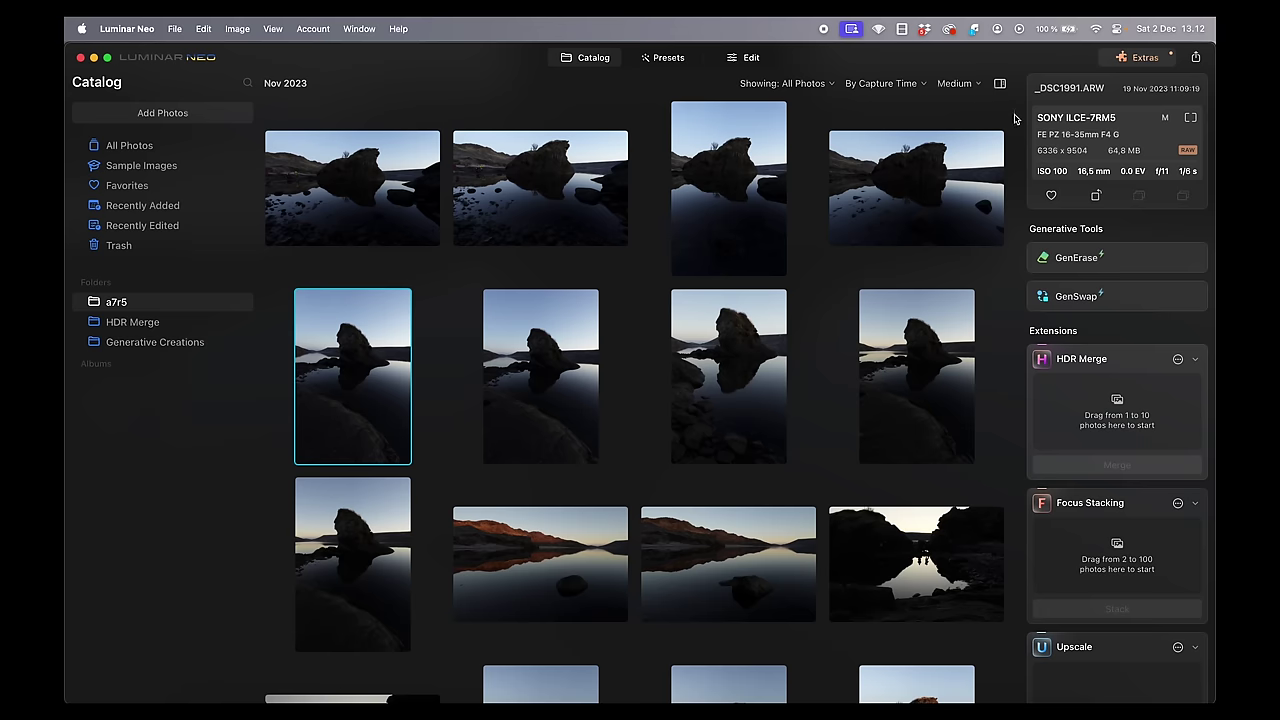
Browse the a7r5 folder in the catalog to locate the series of waterfall photos.
scroll(1014, 118, down, 5)
scroll(1014, 118, down, 15)
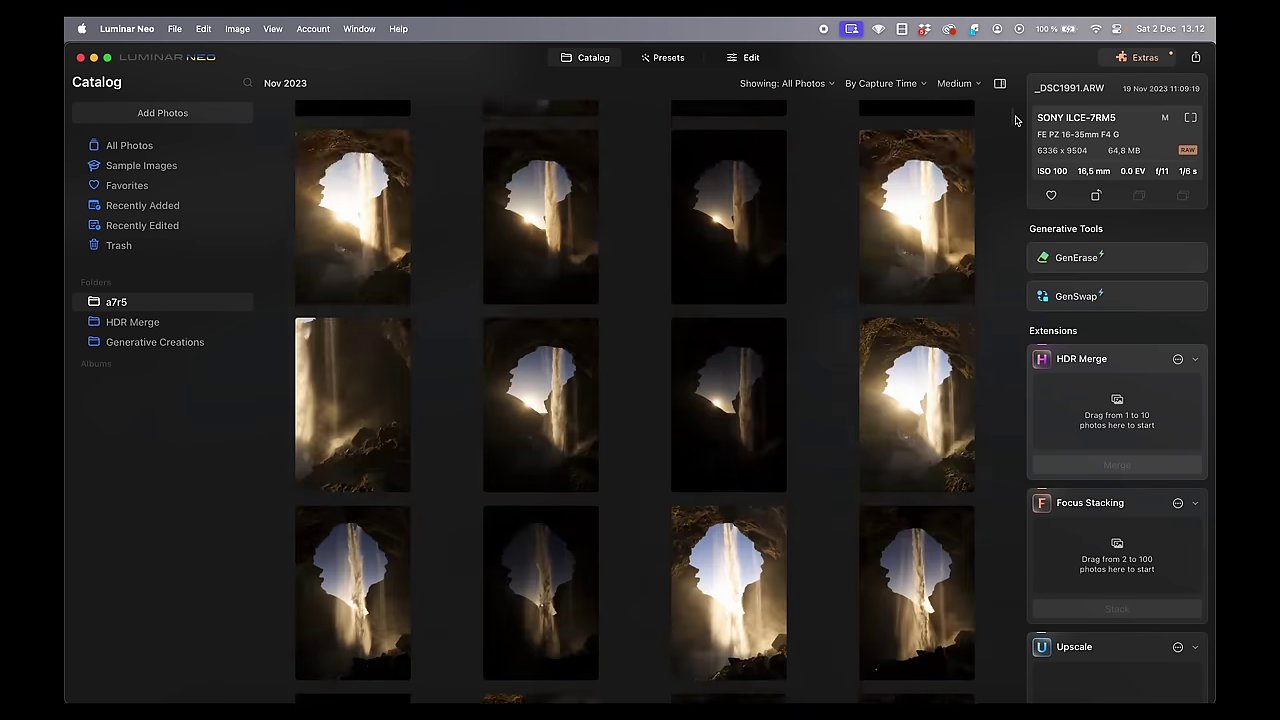
scroll(1016, 130, down, 10)
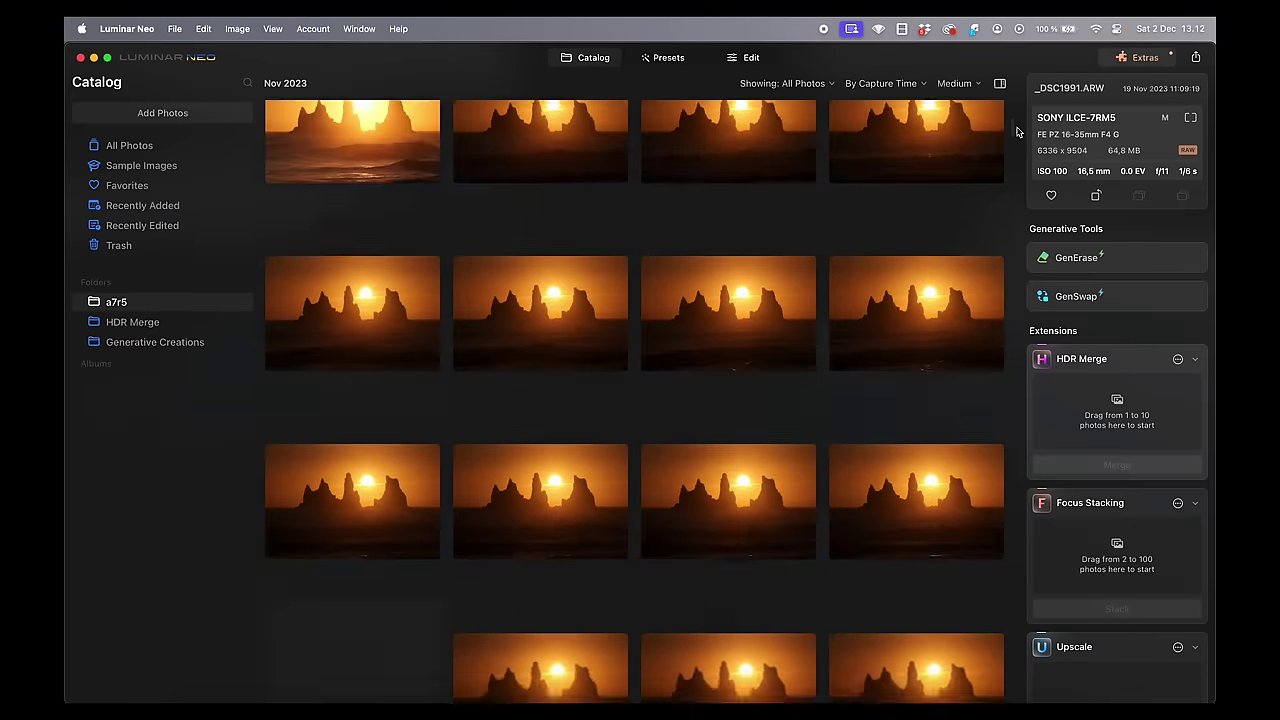
scroll(1018, 140, down, 12)
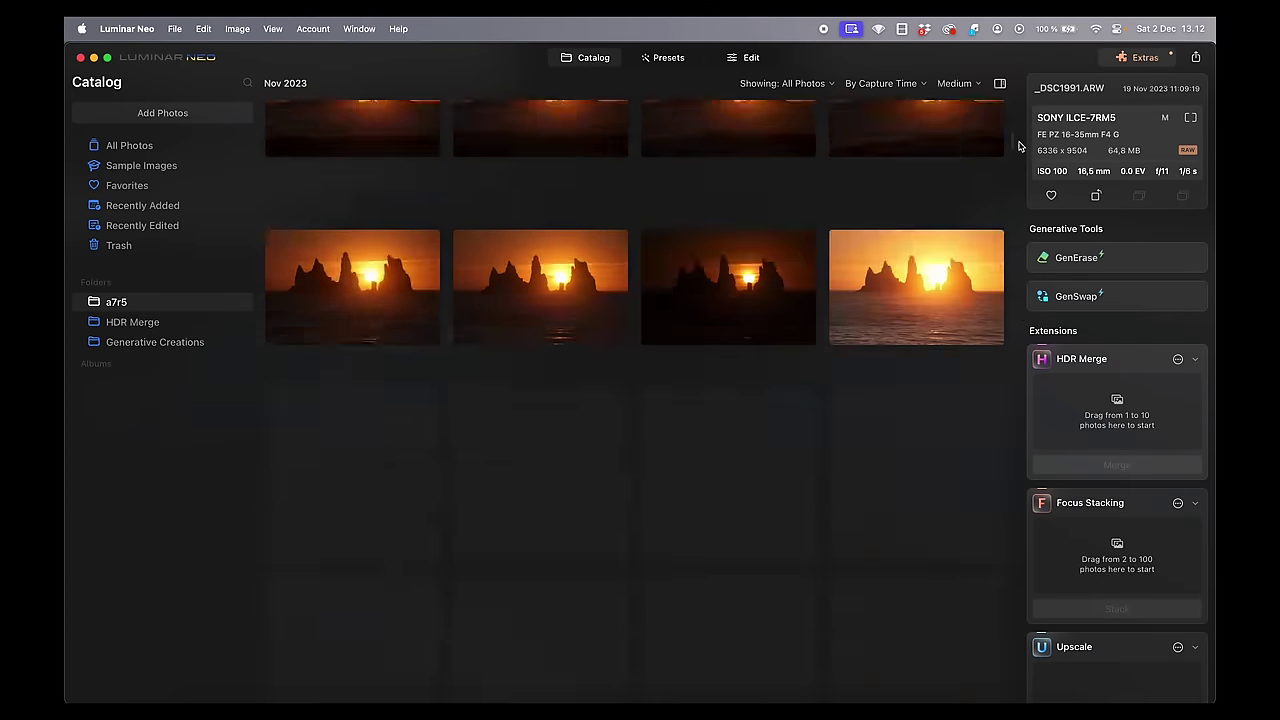
scroll(1021, 166, down, 12)
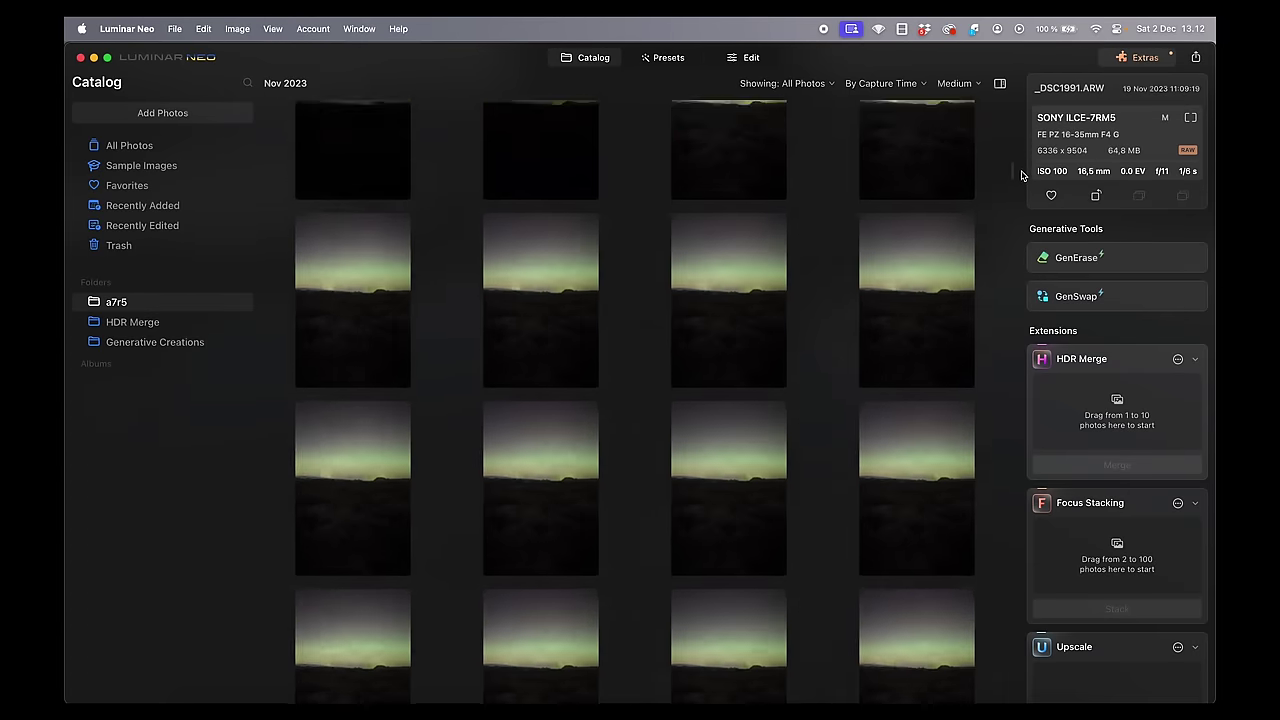
scroll(1016, 219, down, 10)
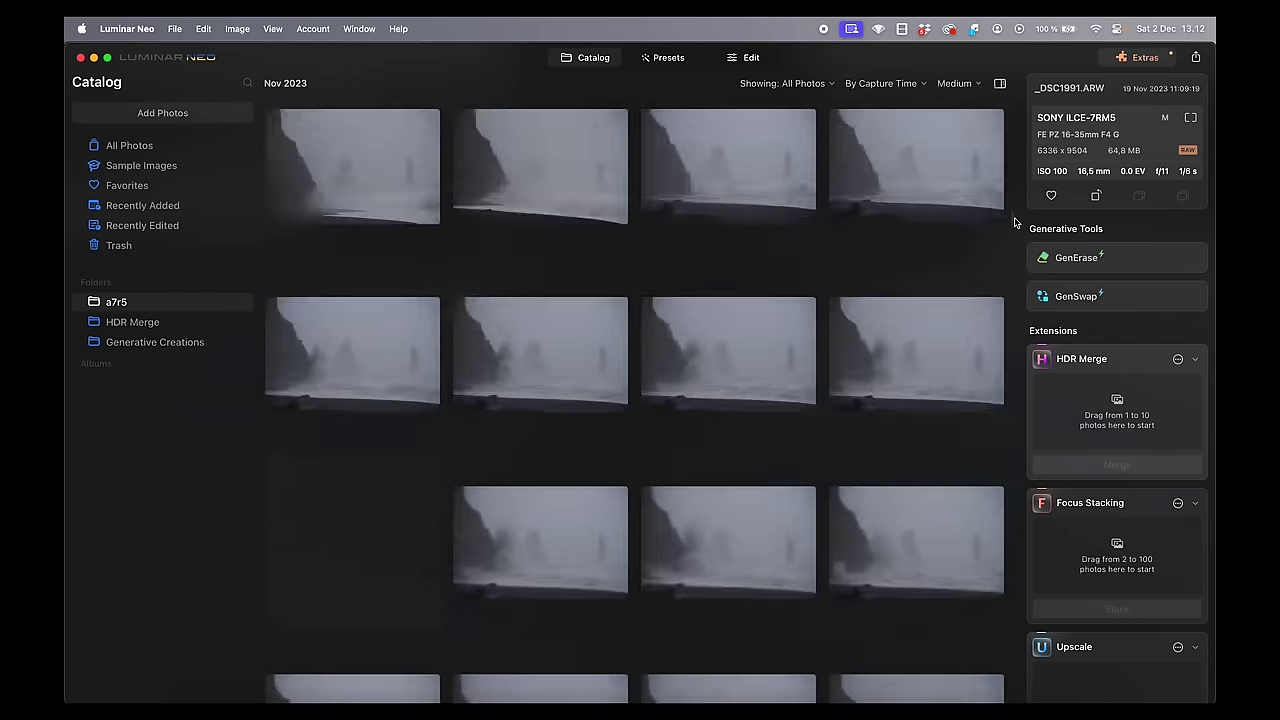
scroll(800, 376, down, 3)
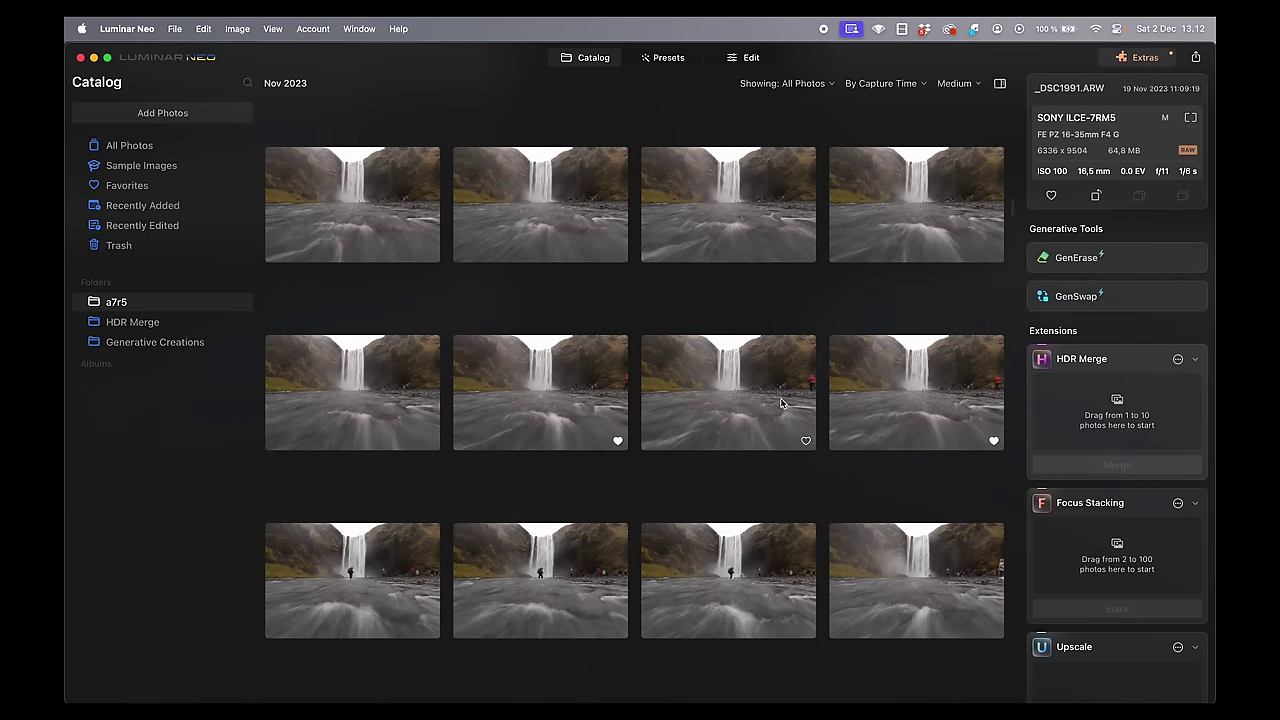
scroll(775, 400, down, 1)
scroll(788, 415, down, 3)
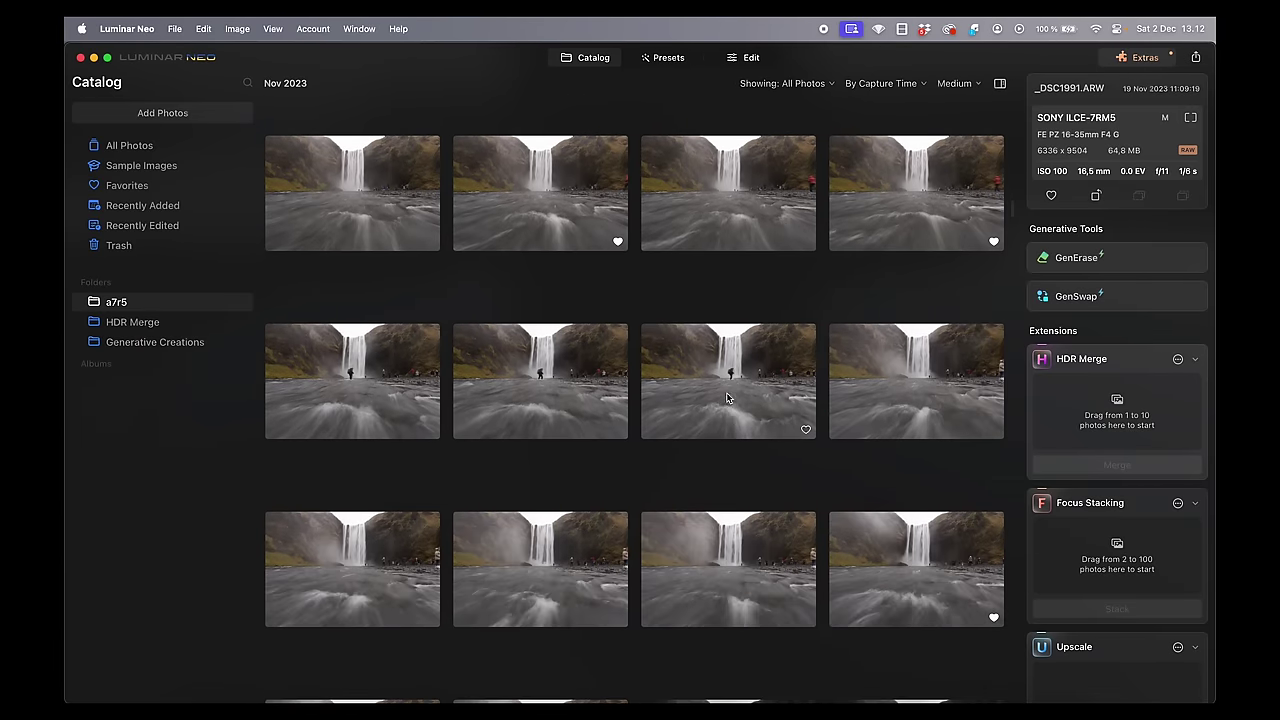
scroll(728, 398, down, 1)
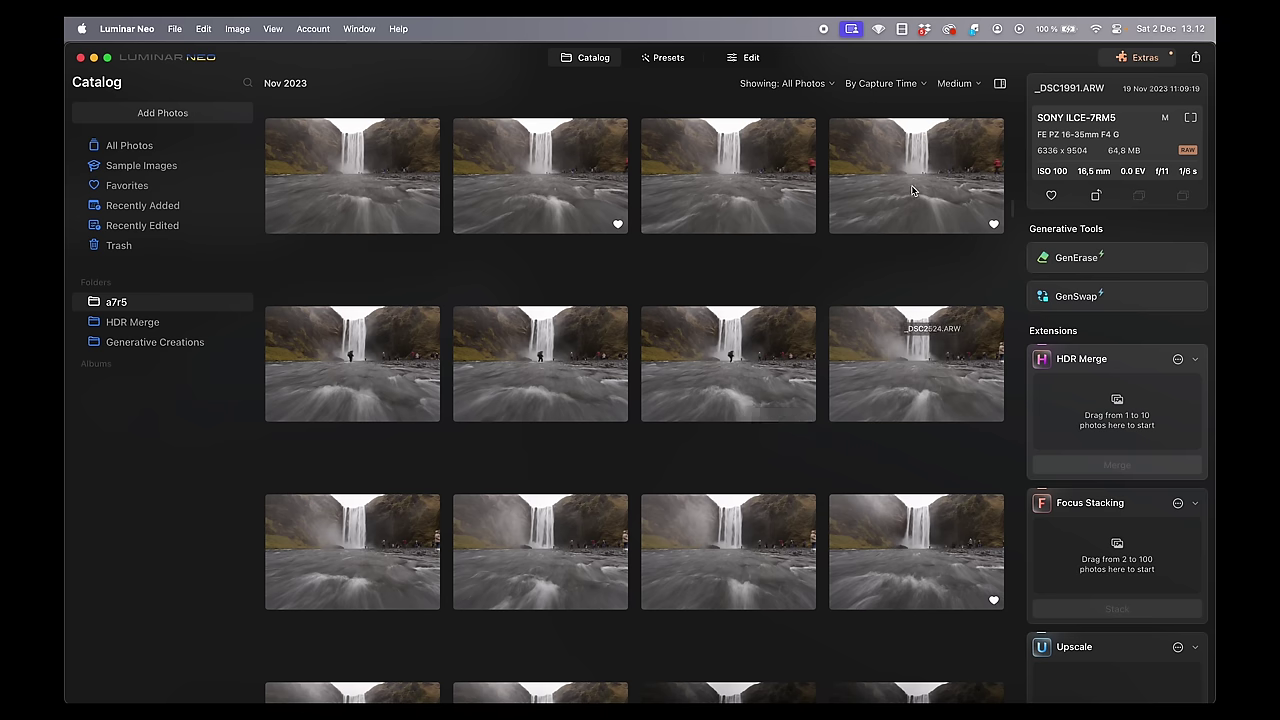
scroll(789, 437, down, 6)
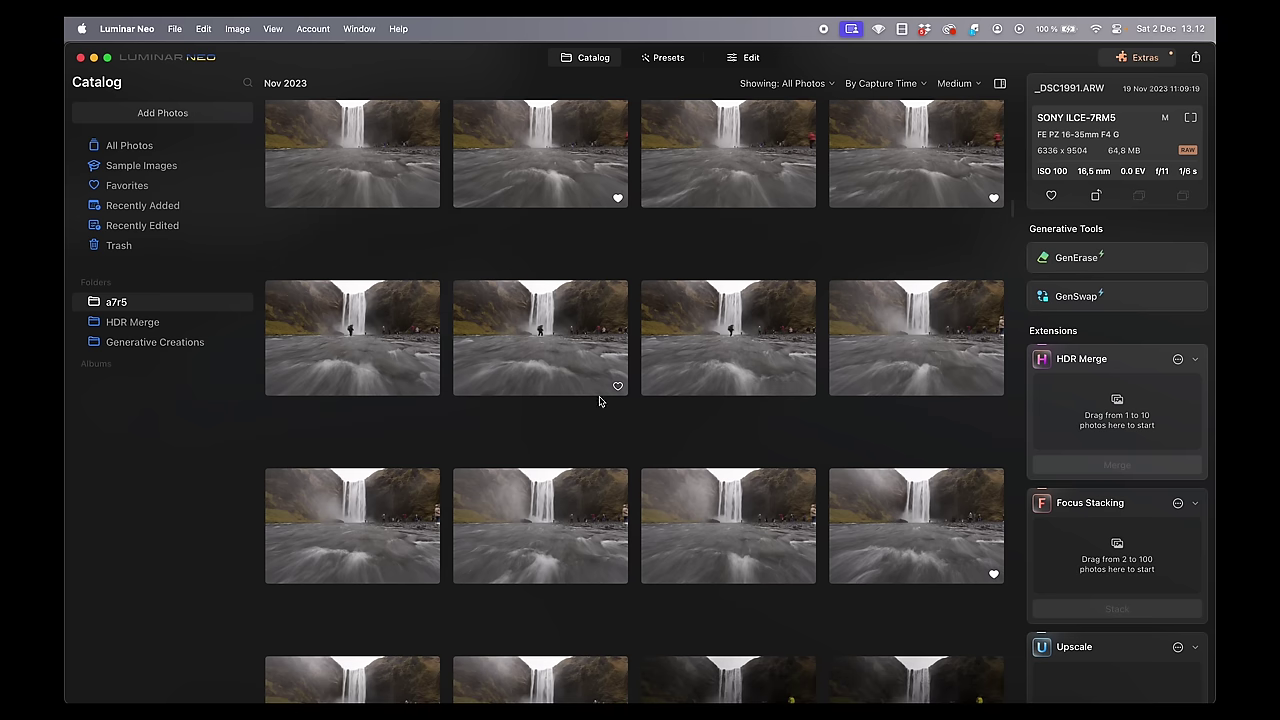
scroll(833, 391, up, 1)
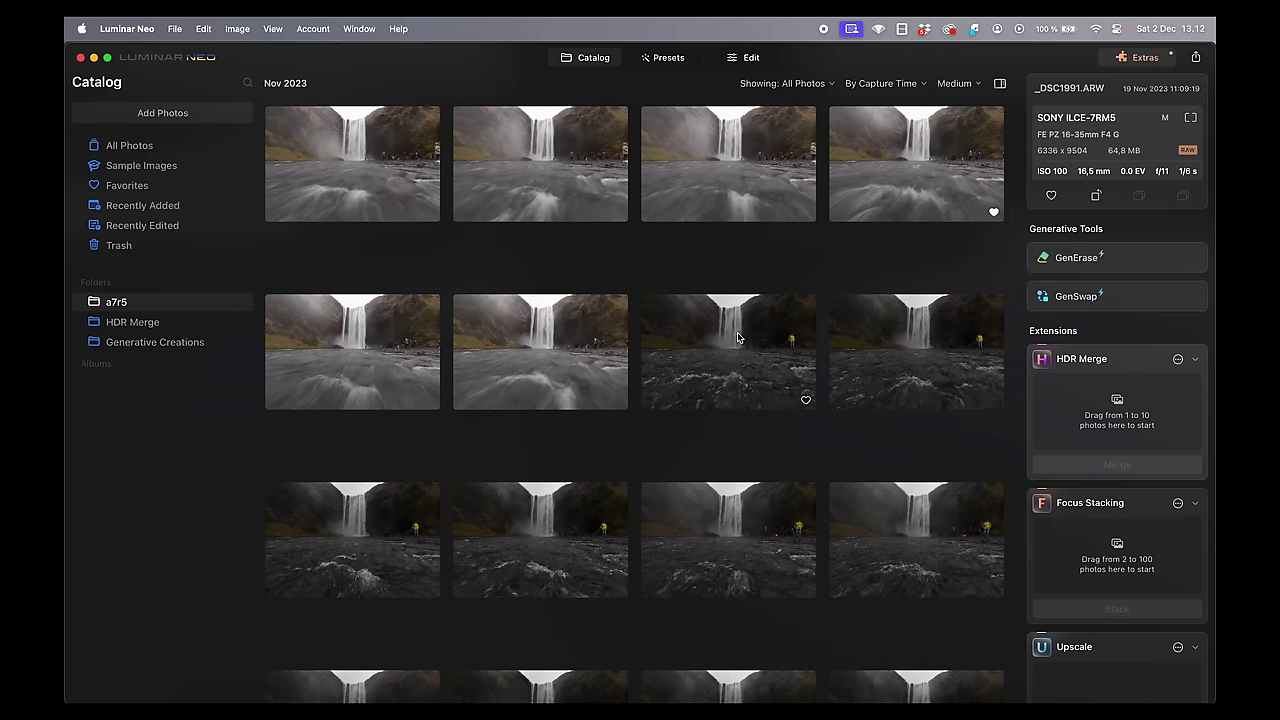
scroll(734, 305, down, 2)
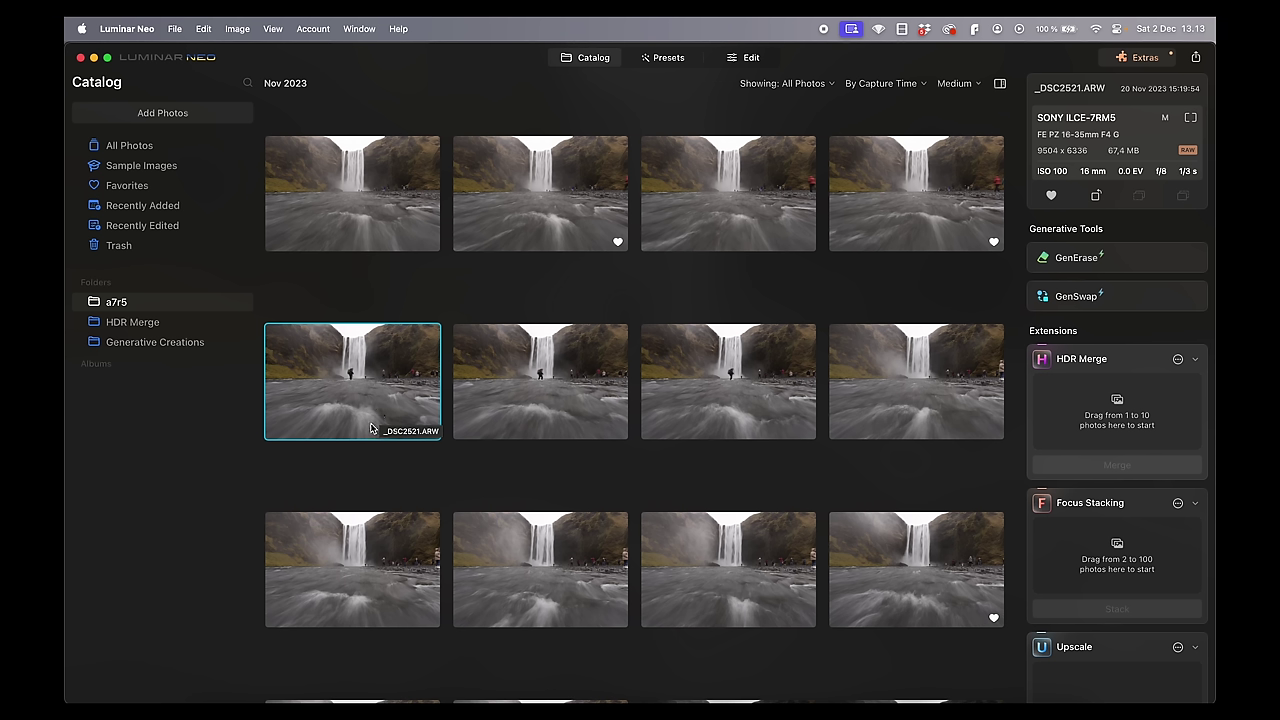
Examine the waterfall exposures and view the already edited photo _DSC2490.ARW enlarged.
click(915, 199)
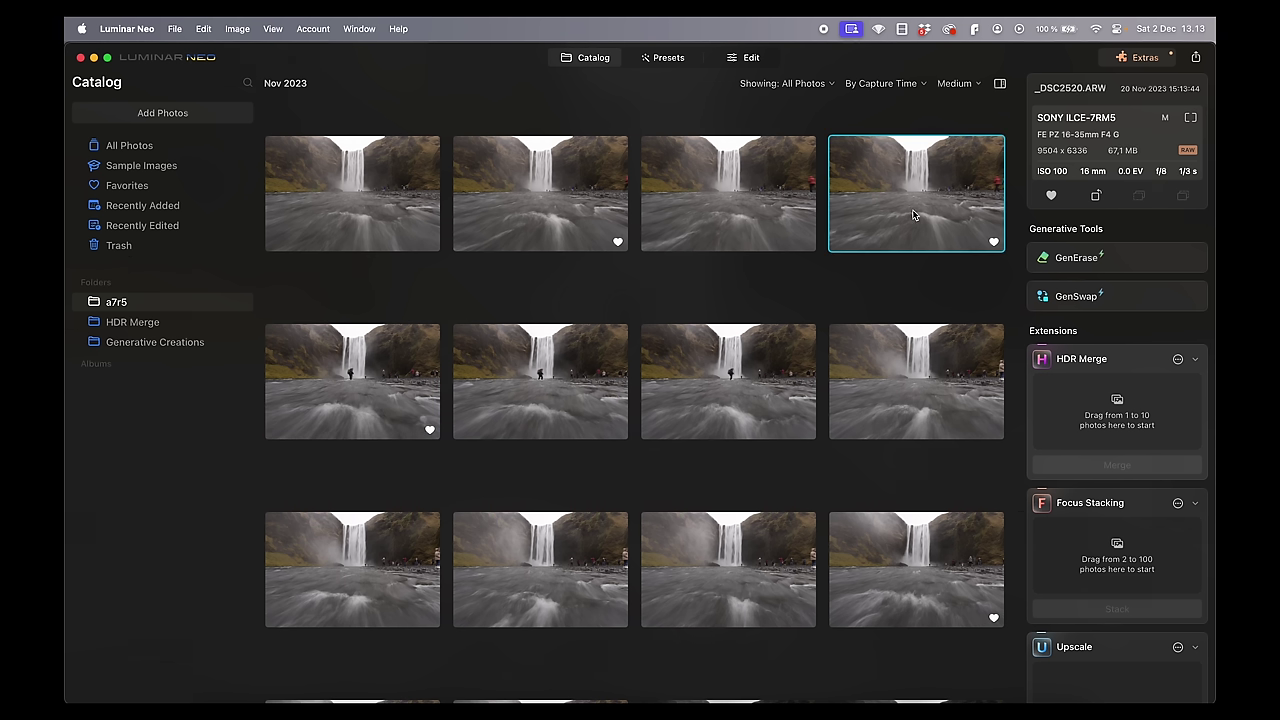
scroll(857, 349, up, 10)
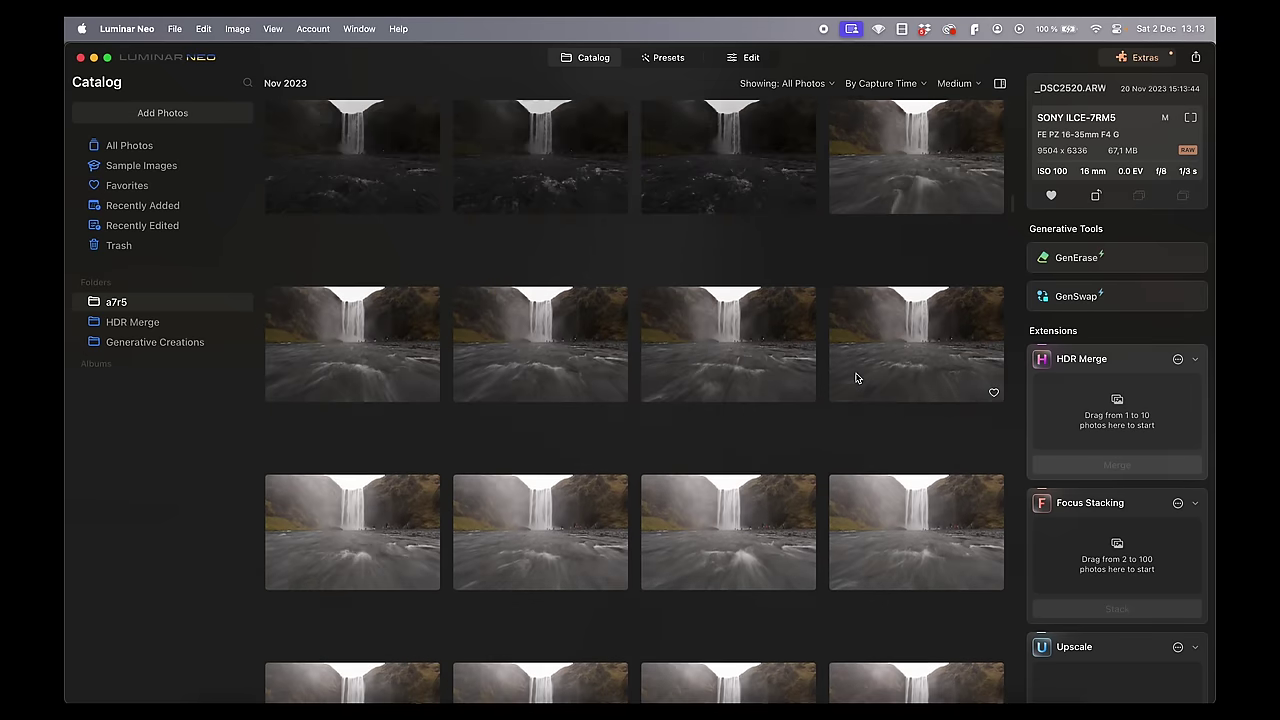
click(738, 353)
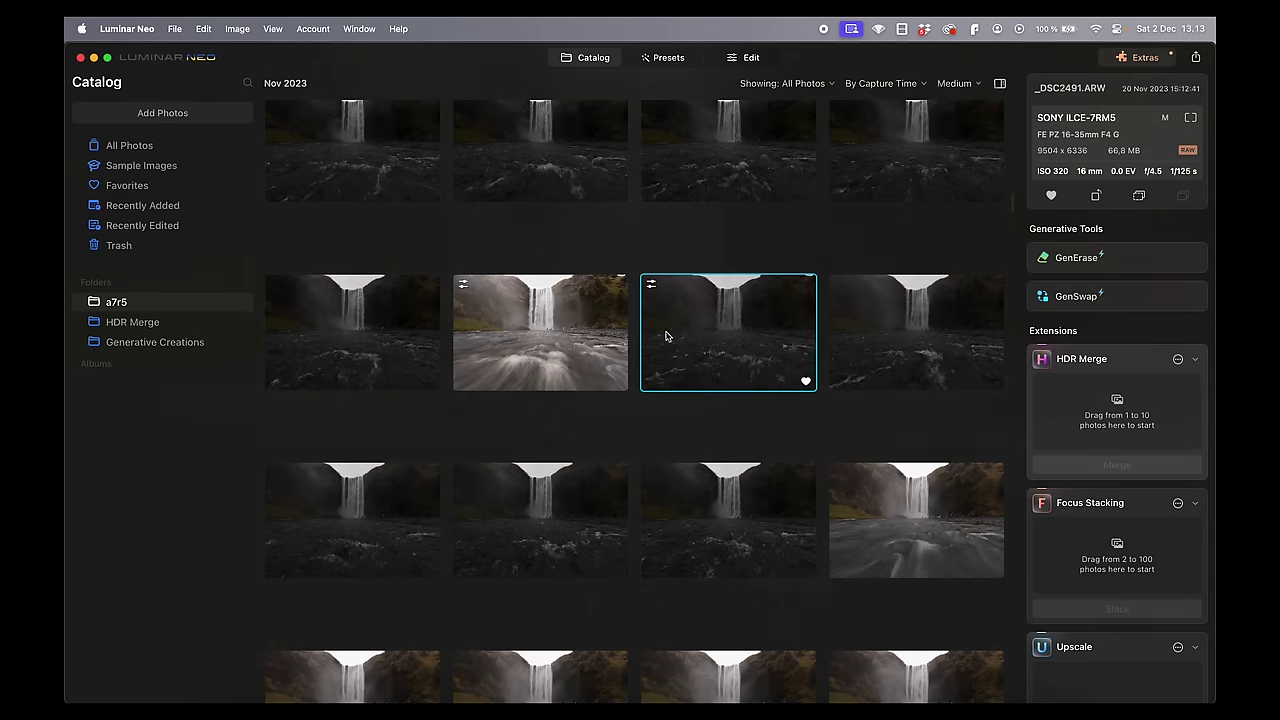
click(537, 358)
double_click(545, 349)
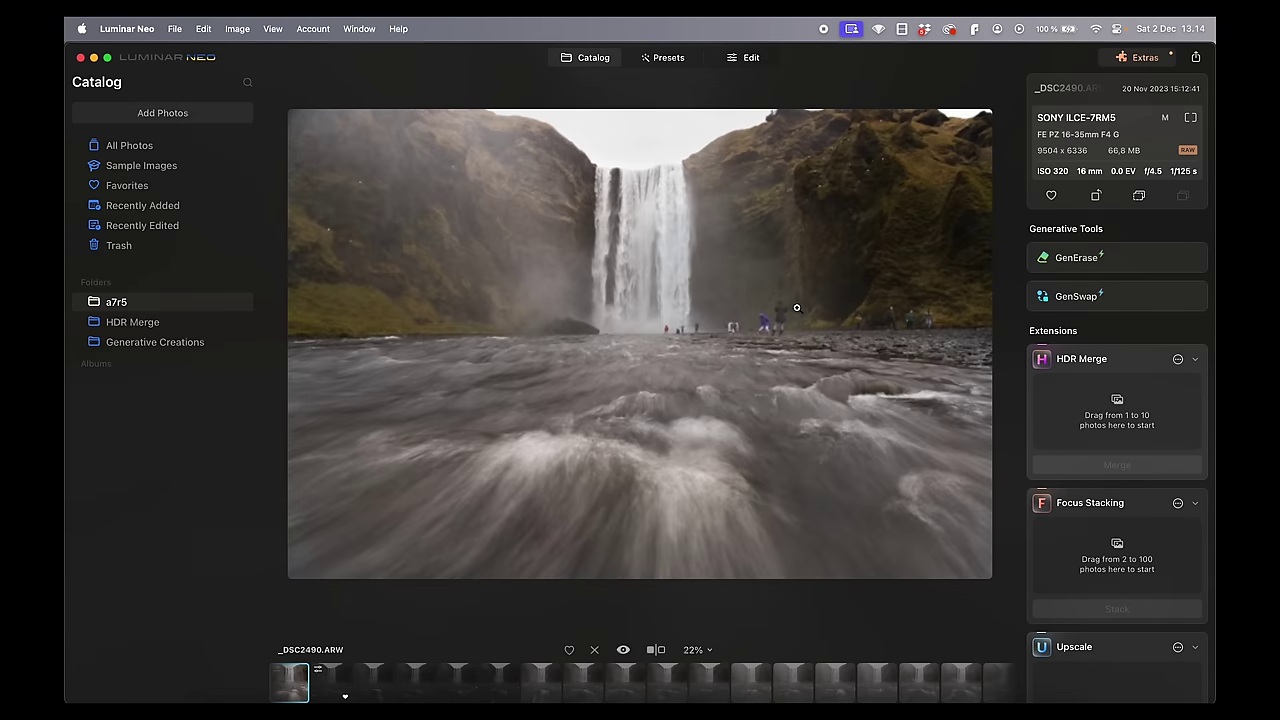
click(600, 338)
click(604, 333)
double_click(604, 333)
click(754, 343)
Open the dark, short-exposure waterfall photo _DSC2491.ARW for editing.
right_click(722, 335)
click(710, 344)
double_click(710, 344)
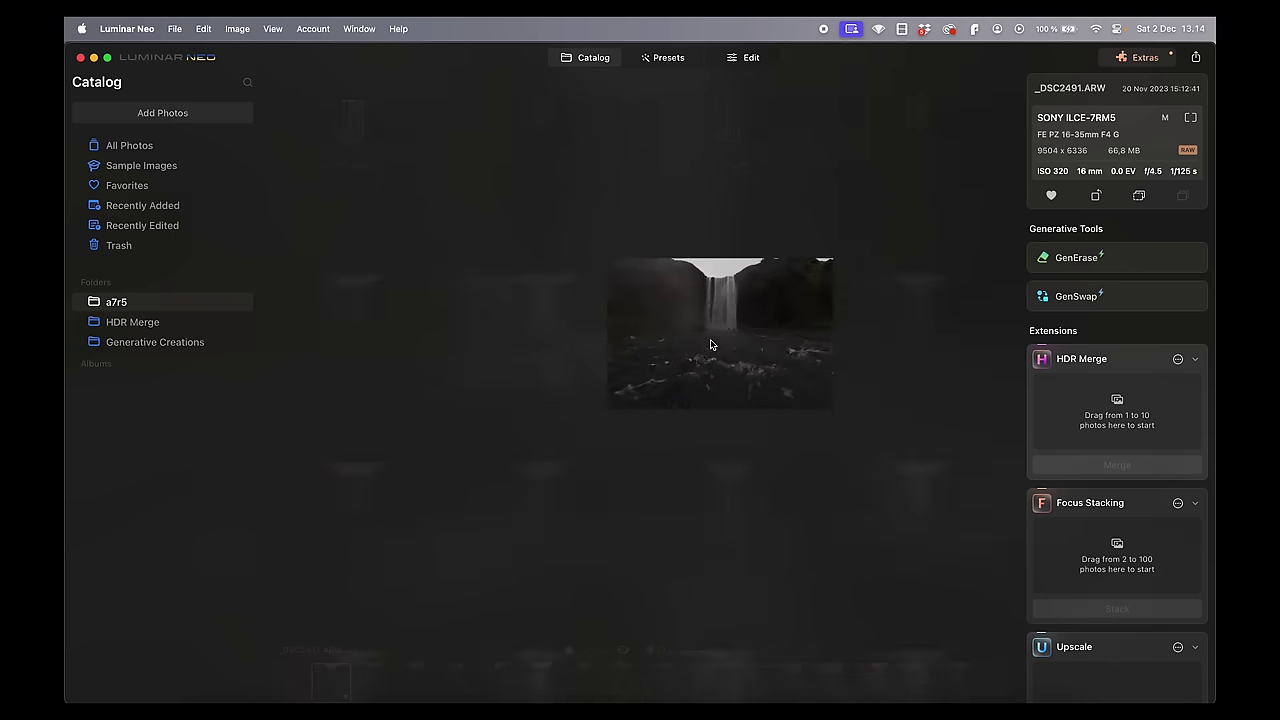
click(749, 57)
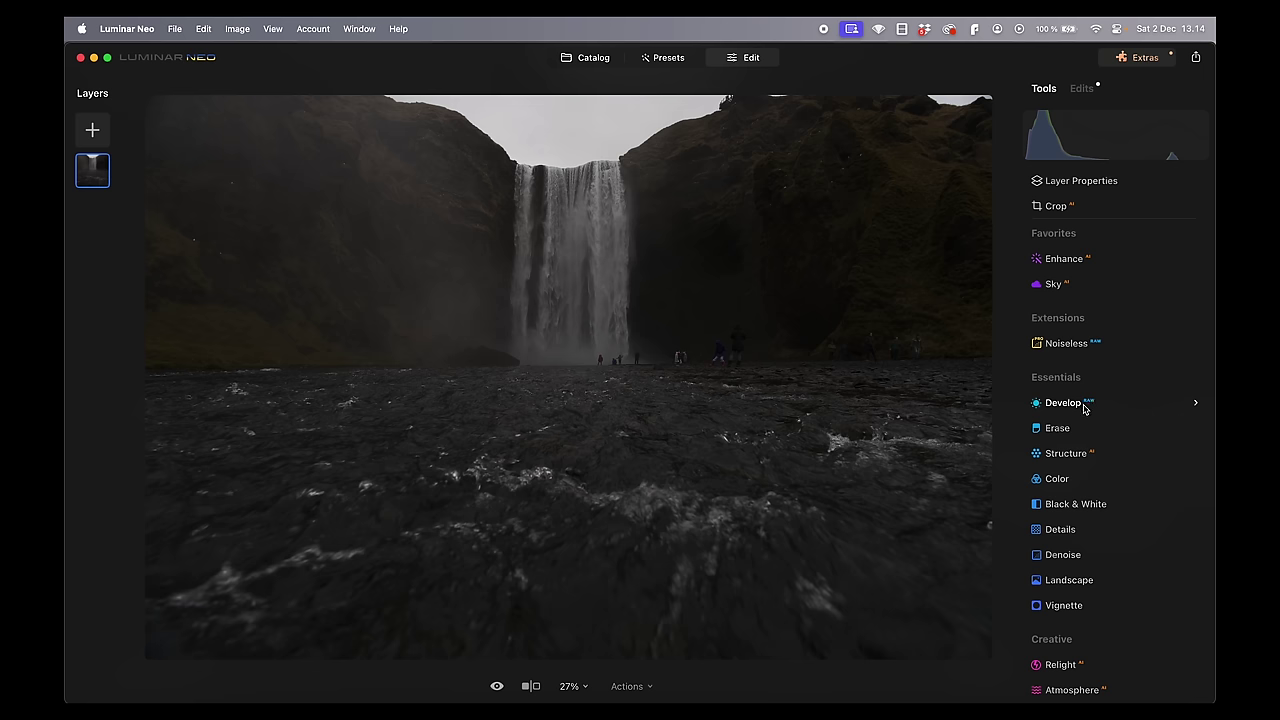
Develop the base photo with Exposure 1.85, Smart Contrast 24, Highlights -88 and Shadows 14.
click(1062, 402)
drag(1116, 427, 1140, 427)
drag(1116, 485, 1056, 486)
drag(1116, 513, 1125, 513)
drag(1115, 455, 1131, 456)
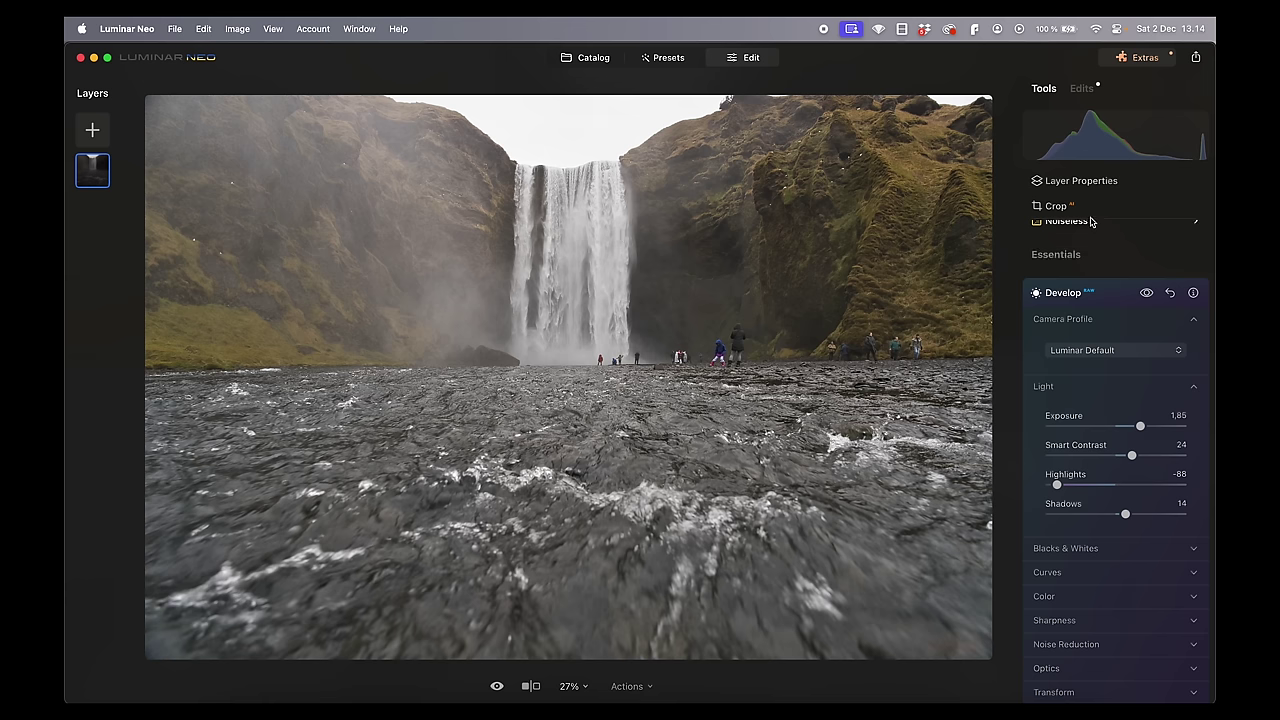
Add the first long-exposure waterfall photo from My Images as a new layer above the base photo.
click(1082, 181)
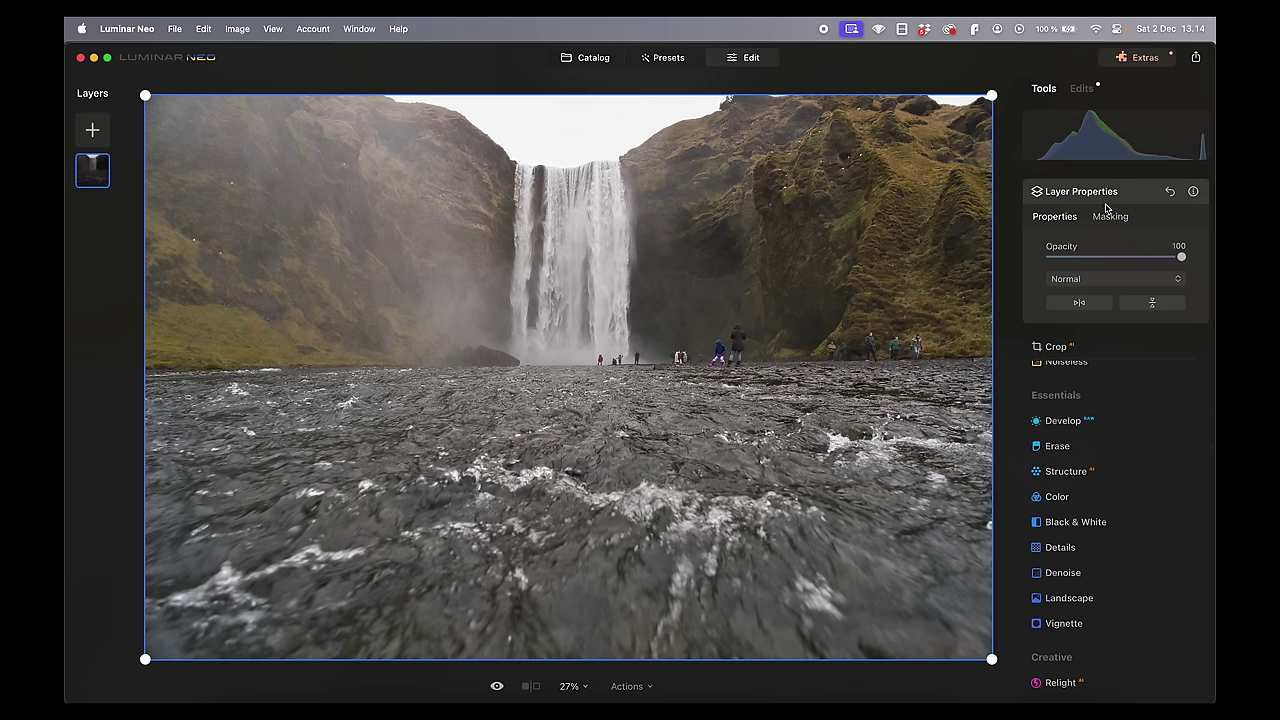
click(91, 131)
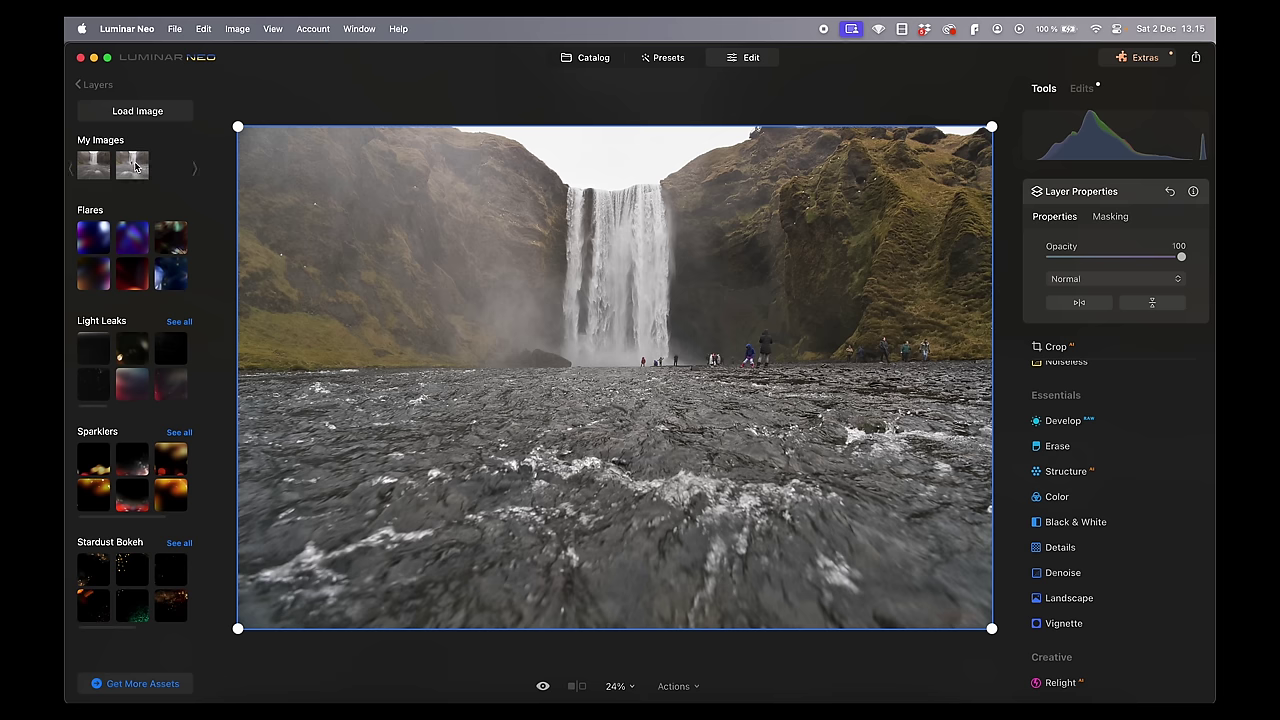
click(160, 117)
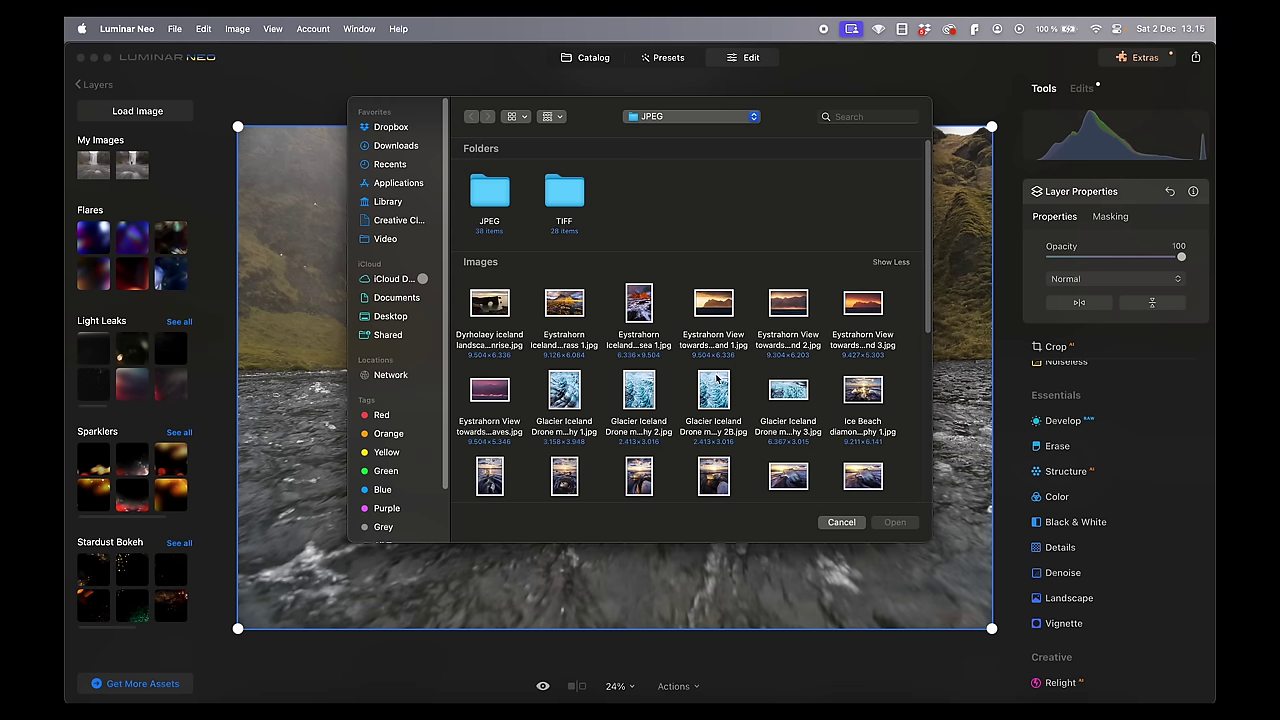
click(853, 525)
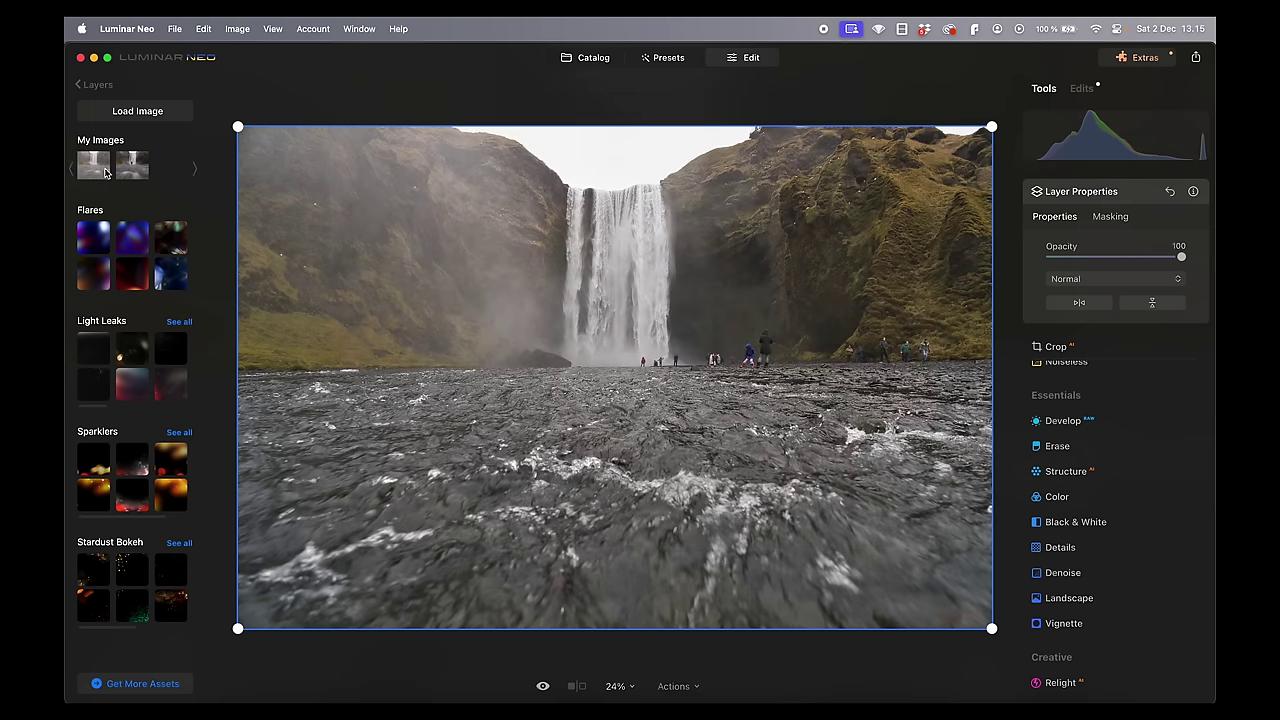
click(98, 174)
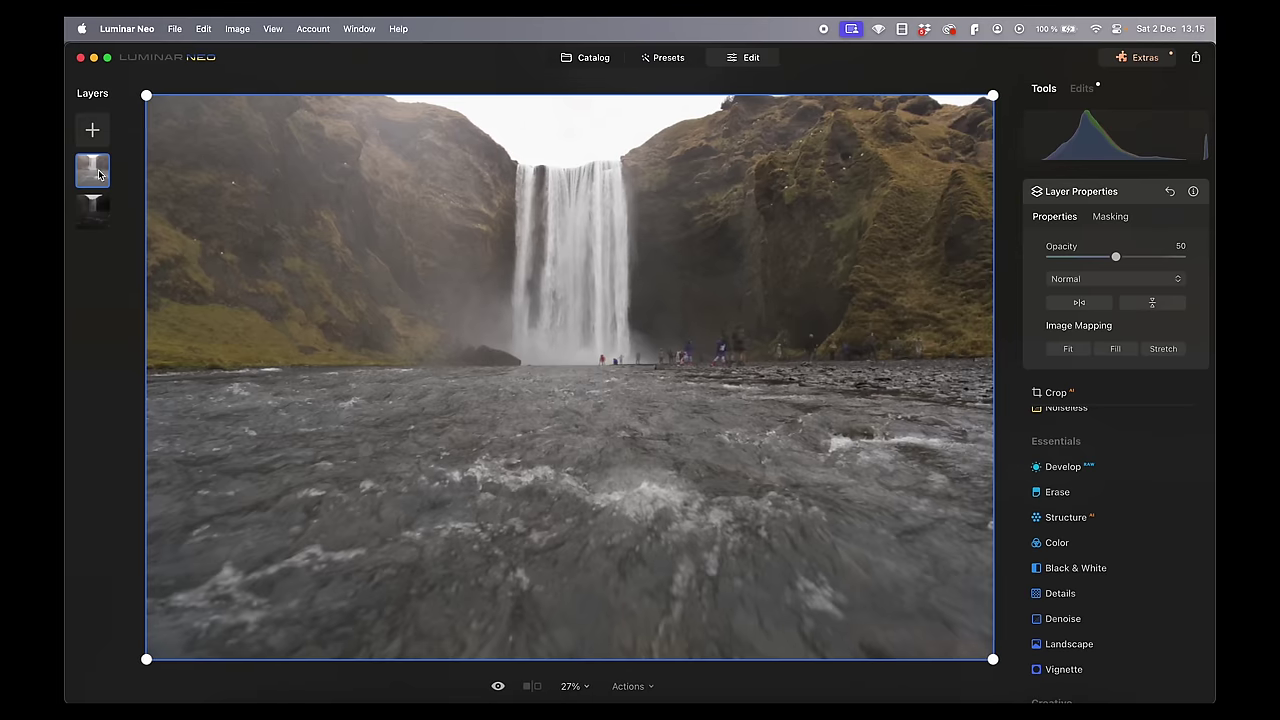
Add the second long-exposure photo, with the hiker, as another layer and set both added layers' opacity to 100.
click(93, 132)
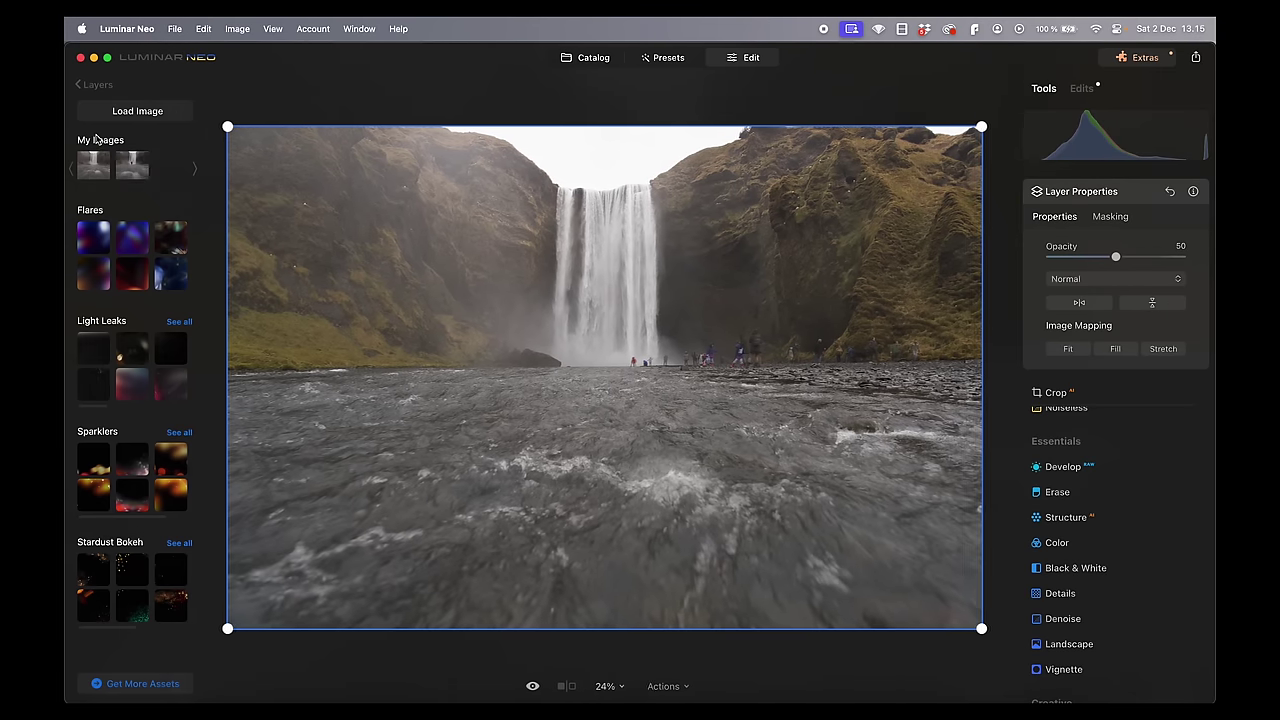
click(139, 168)
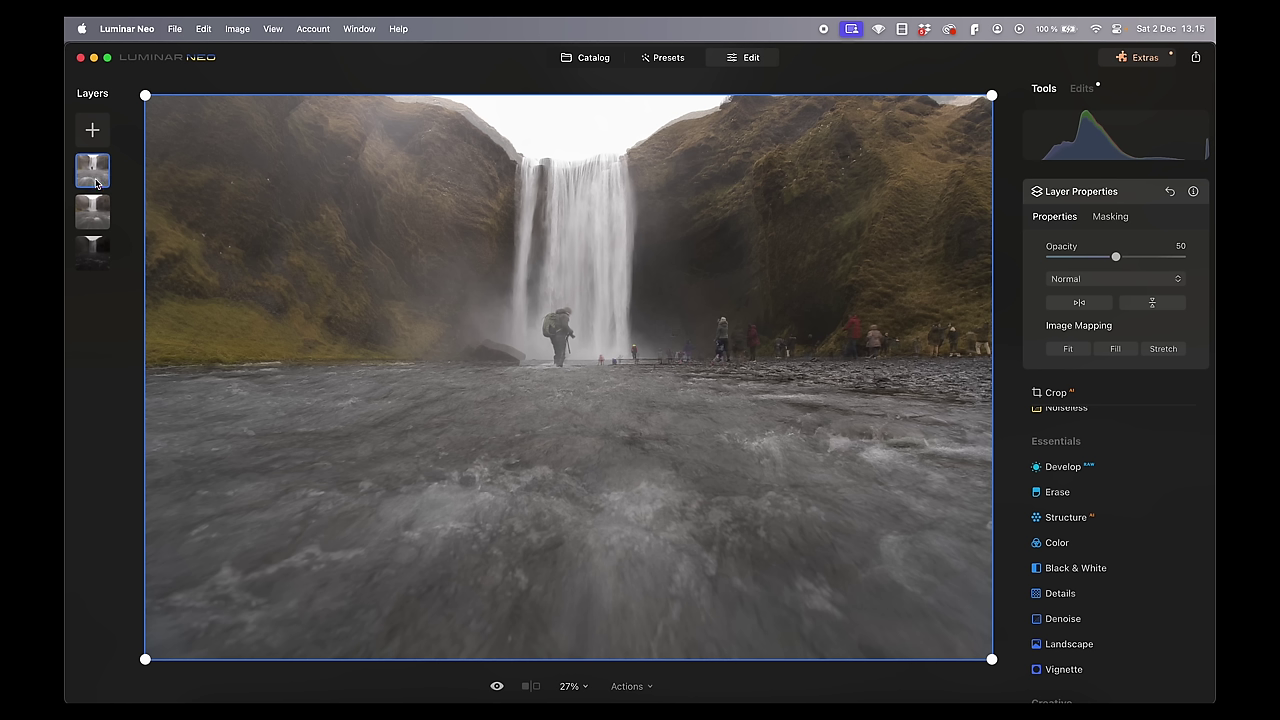
drag(1115, 256, 1206, 260)
click(92, 211)
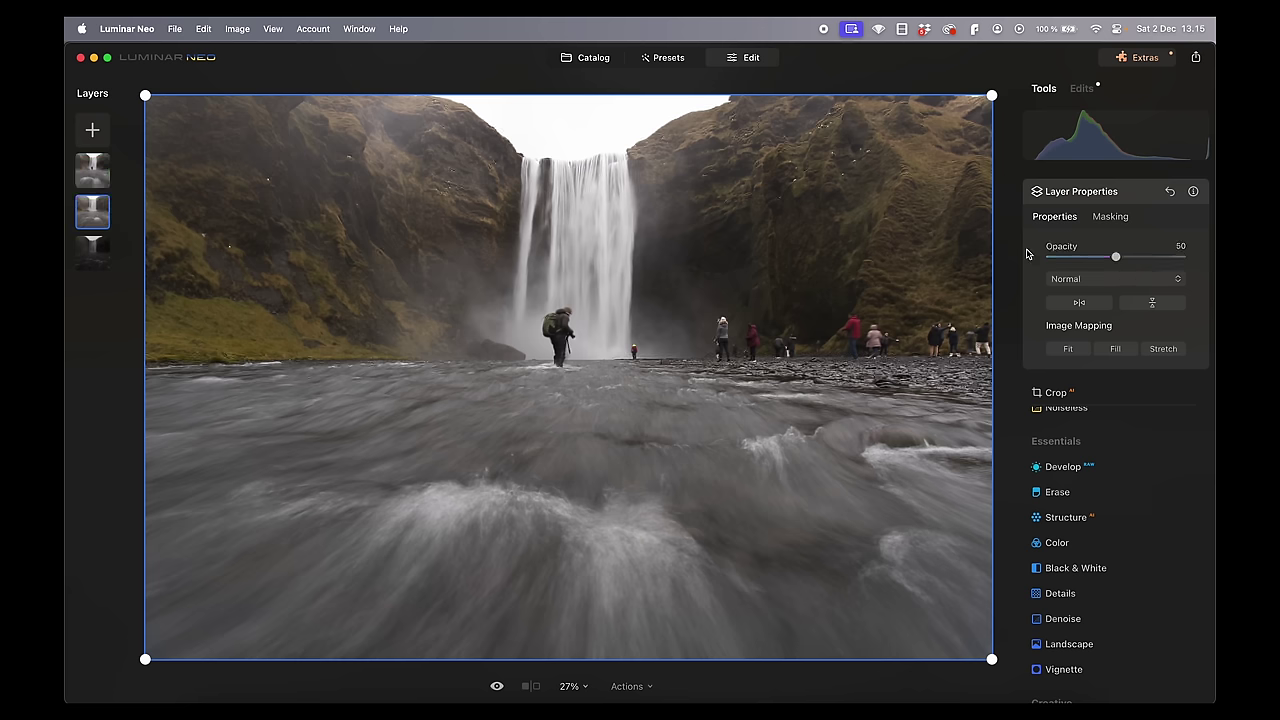
Set Smart Contrast to 48 in Develop for the layer with the hiker.
click(88, 172)
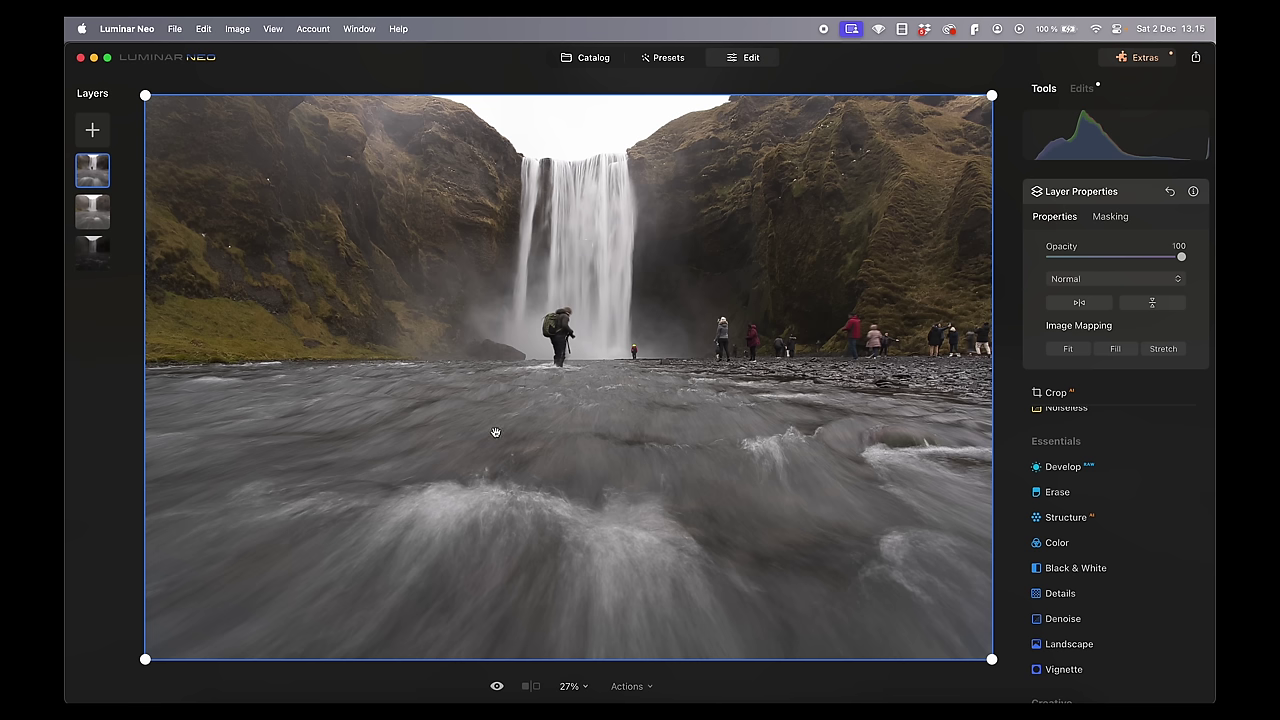
click(1066, 467)
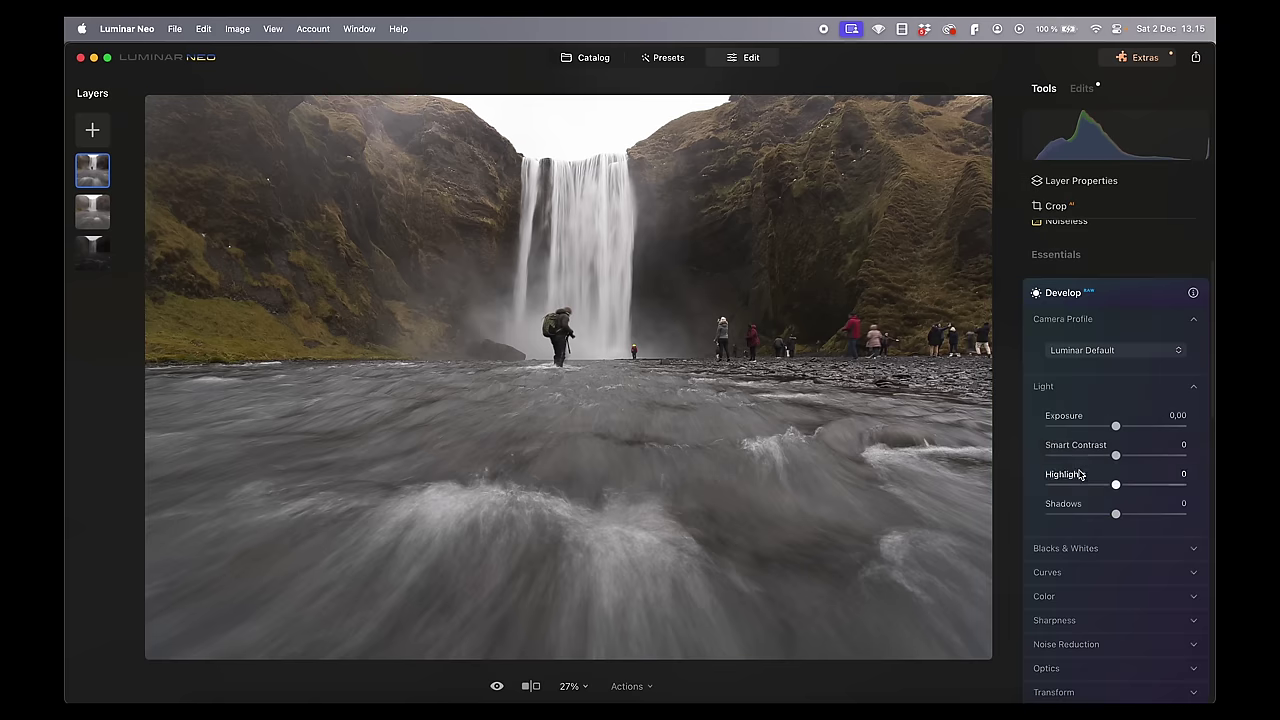
drag(1116, 455, 1153, 462)
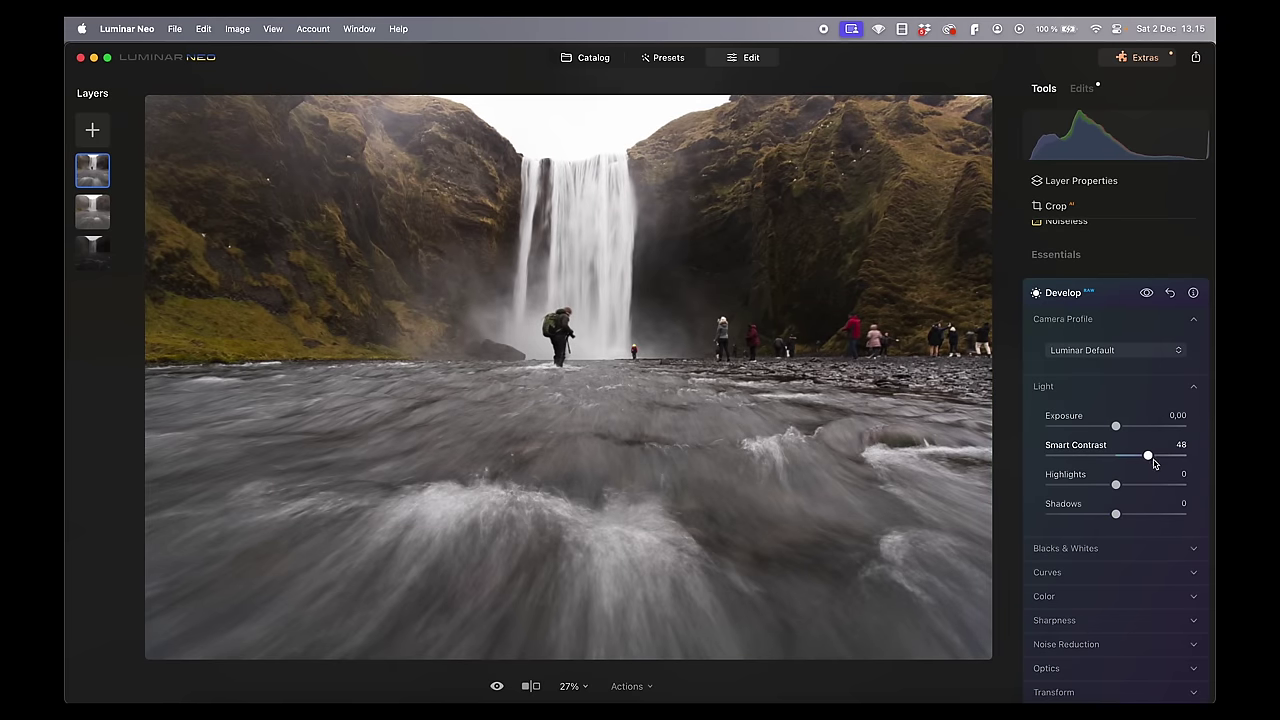
Move the other long-exposure layer to the top of the stack and set its Smart Contrast to 64.
click(93, 210)
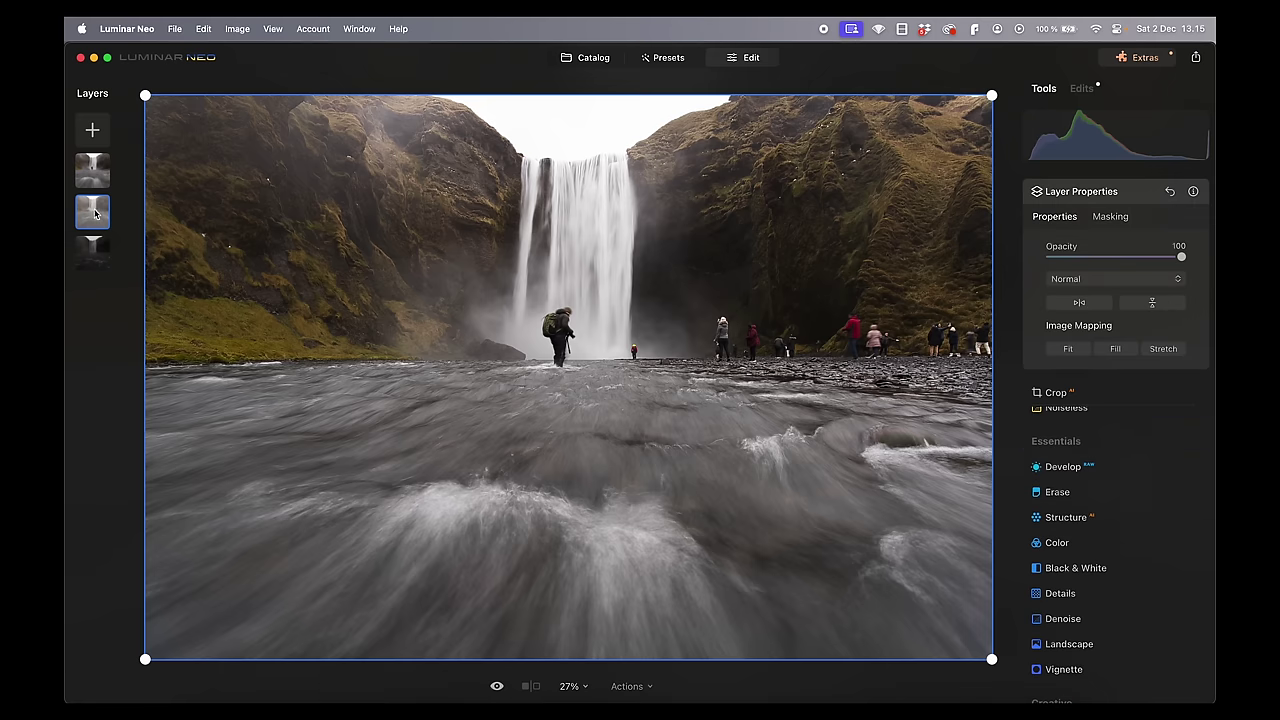
drag(93, 210, 92, 168)
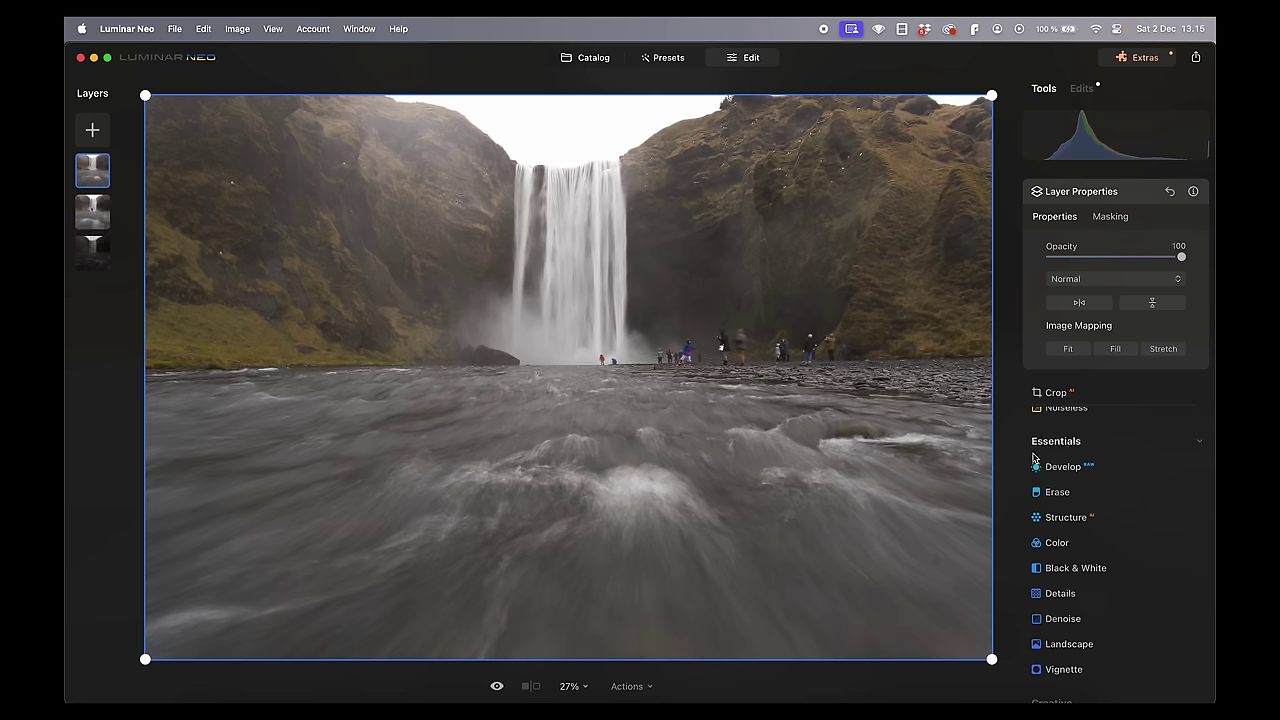
click(1063, 467)
drag(1114, 459, 1158, 459)
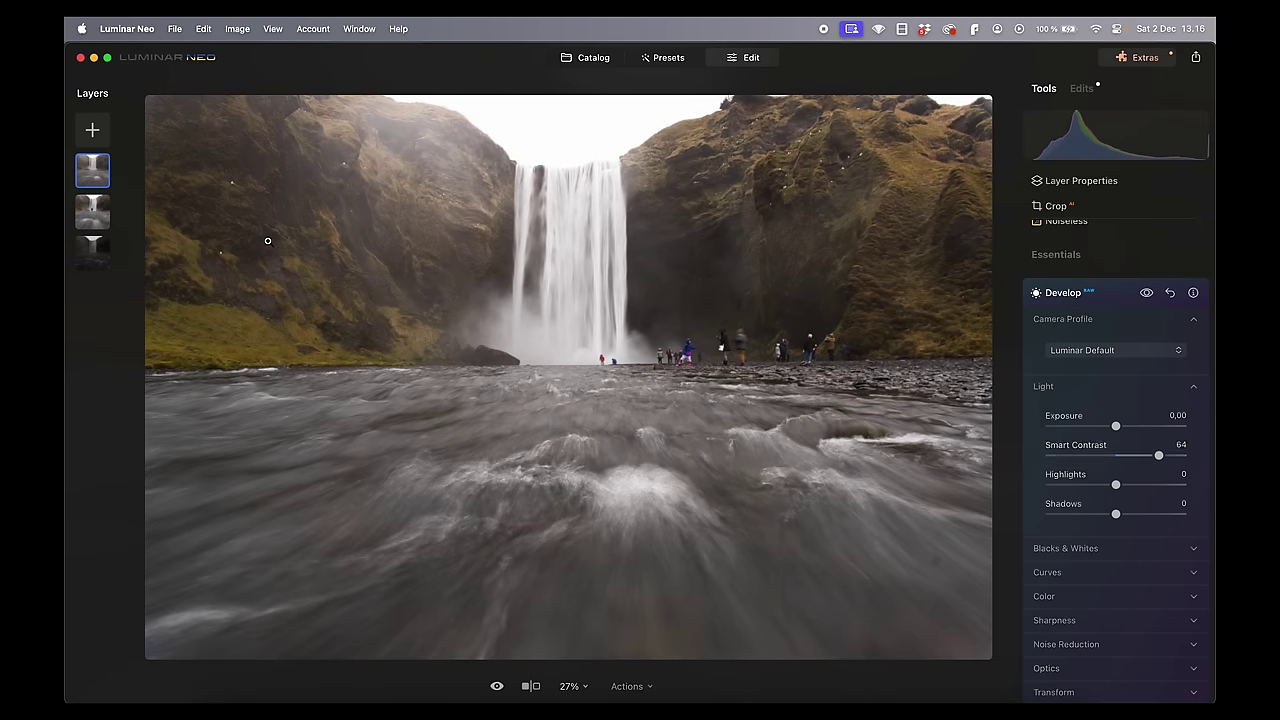
Paint a mask over the left and central foreground water on the hiker layer with a size 189 brush.
click(96, 173)
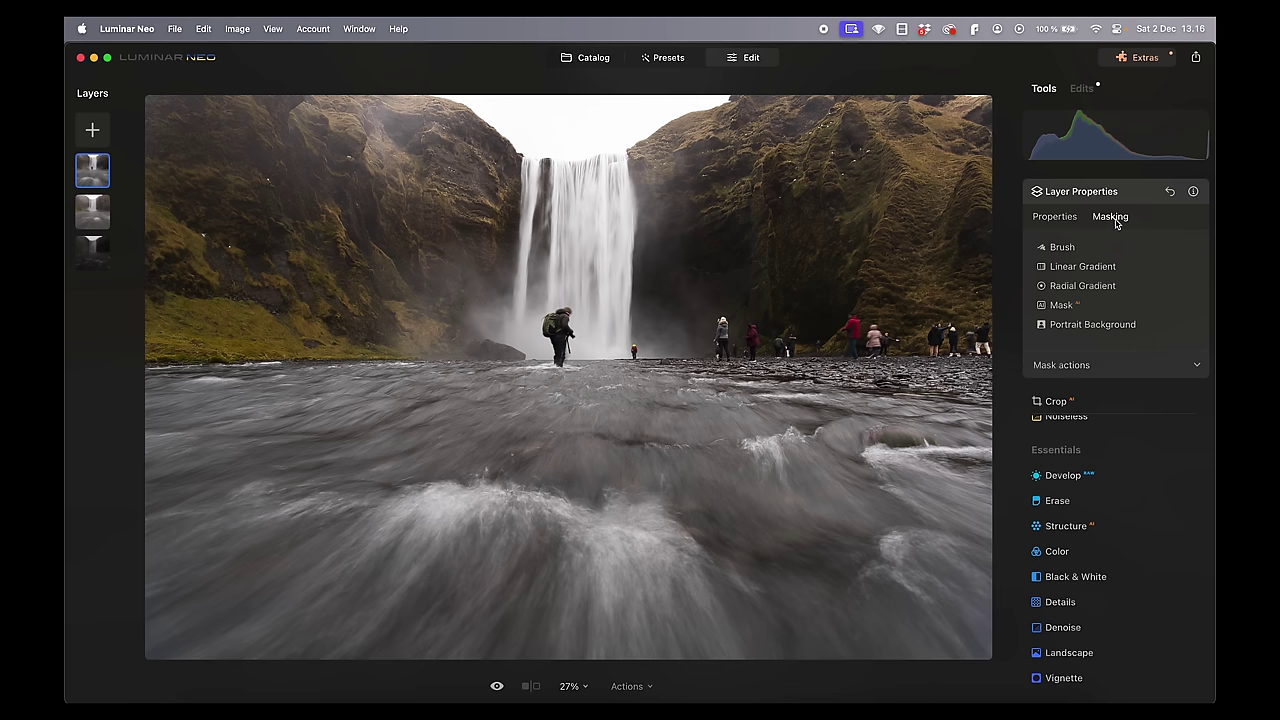
click(1066, 249)
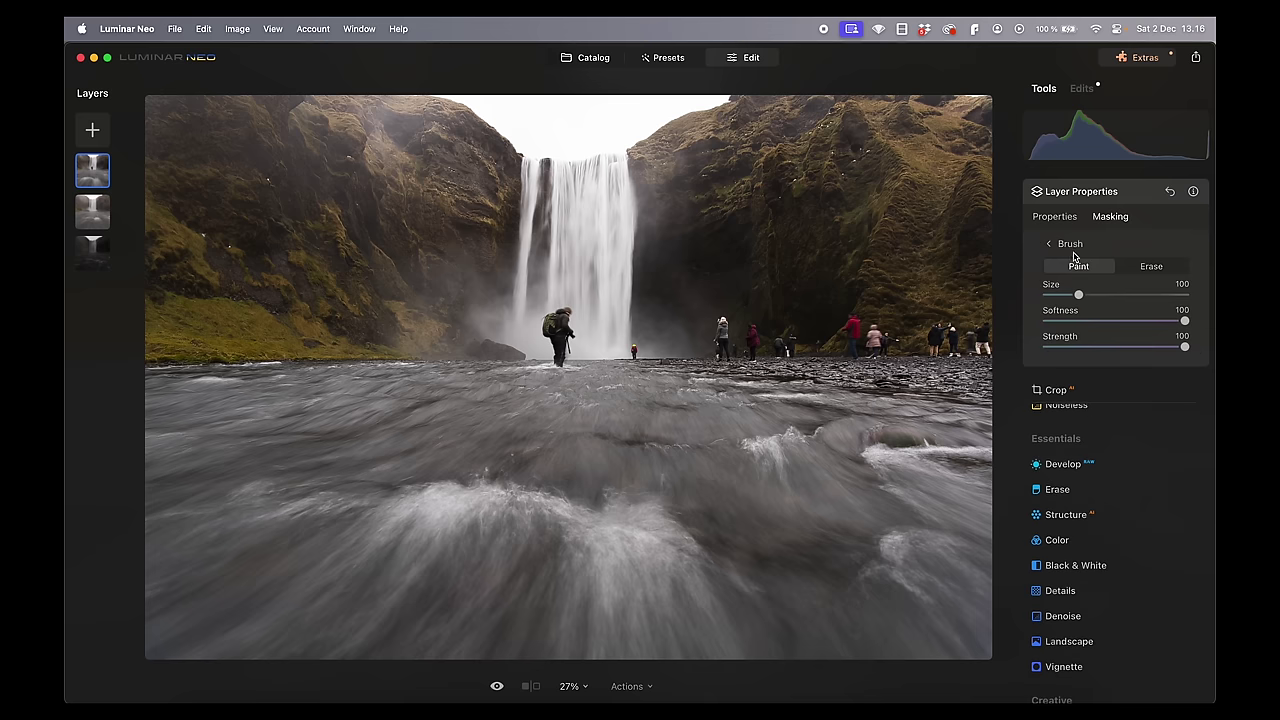
drag(1078, 295, 1109, 295)
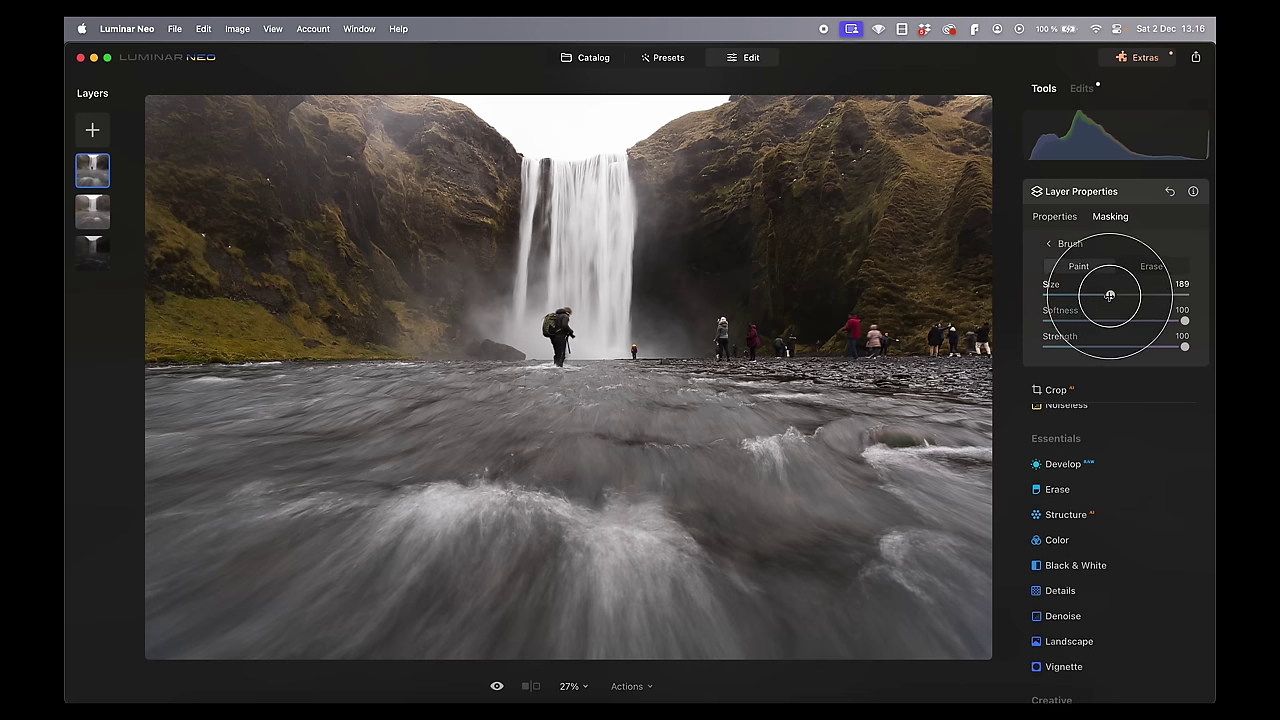
drag(749, 586, 734, 583)
mouse_move(630, 512)
mouse_down()
mouse_move(251, 451)
mouse_move(129, 529)
mouse_move(615, 564)
mouse_move(349, 614)
mouse_move(94, 609)
mouse_move(583, 469)
mouse_move(775, 610)
mouse_move(749, 649)
mouse_move(337, 451)
mouse_move(194, 526)
mouse_move(290, 575)
mouse_up()
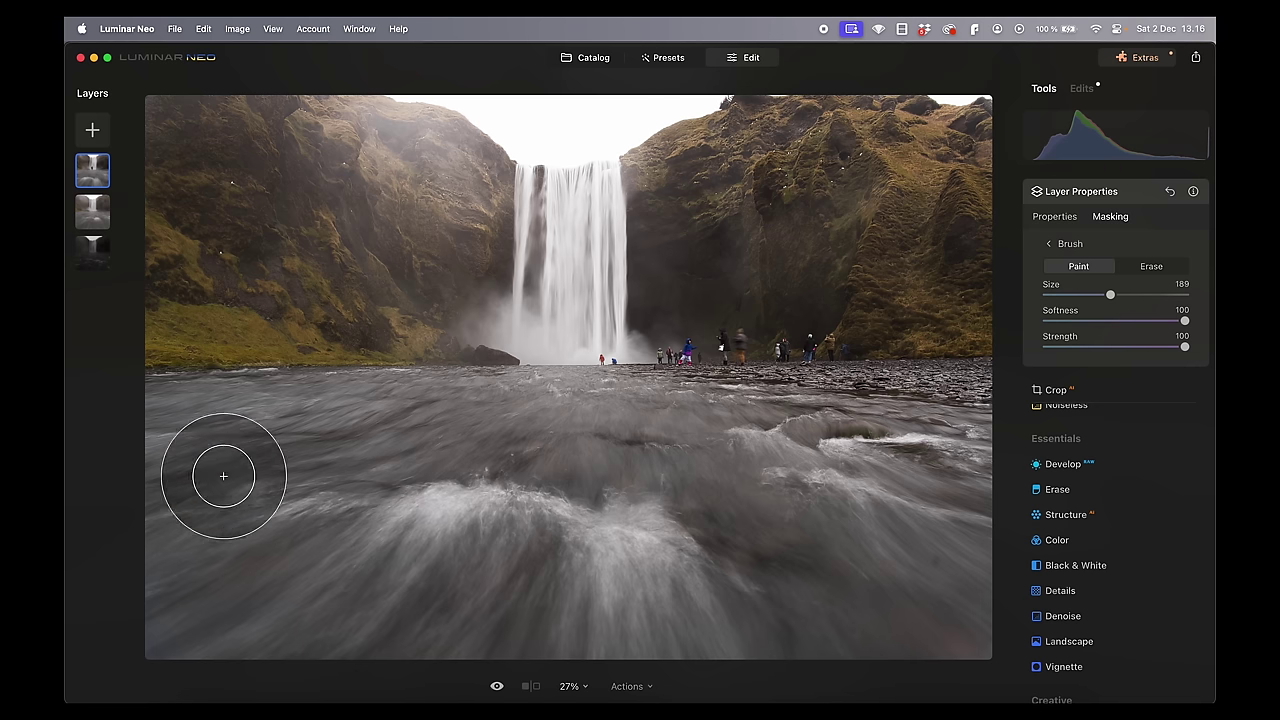
Show the hiker layer's mask overlay to check which part of the water is covered.
click(1066, 246)
click(1152, 368)
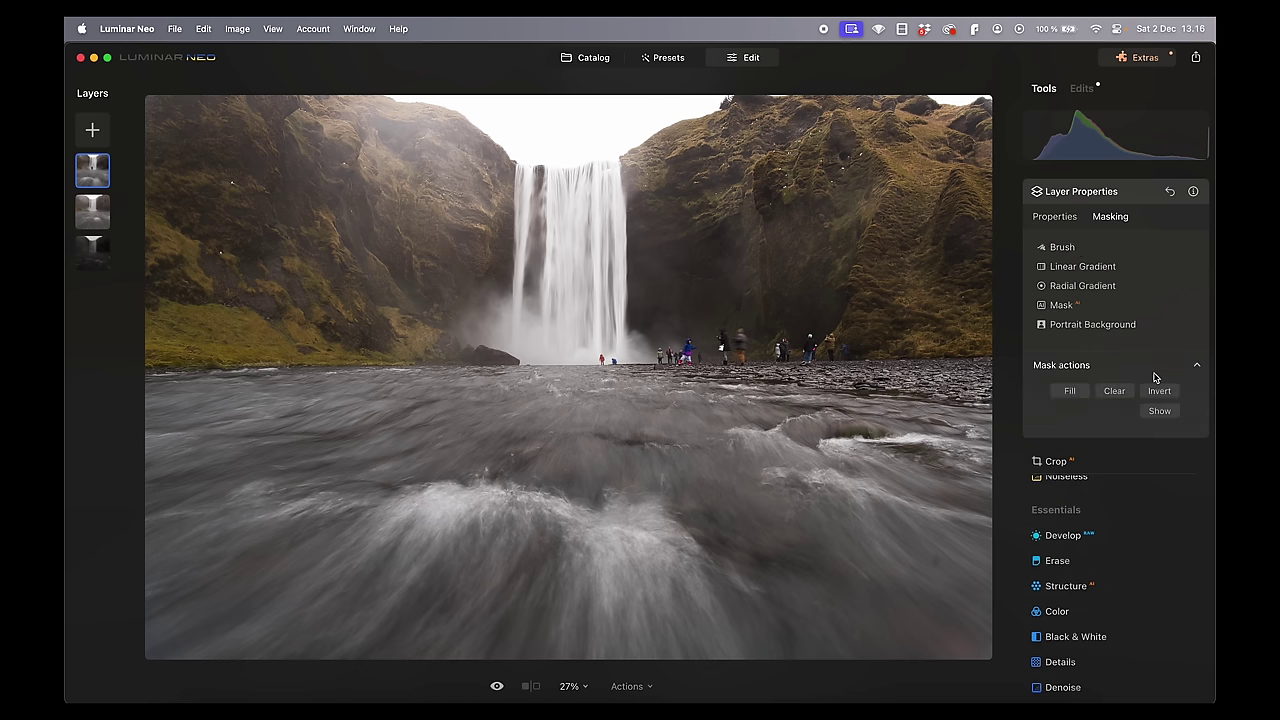
click(1160, 411)
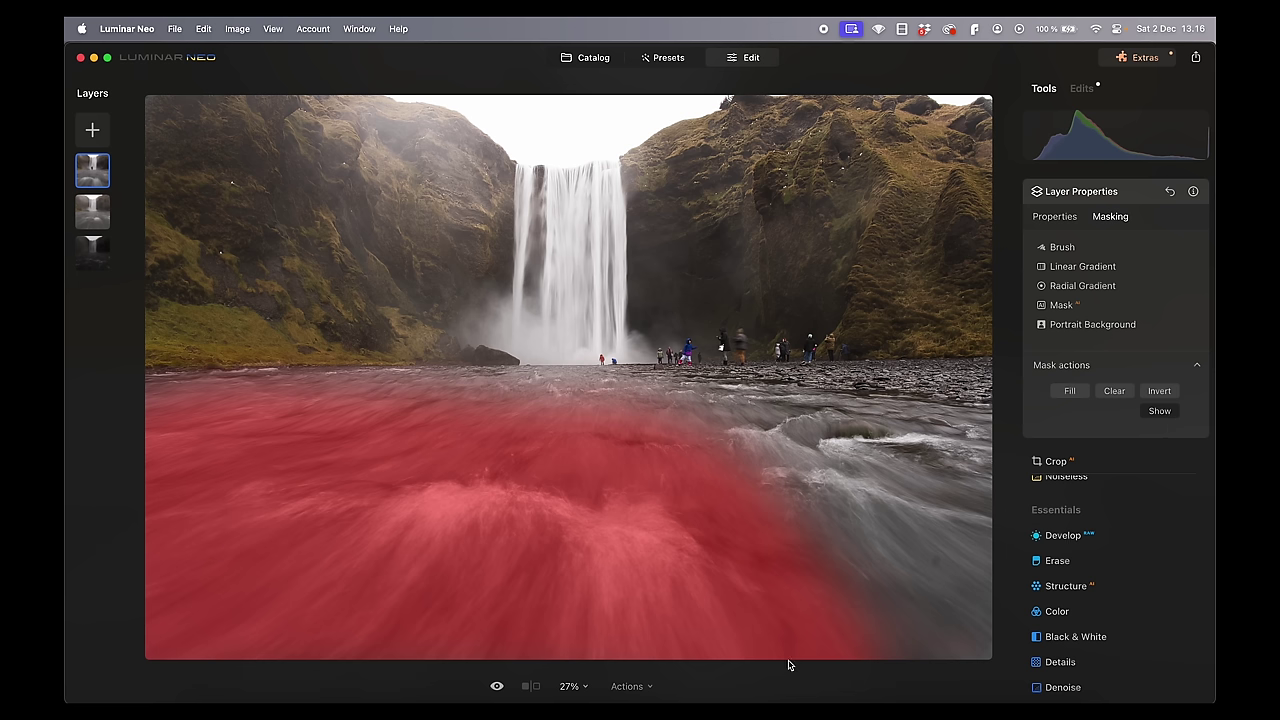
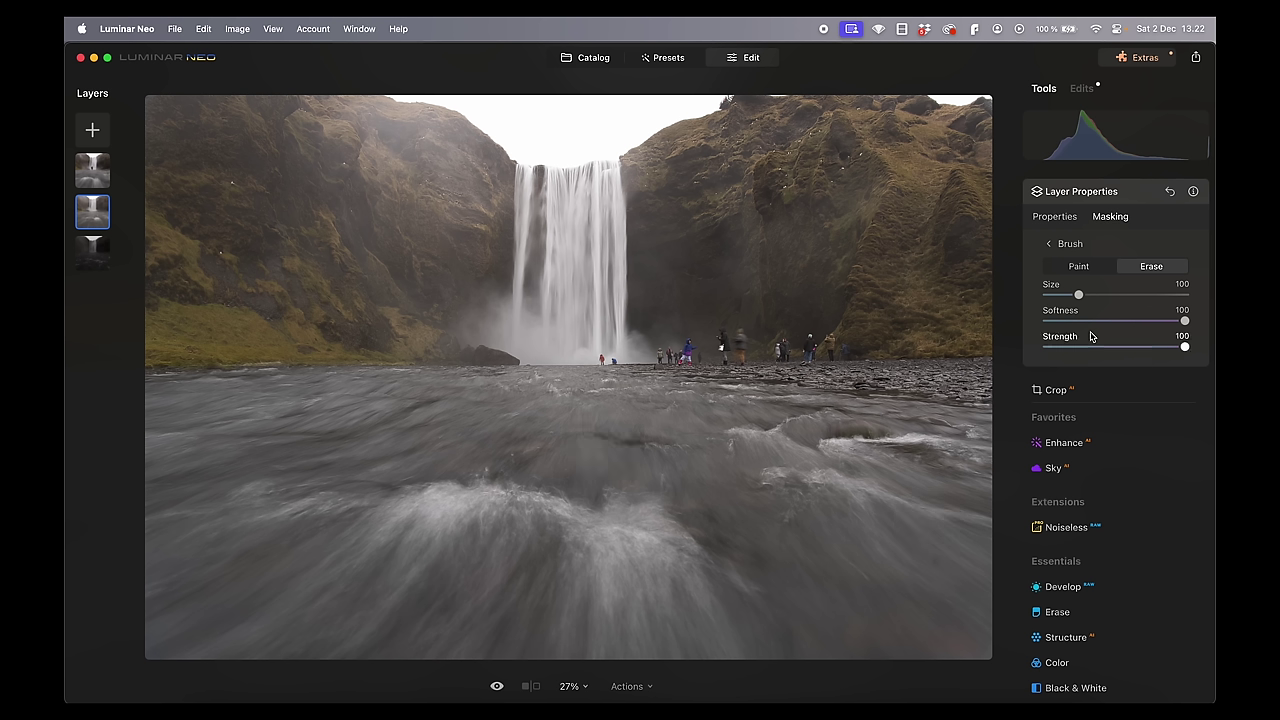
Paint the middle layer's mask over the river's right side and the distant band of water, with brush softness 37.
drag(1078, 322, 1060, 320)
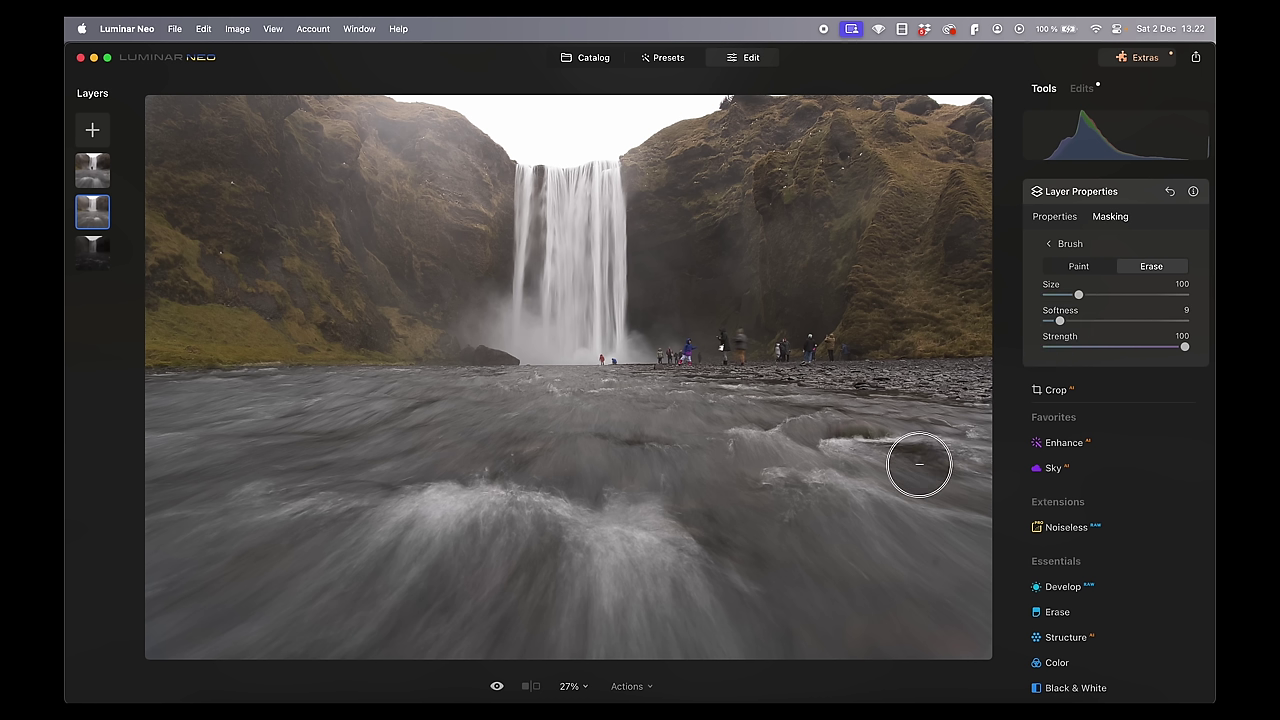
drag(1060, 320, 1098, 320)
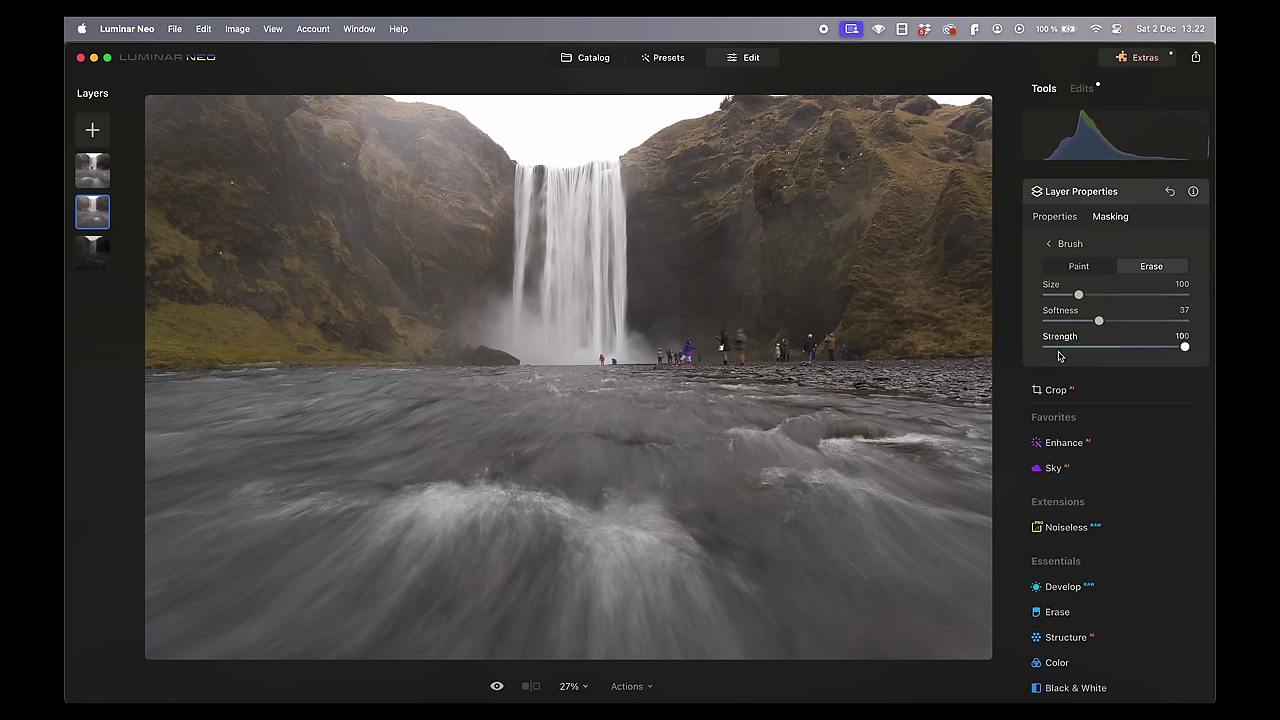
click(1078, 267)
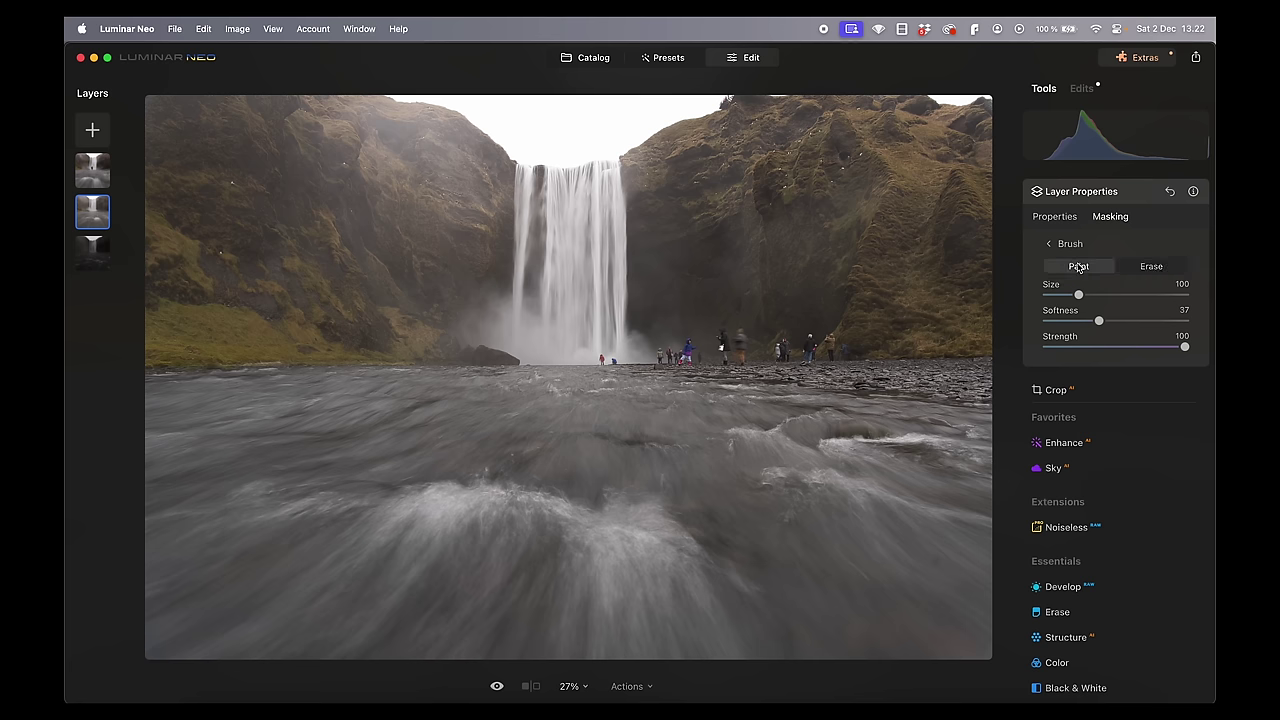
click(1155, 268)
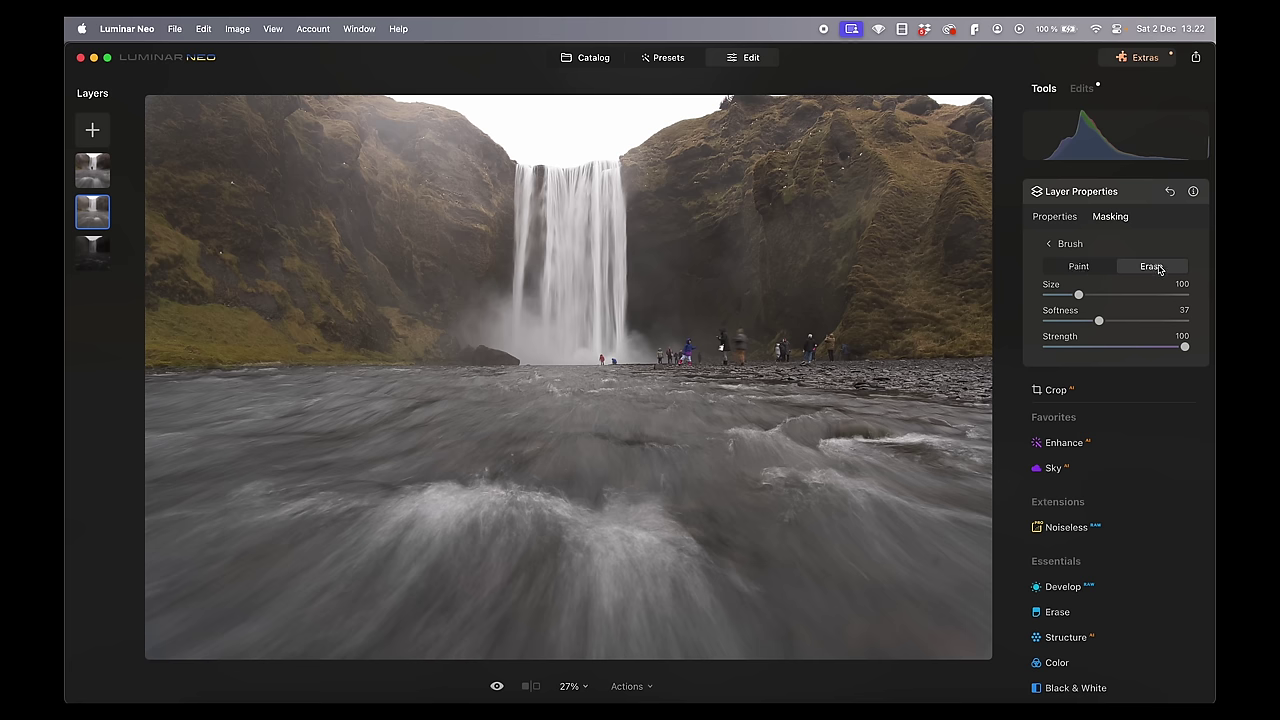
click(1096, 267)
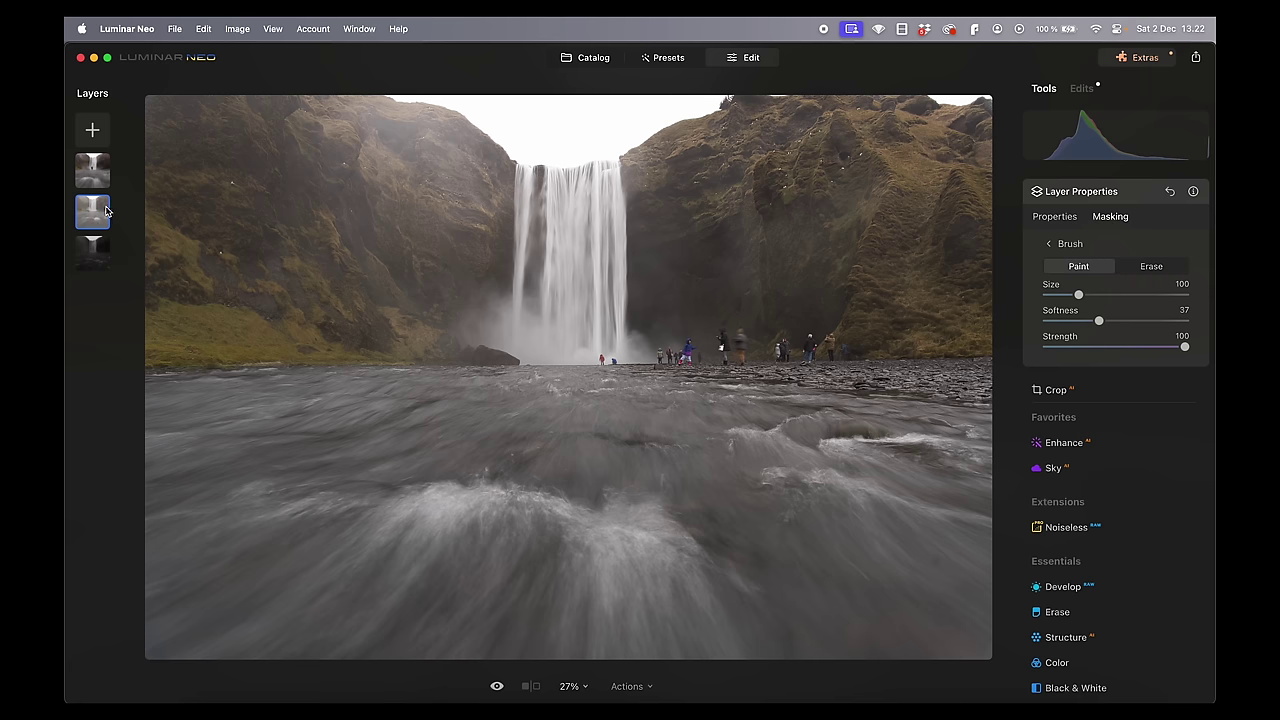
mouse_move(849, 489)
mouse_down()
mouse_move(753, 479)
mouse_move(674, 434)
mouse_move(854, 526)
mouse_move(815, 603)
mouse_move(831, 651)
mouse_move(754, 466)
mouse_move(923, 531)
mouse_move(905, 698)
mouse_up()
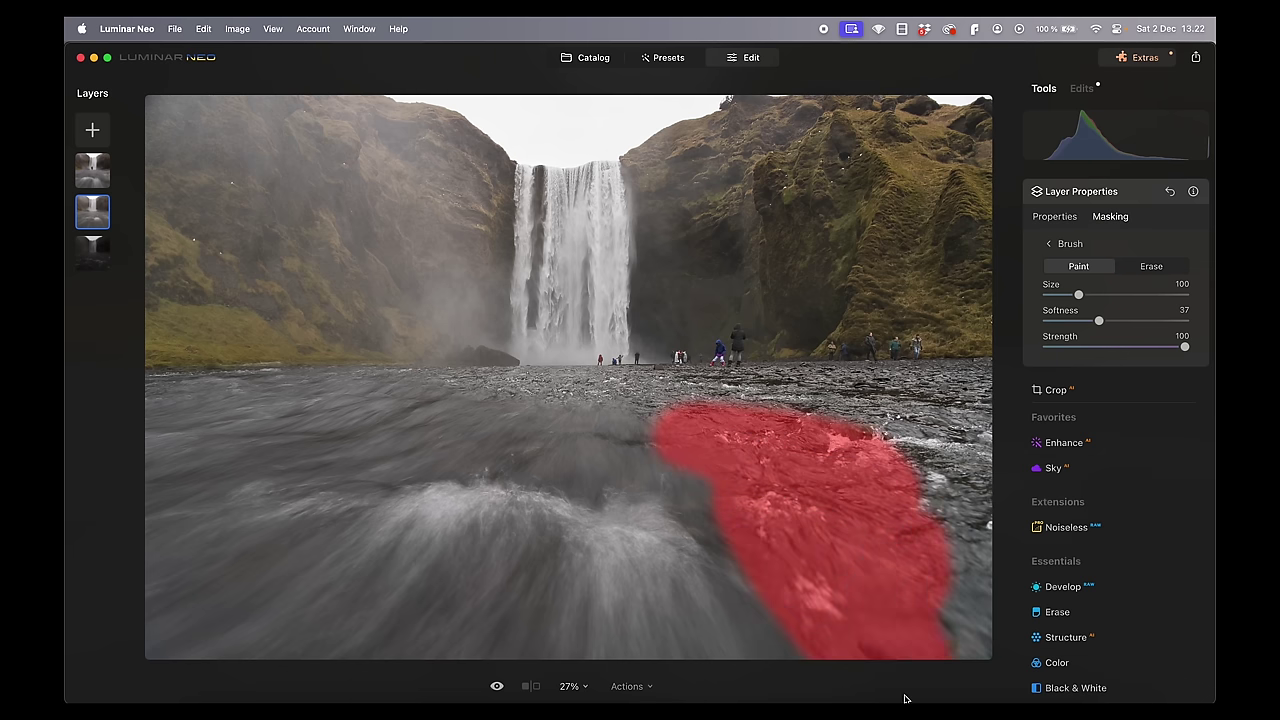
mouse_move(979, 674)
mouse_down()
mouse_move(993, 462)
mouse_move(942, 497)
mouse_move(890, 503)
mouse_move(980, 450)
mouse_move(987, 393)
mouse_move(934, 389)
mouse_move(885, 411)
mouse_up()
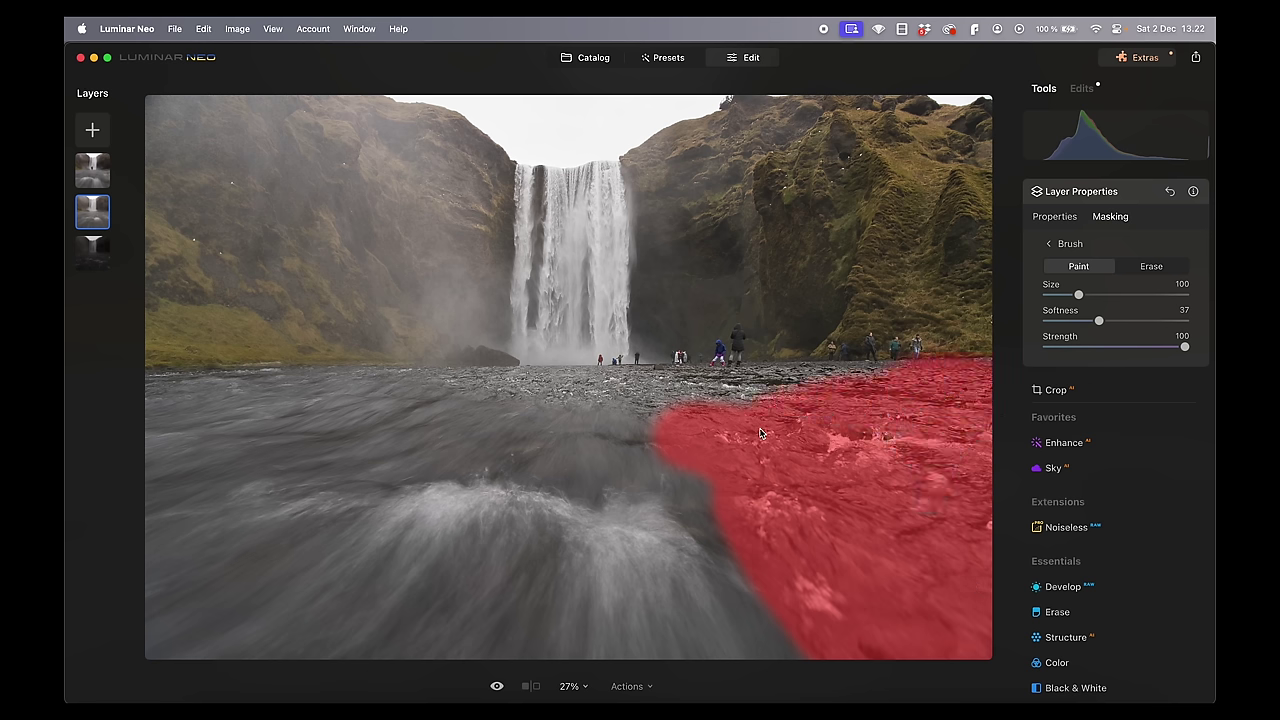
drag(690, 422, 615, 419)
drag(528, 407, 261, 410)
mouse_move(135, 420)
mouse_down()
mouse_move(163, 455)
mouse_move(783, 487)
mouse_up()
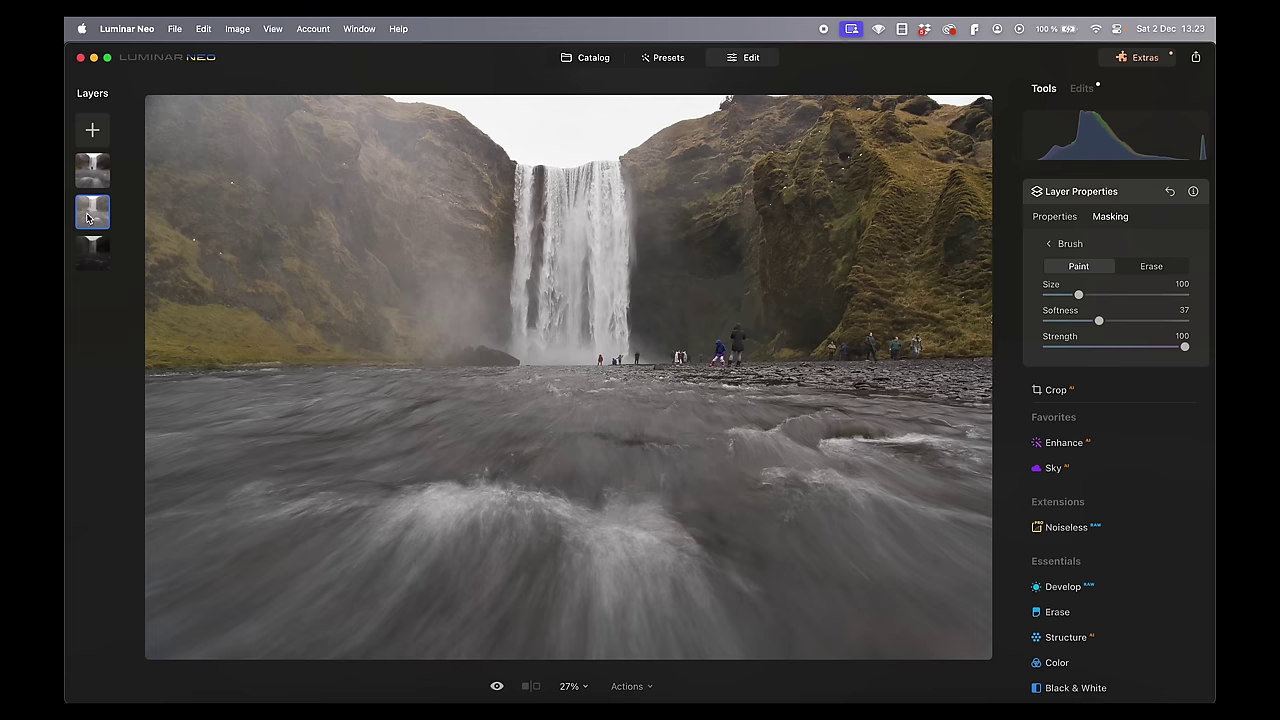
Show the middle layer's mask overlay and extend the mask up to the waterline at the foot of the waterfall.
click(1071, 244)
click(1098, 368)
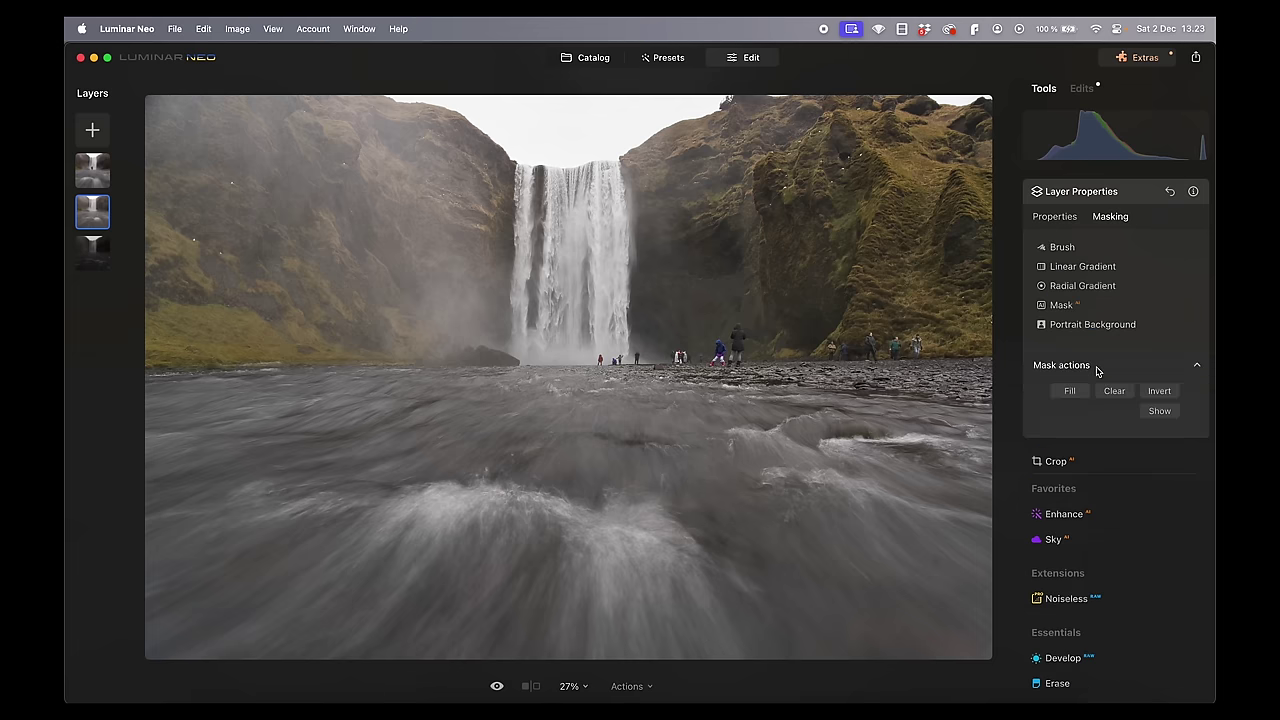
click(1160, 414)
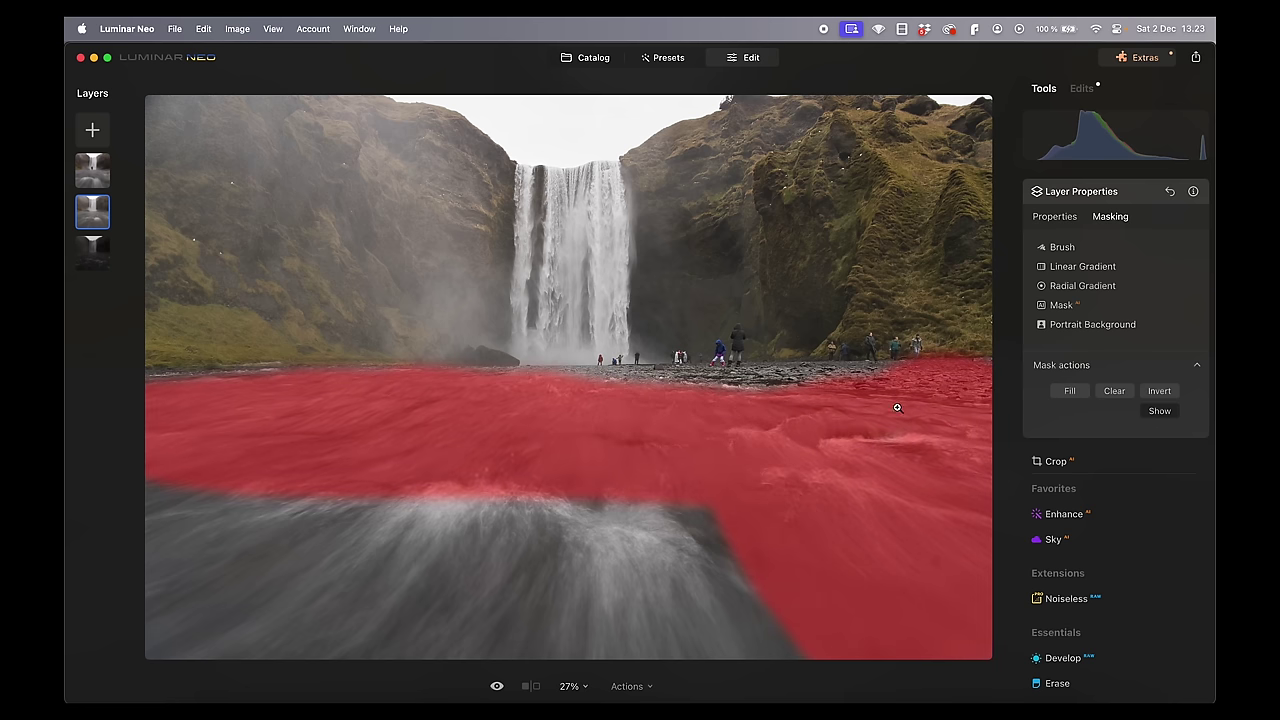
click(636, 374)
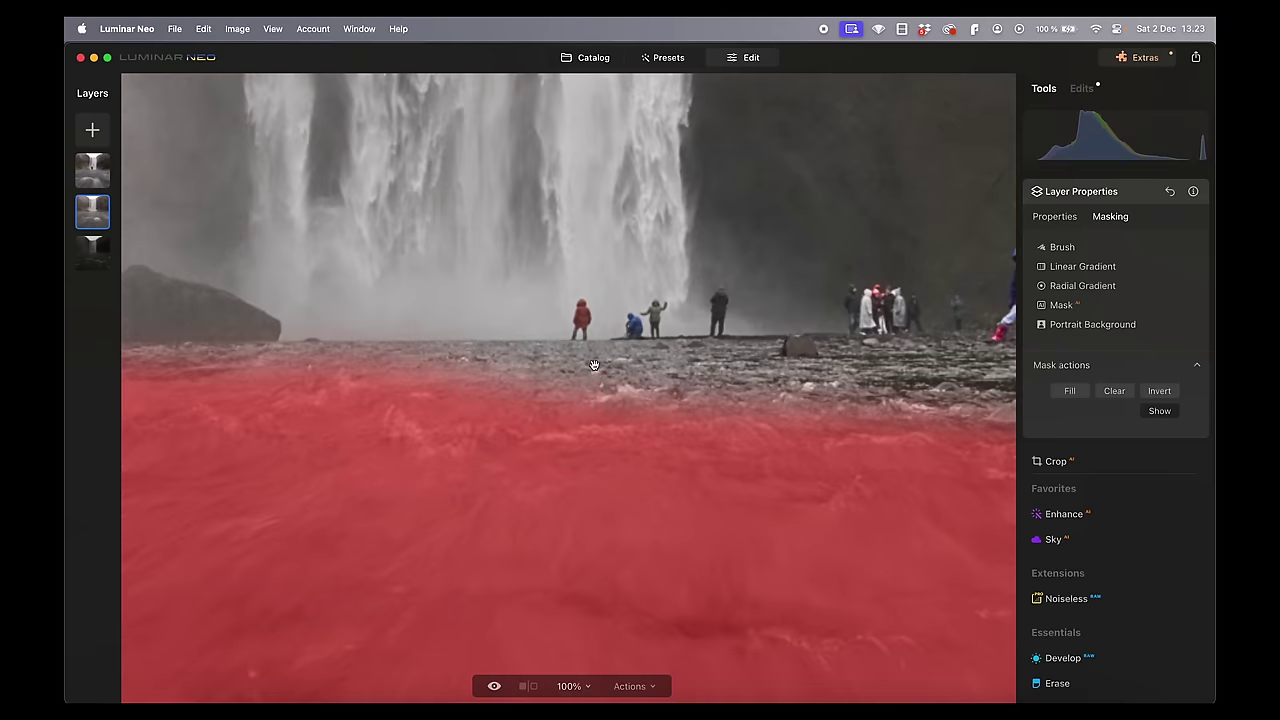
scroll(937, 430, up, 2)
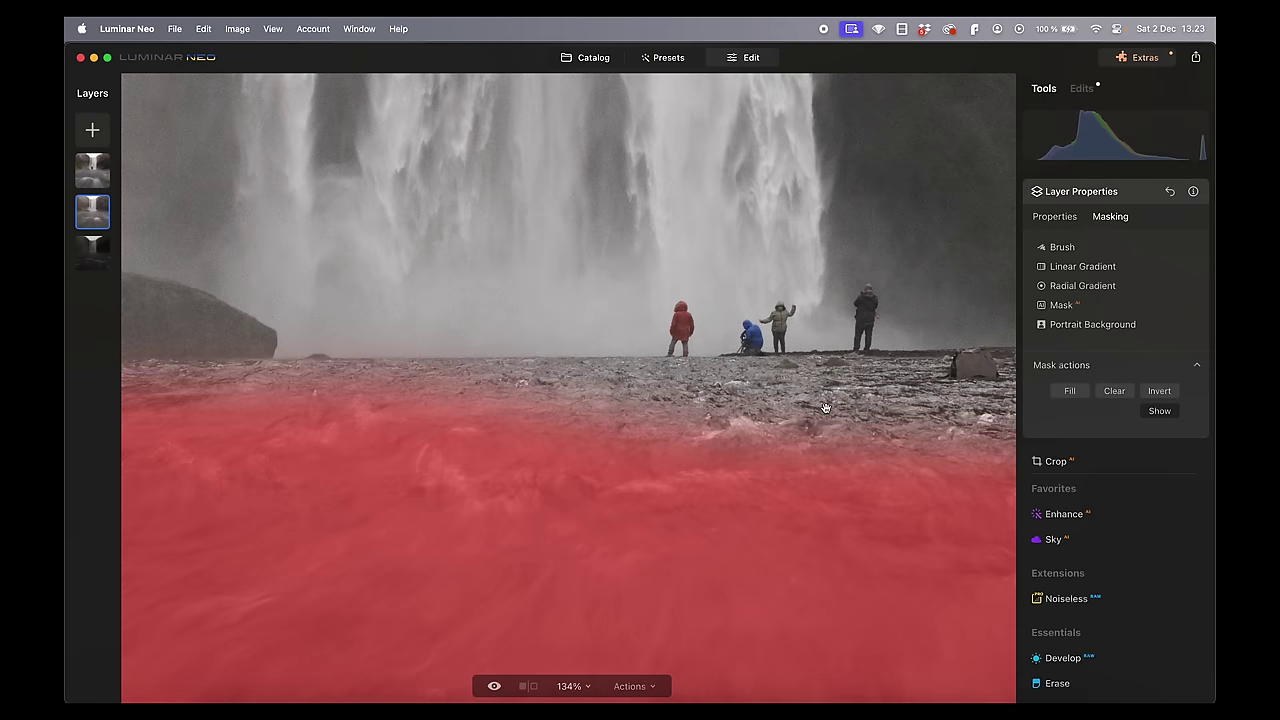
scroll(825, 407, right, 3)
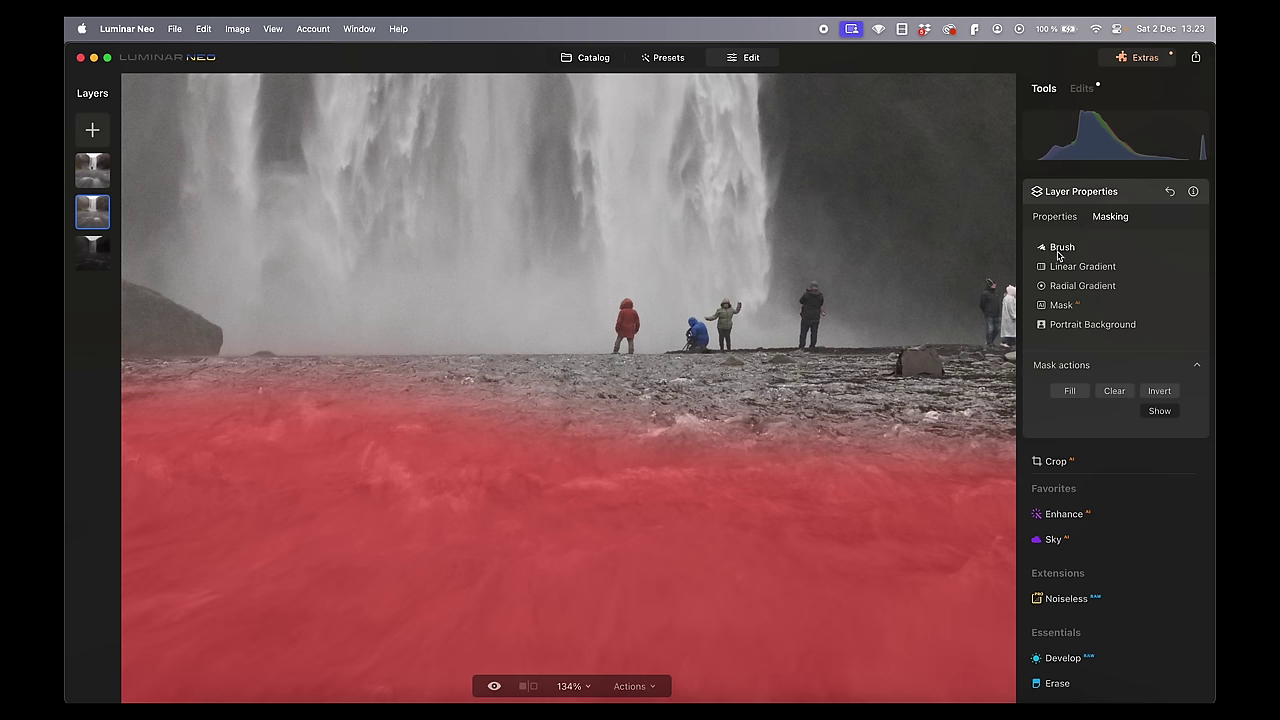
click(1060, 248)
mouse_move(931, 435)
mouse_down()
mouse_move(666, 434)
mouse_move(710, 413)
mouse_move(660, 400)
mouse_move(143, 400)
mouse_up()
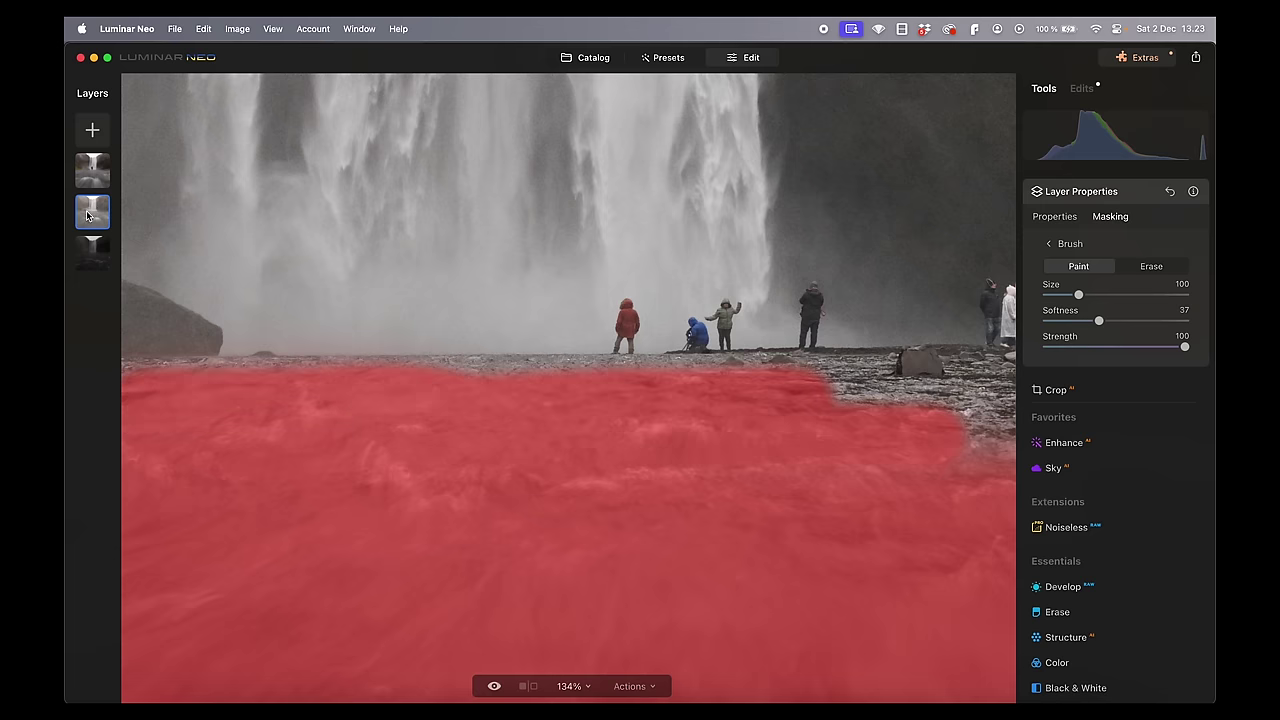
mouse_move(626, 446)
mouse_down()
mouse_move(568, 401)
mouse_move(495, 400)
mouse_move(587, 395)
mouse_move(635, 413)
mouse_move(604, 399)
mouse_move(649, 389)
mouse_move(857, 403)
mouse_move(1000, 436)
mouse_up()
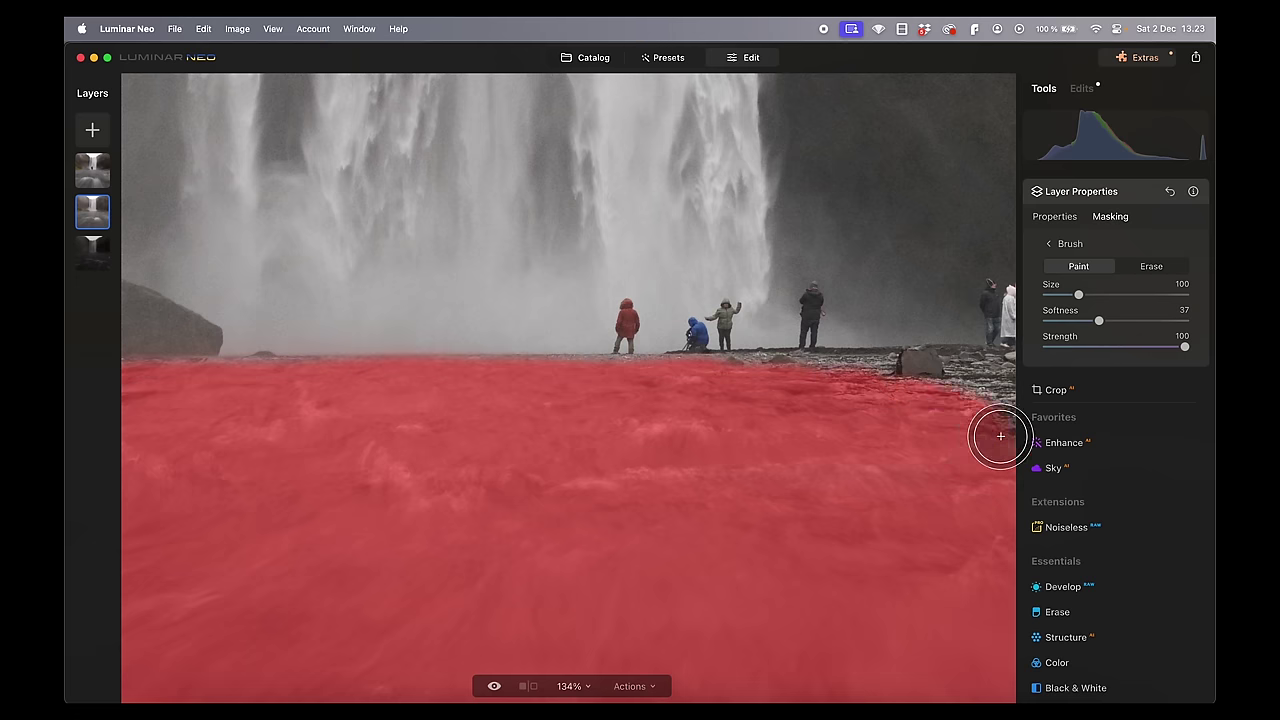
Extend the middle layer's mask along the water's edge beside the rocky shore, below the standing people.
scroll(866, 580, down, 3)
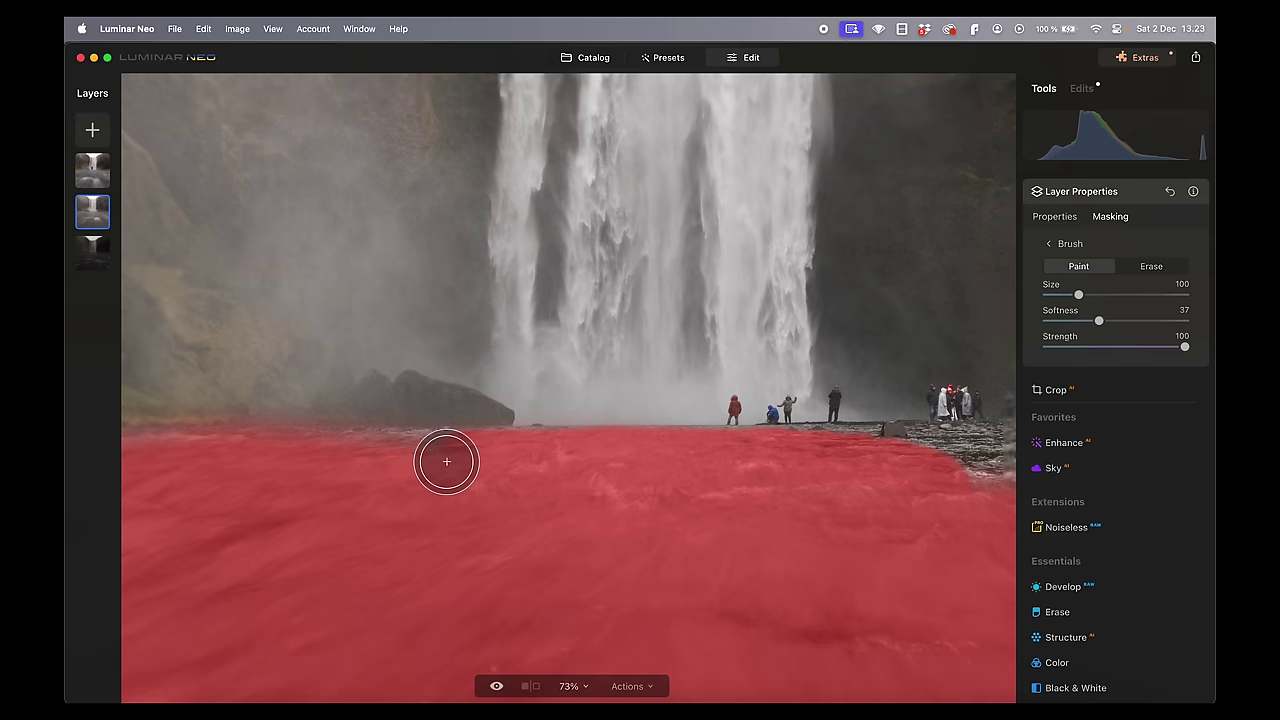
scroll(793, 401, down, 3)
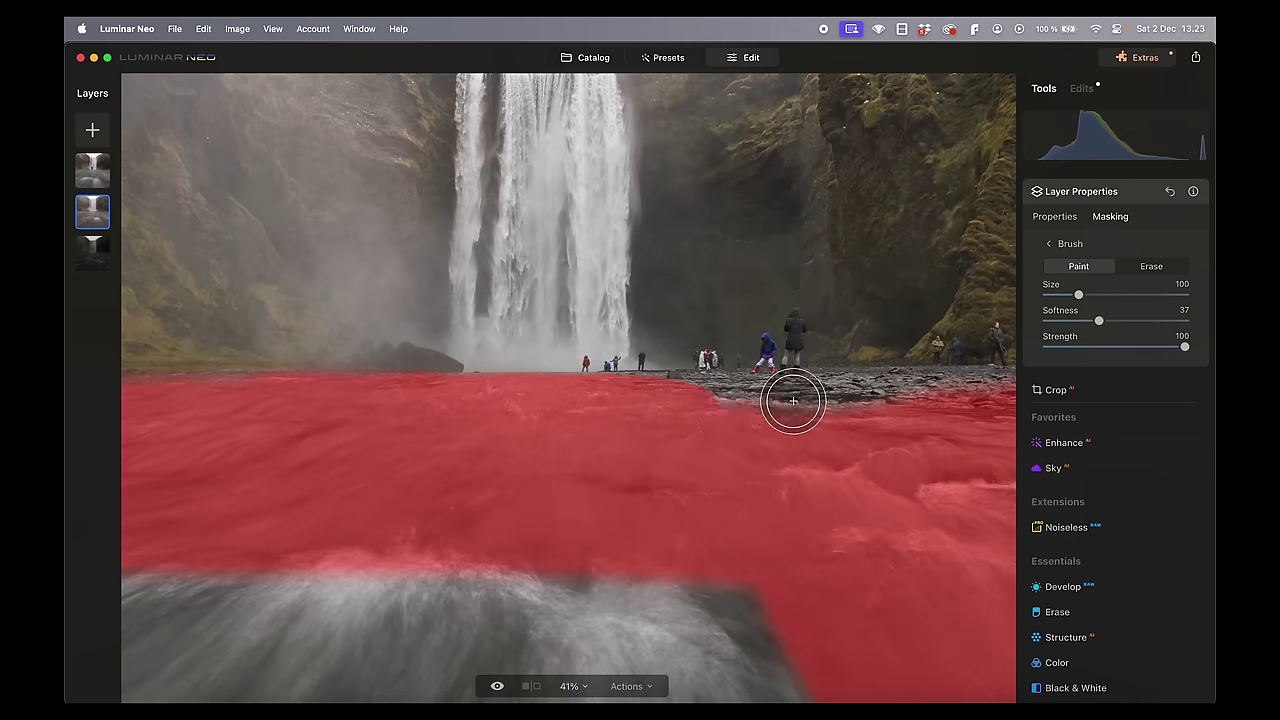
scroll(793, 401, up, 5)
mouse_move(443, 366)
mouse_down()
mouse_move(592, 369)
mouse_move(746, 418)
mouse_move(969, 409)
mouse_up()
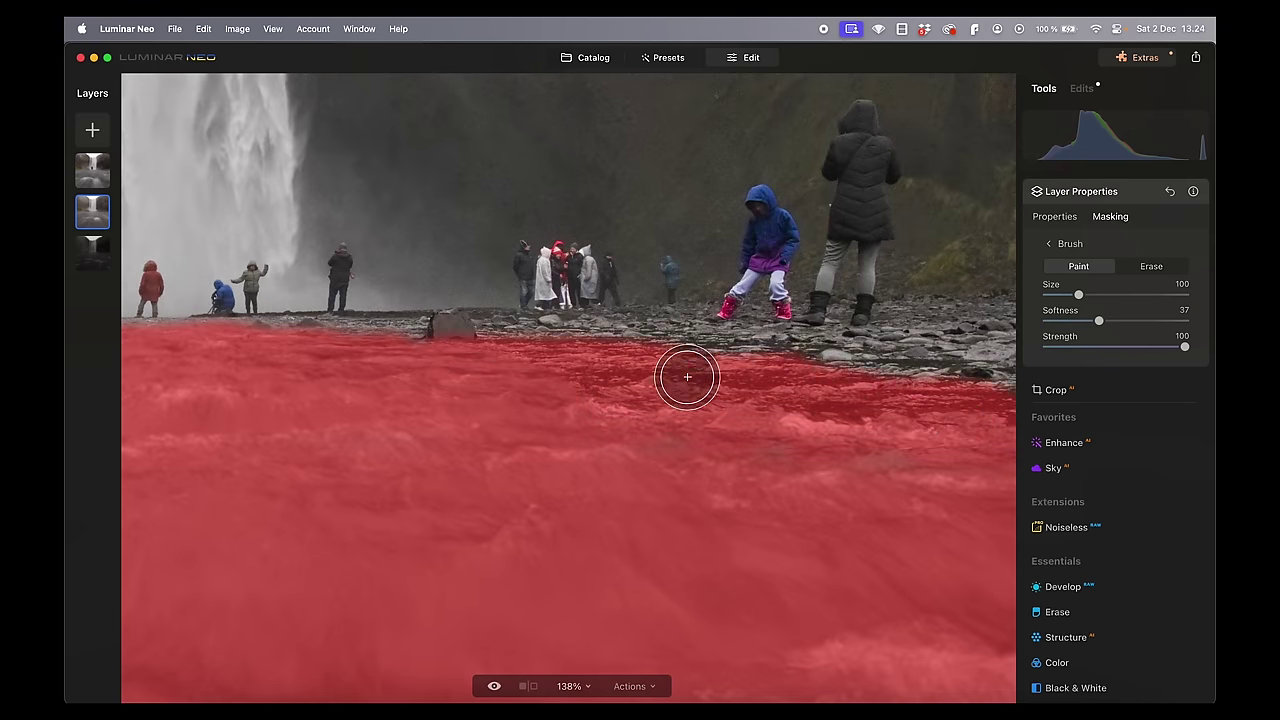
Erase the middle layer's mask from the rocky shore and the hillside edge on the river's right bank.
scroll(657, 378, down, 2)
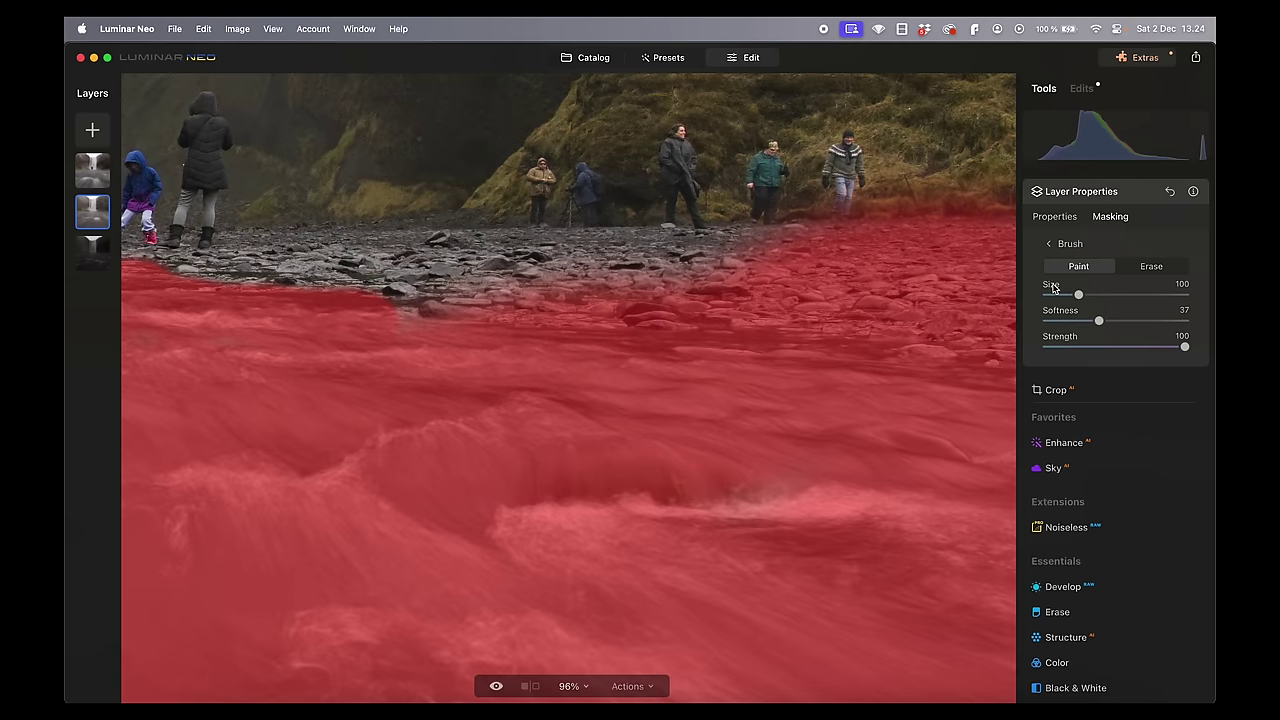
click(1160, 268)
mouse_move(580, 251)
mouse_down()
mouse_move(591, 298)
mouse_move(604, 297)
mouse_move(439, 279)
mouse_move(916, 308)
mouse_move(823, 255)
mouse_move(960, 214)
mouse_up()
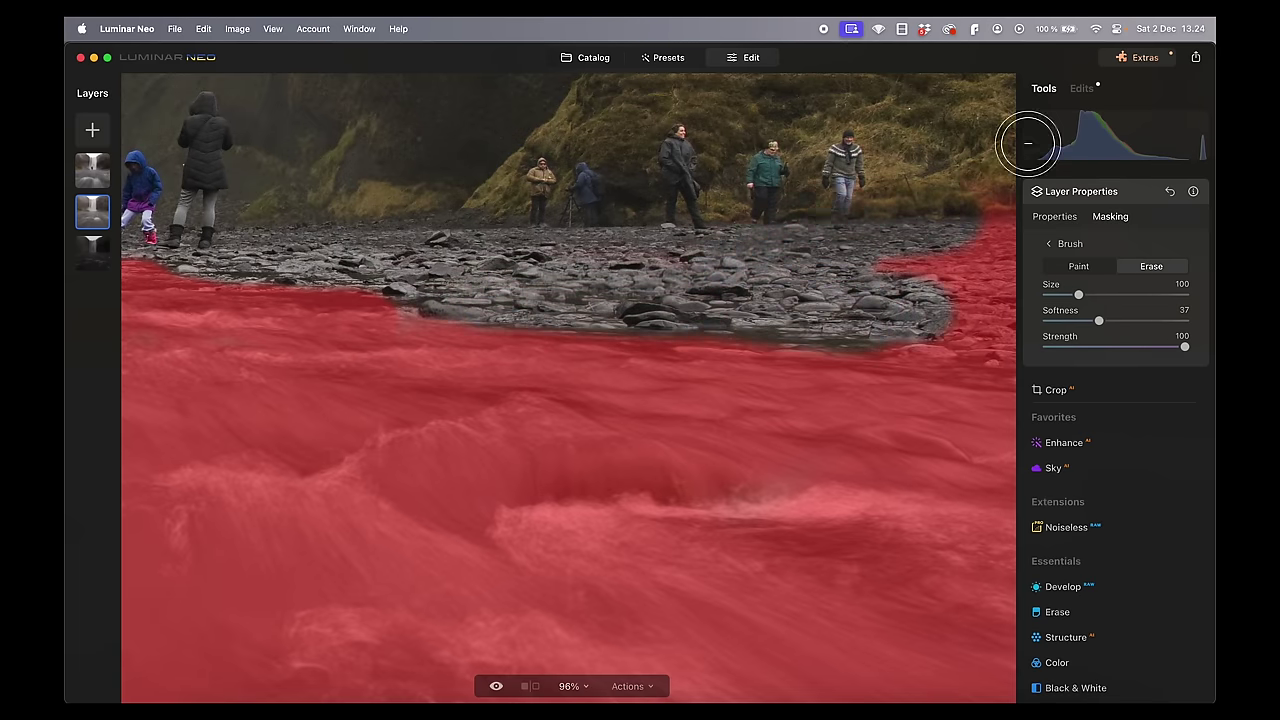
mouse_move(985, 295)
mouse_down()
mouse_move(849, 311)
mouse_move(932, 332)
mouse_up()
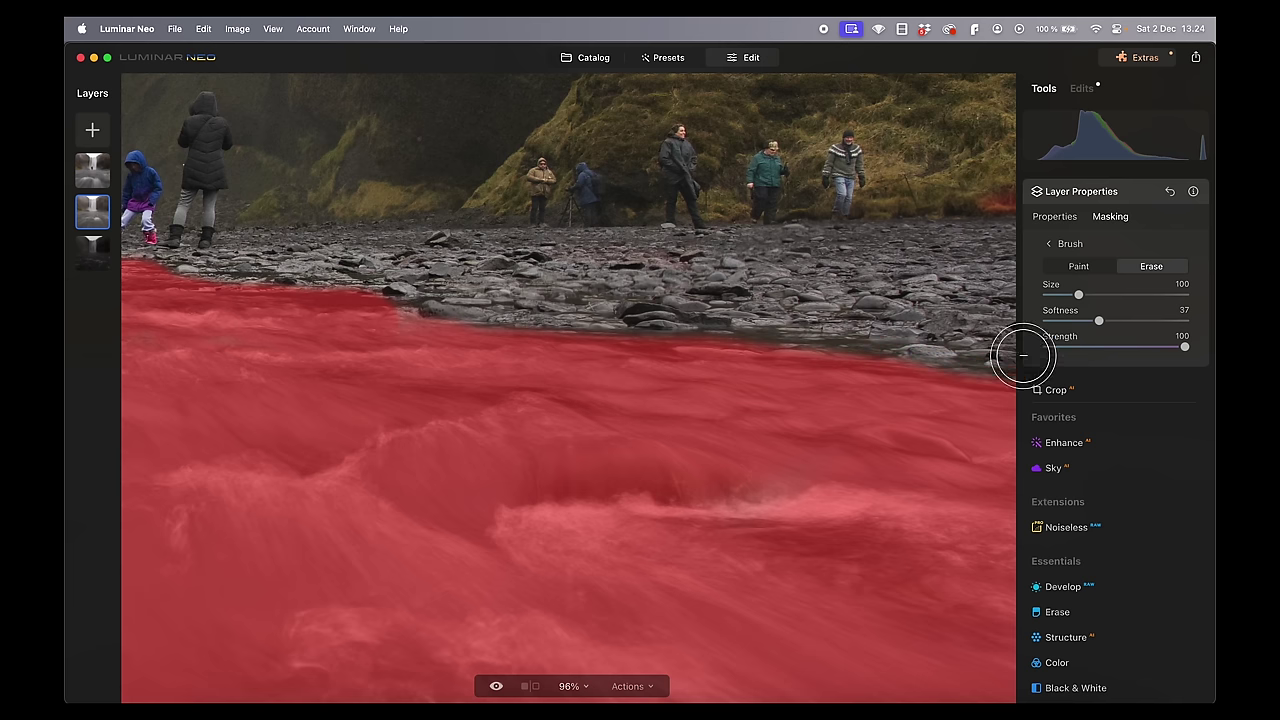
drag(946, 246, 503, 246)
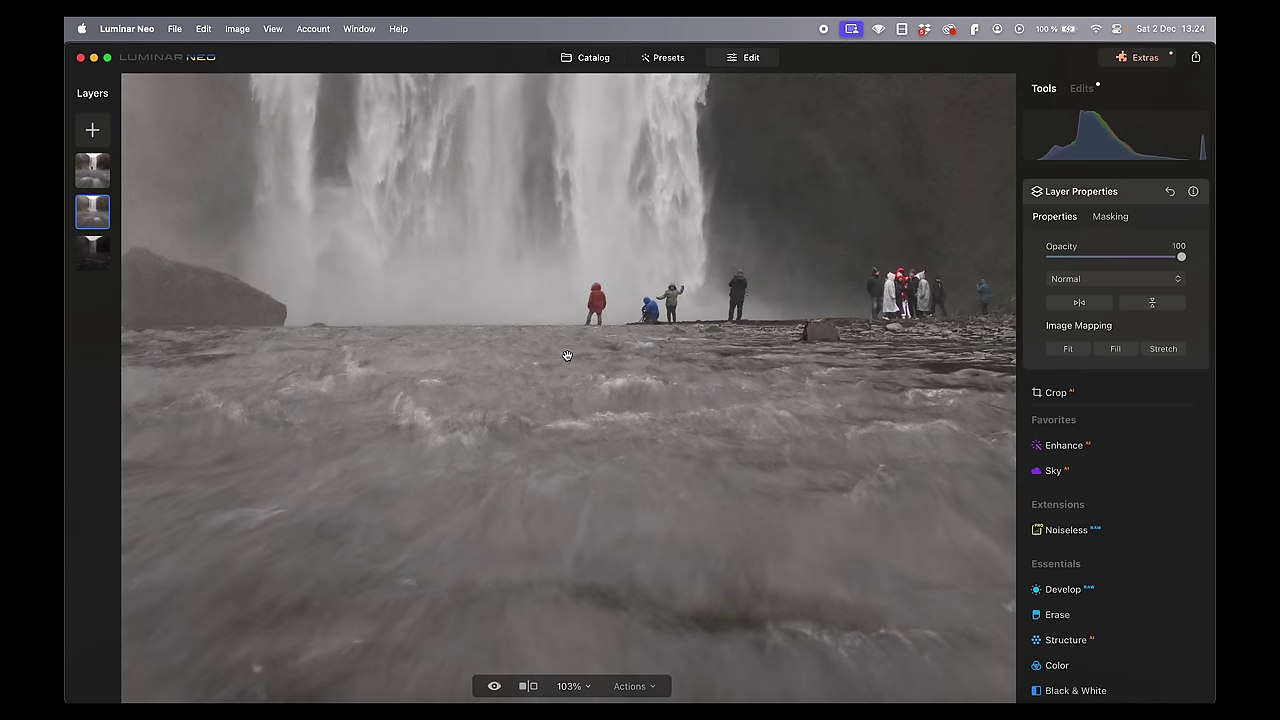
Erase the hiker layer's mask where it spills onto the grassy slope above the left riverbank.
scroll(576, 365, left, 10)
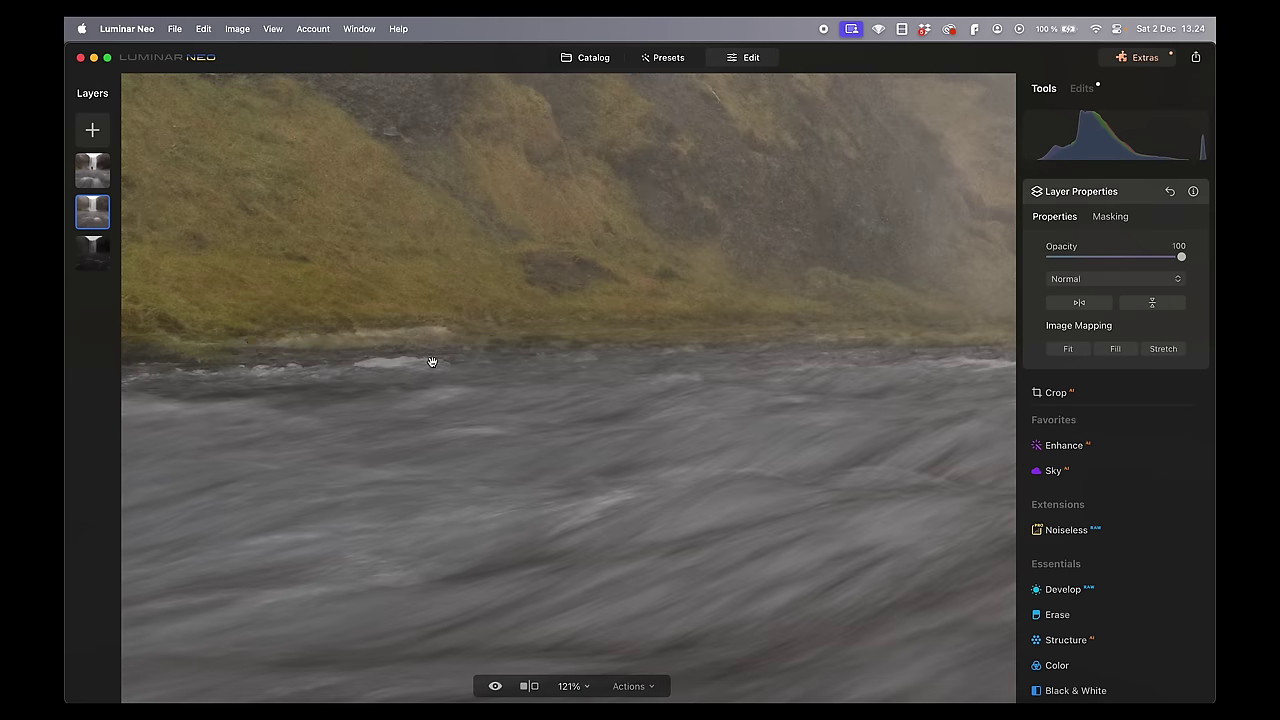
scroll(431, 361, down, 5)
click(92, 170)
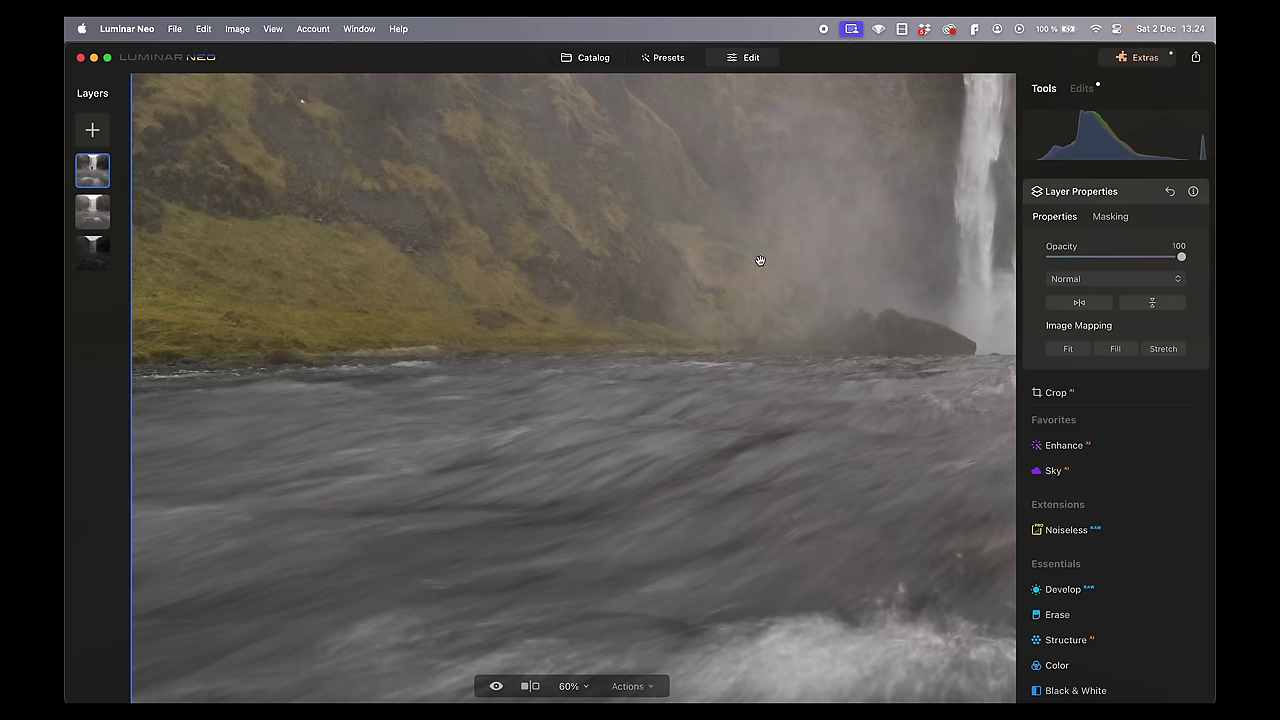
click(1112, 217)
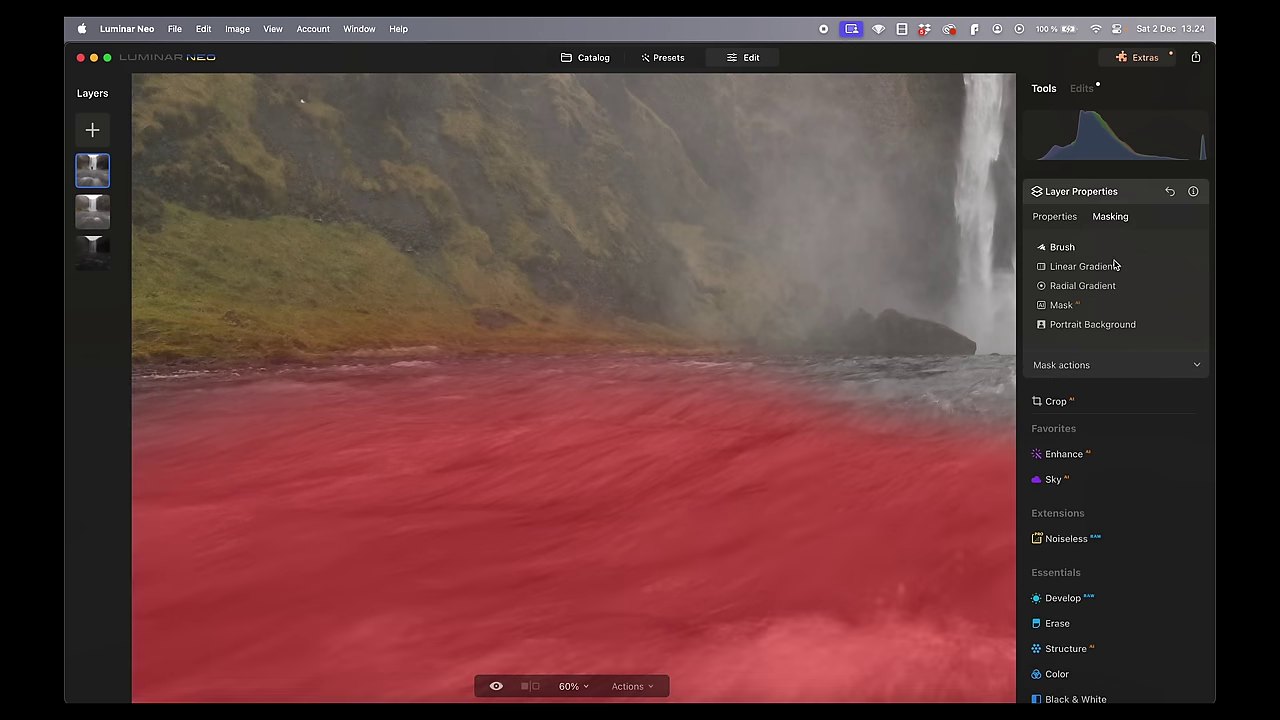
click(1063, 248)
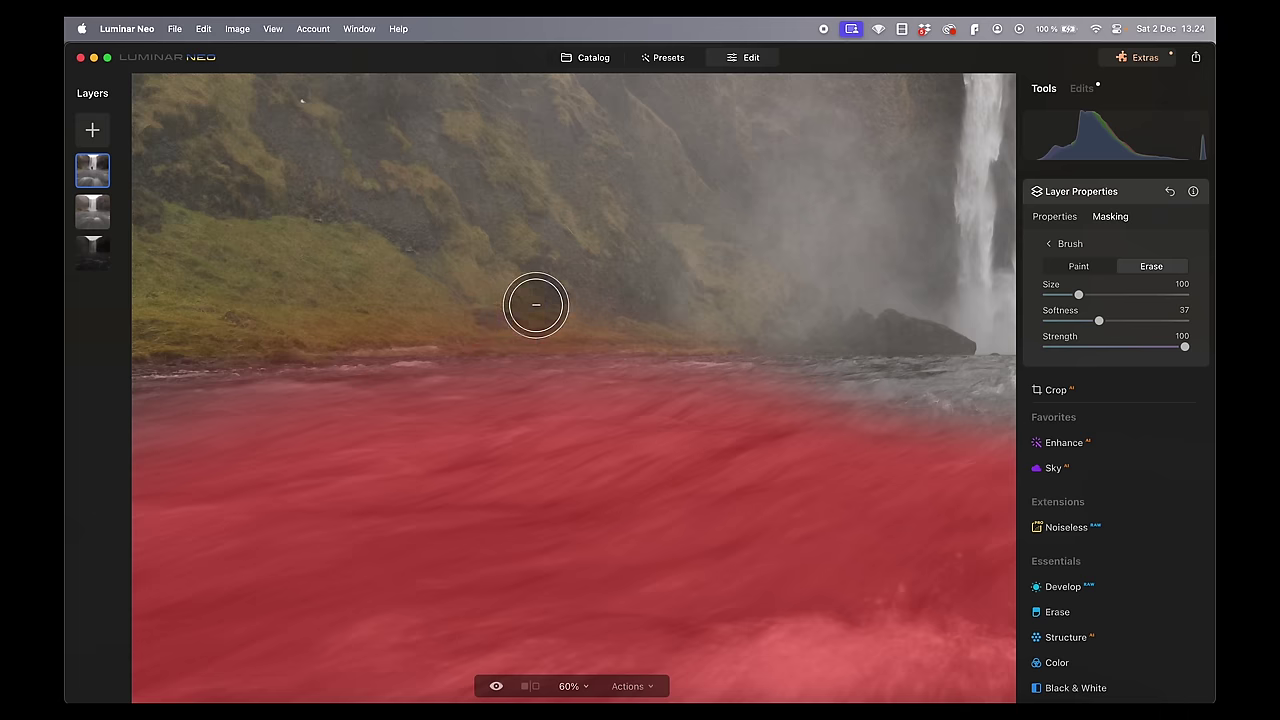
mouse_move(383, 327)
mouse_down()
mouse_move(406, 320)
mouse_move(303, 309)
mouse_move(675, 325)
mouse_move(149, 323)
mouse_move(777, 326)
mouse_move(588, 315)
mouse_up()
Paint the middle layer's mask along the waterline below the grassy slope, filling its gap by the riverbank.
click(92, 211)
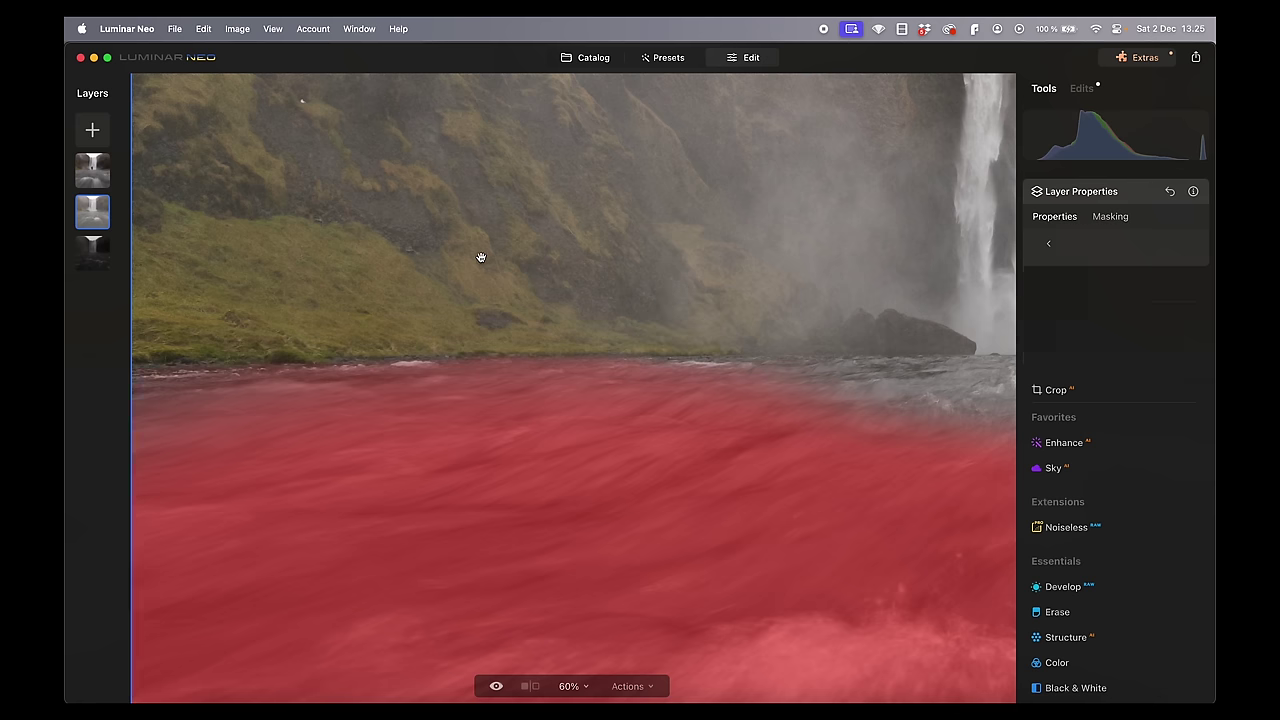
click(1110, 216)
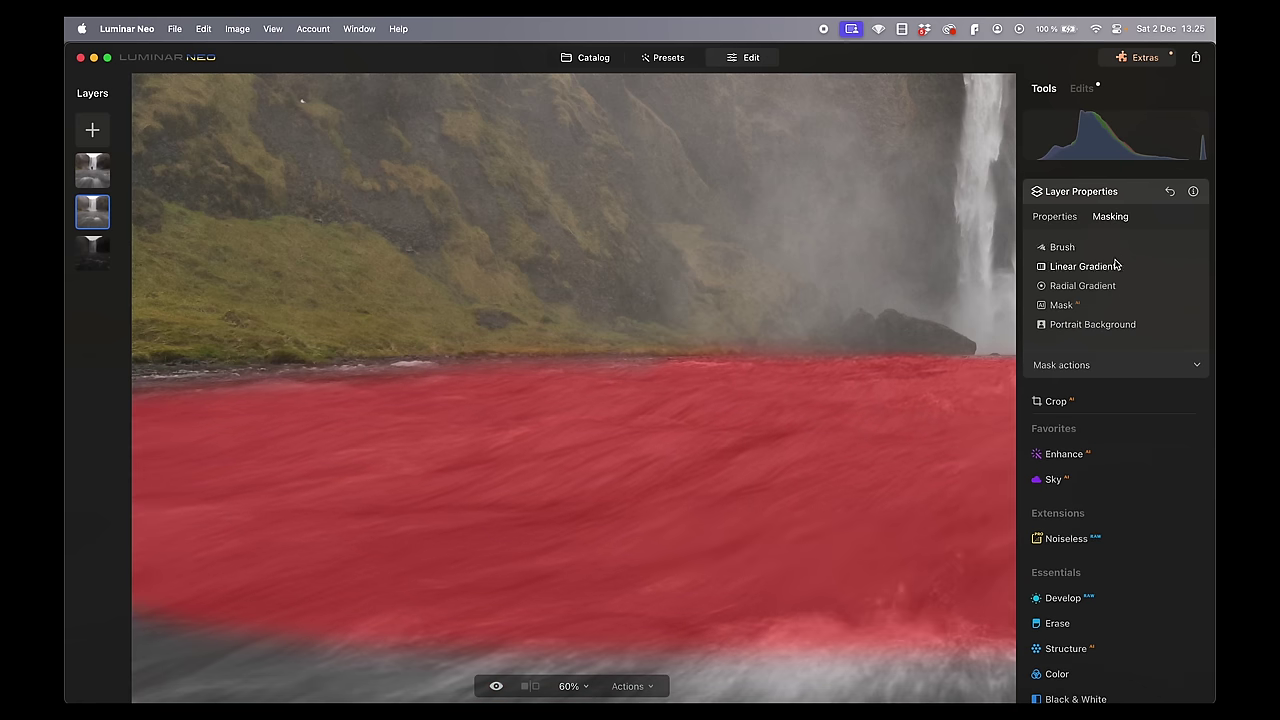
click(1062, 247)
click(1115, 265)
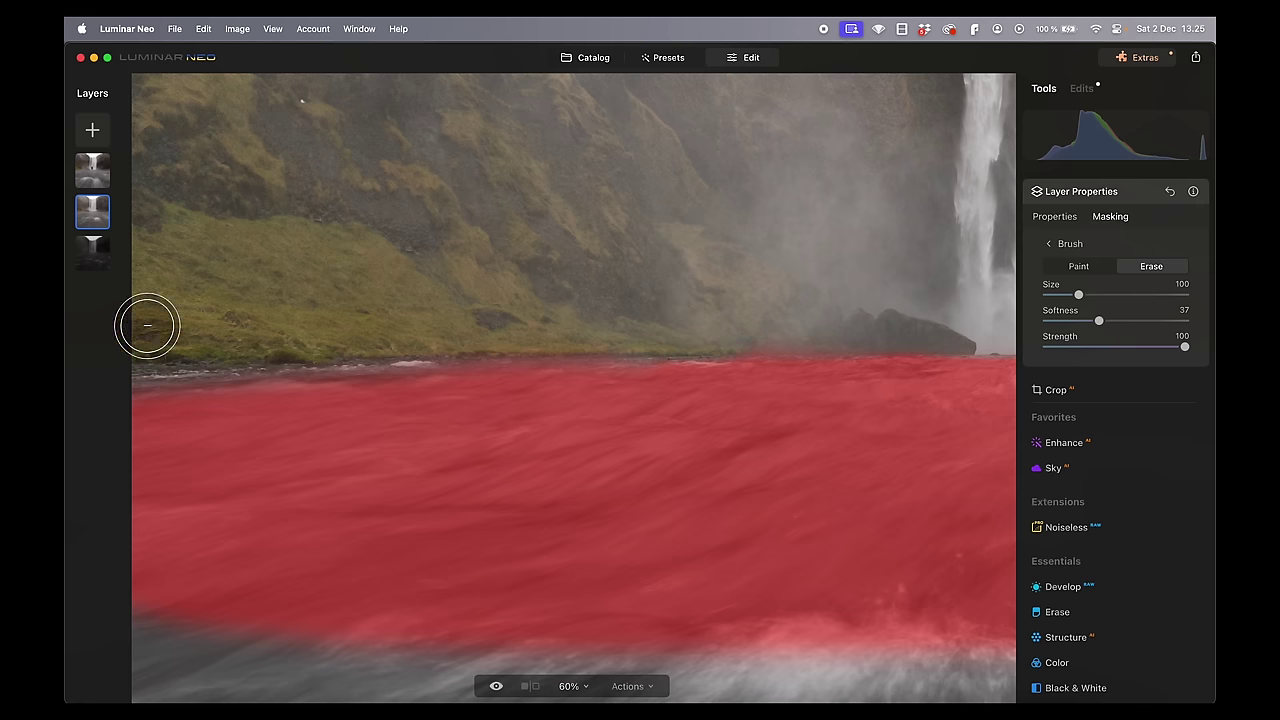
click(1090, 267)
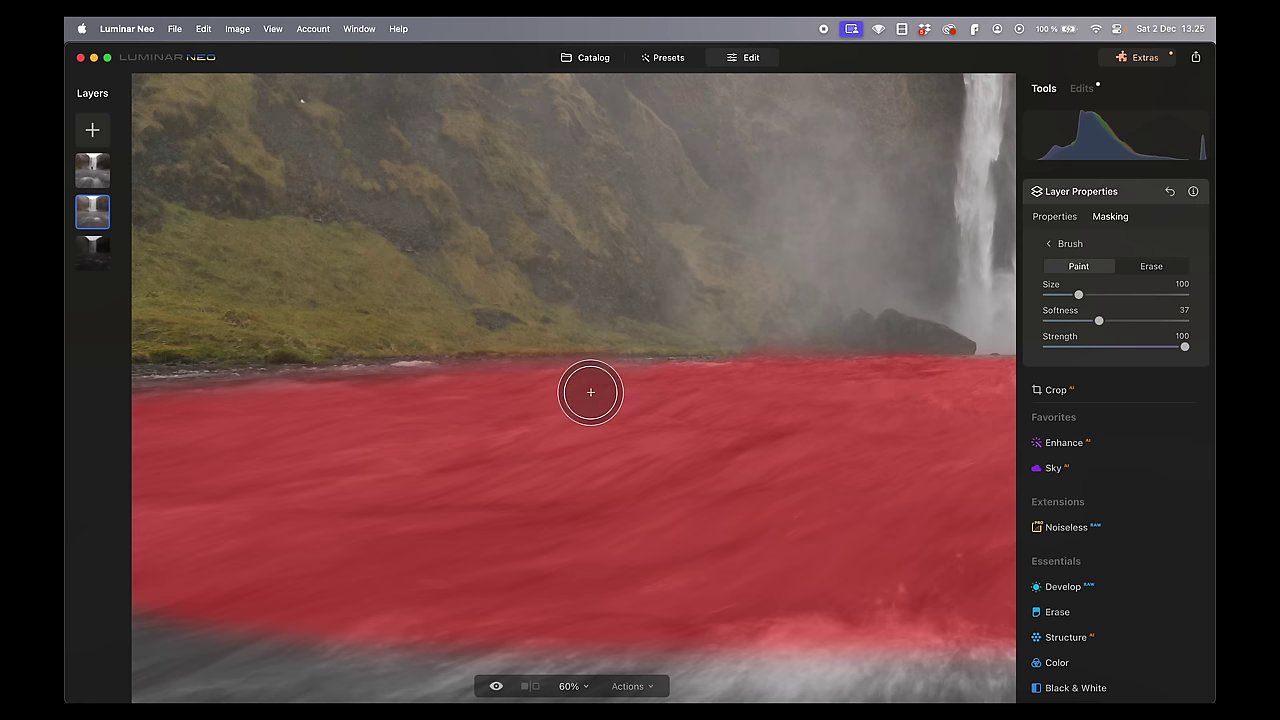
mouse_move(729, 391)
mouse_down()
mouse_move(494, 387)
mouse_move(95, 410)
mouse_up()
mouse_move(608, 431)
mouse_down()
mouse_move(389, 385)
mouse_move(99, 399)
mouse_move(137, 437)
mouse_up()
key(Escape)
Set the top layer's Smart Contrast to 44 in Develop.
click(93, 171)
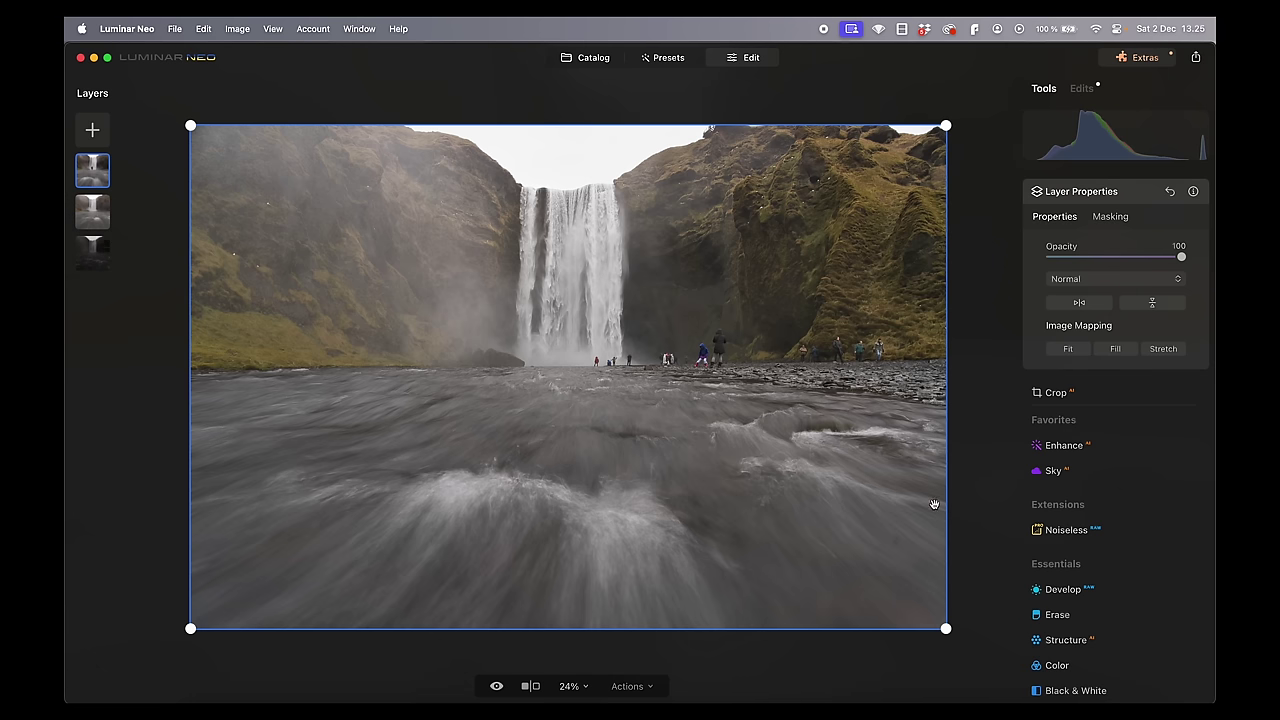
click(1063, 590)
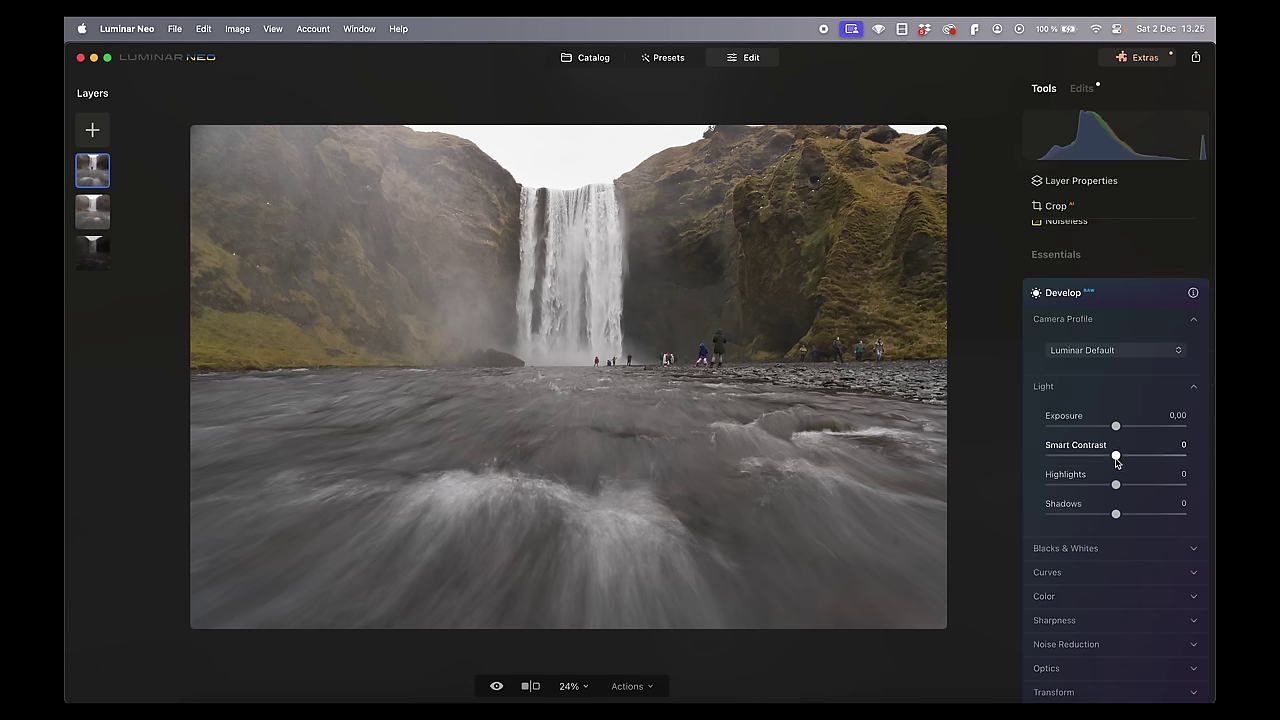
drag(1122, 457, 1178, 462)
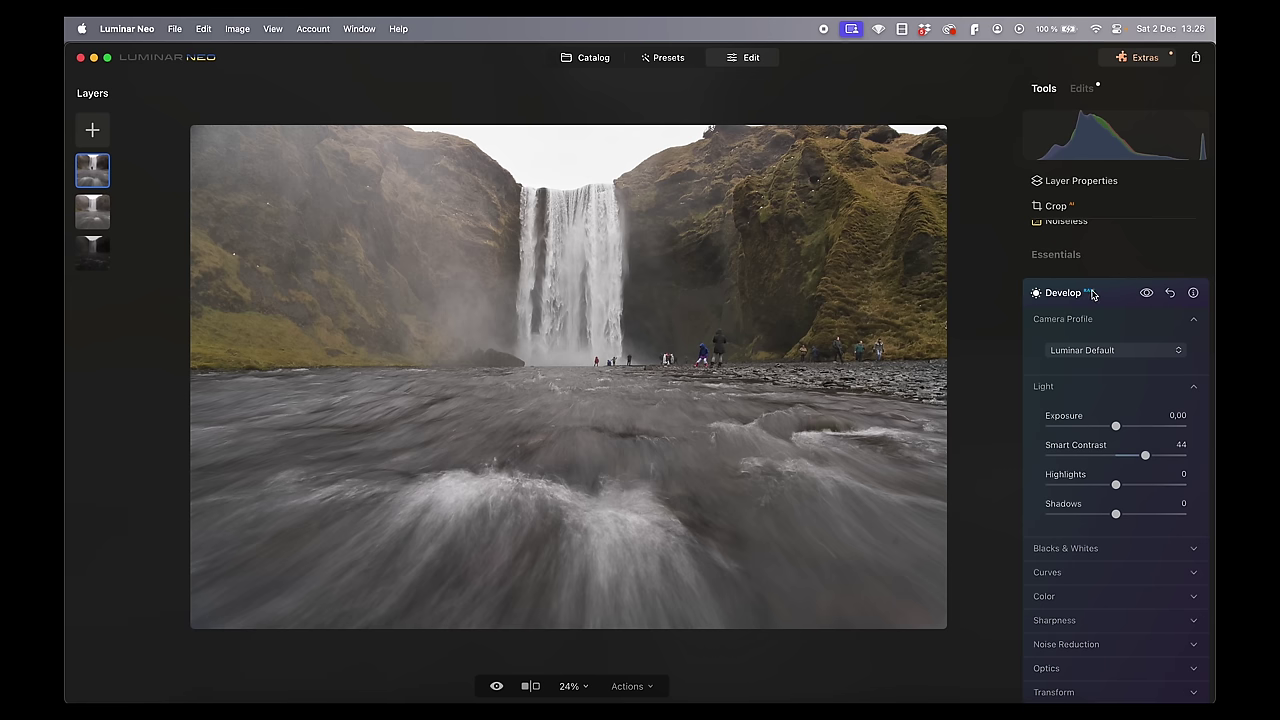
drag(1146, 455, 1172, 459)
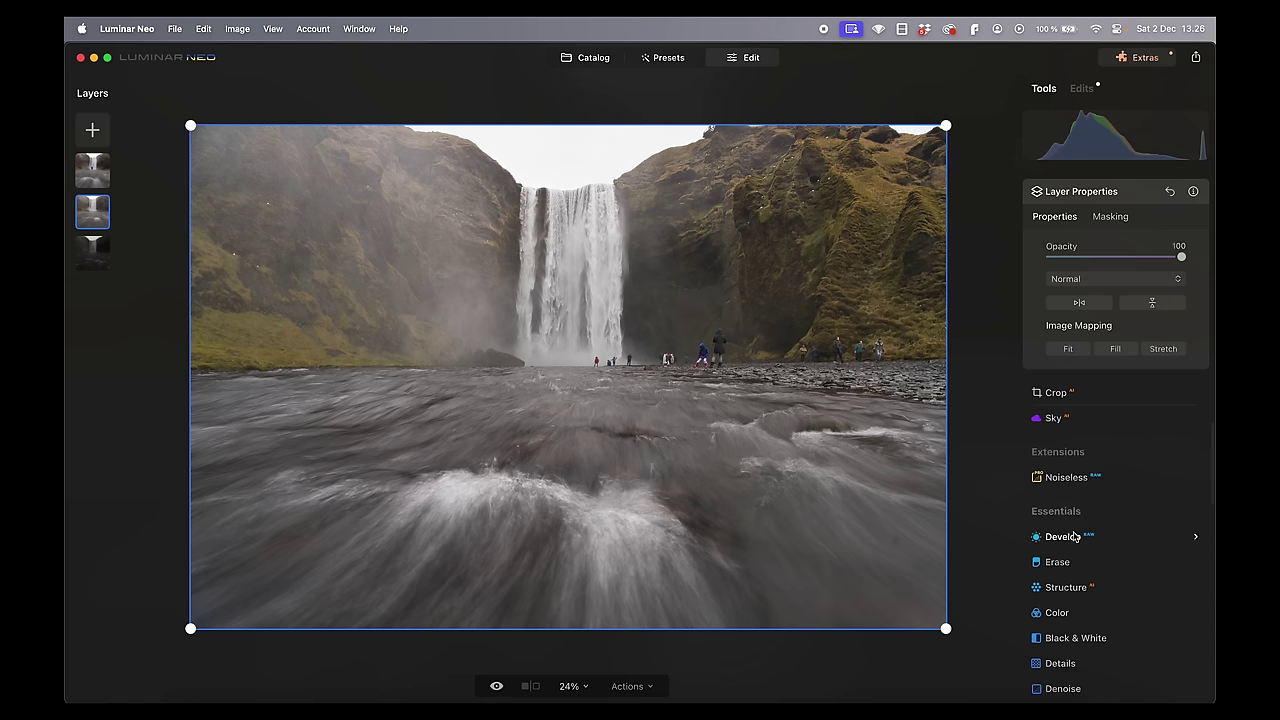
Set the middle layer's Smart Contrast to 58 and its Exposure to -0.17 in Develop.
click(1062, 537)
drag(1160, 461, 1171, 461)
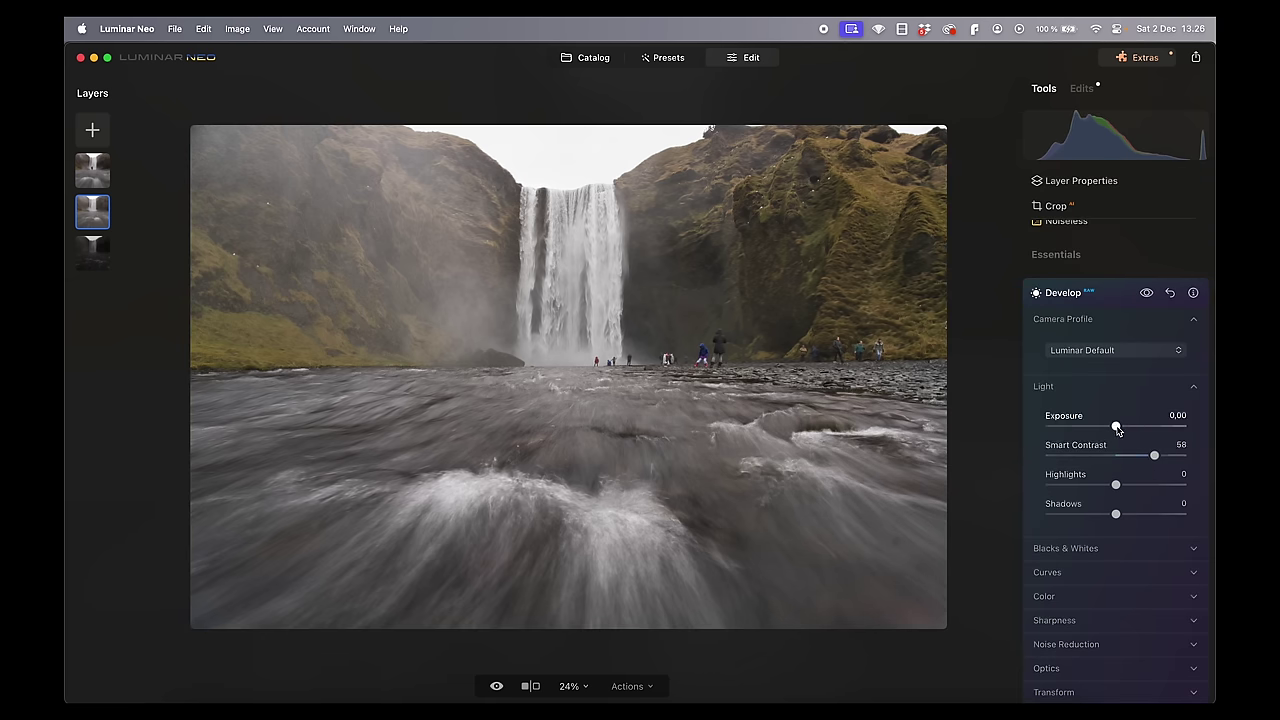
drag(1118, 430, 1115, 430)
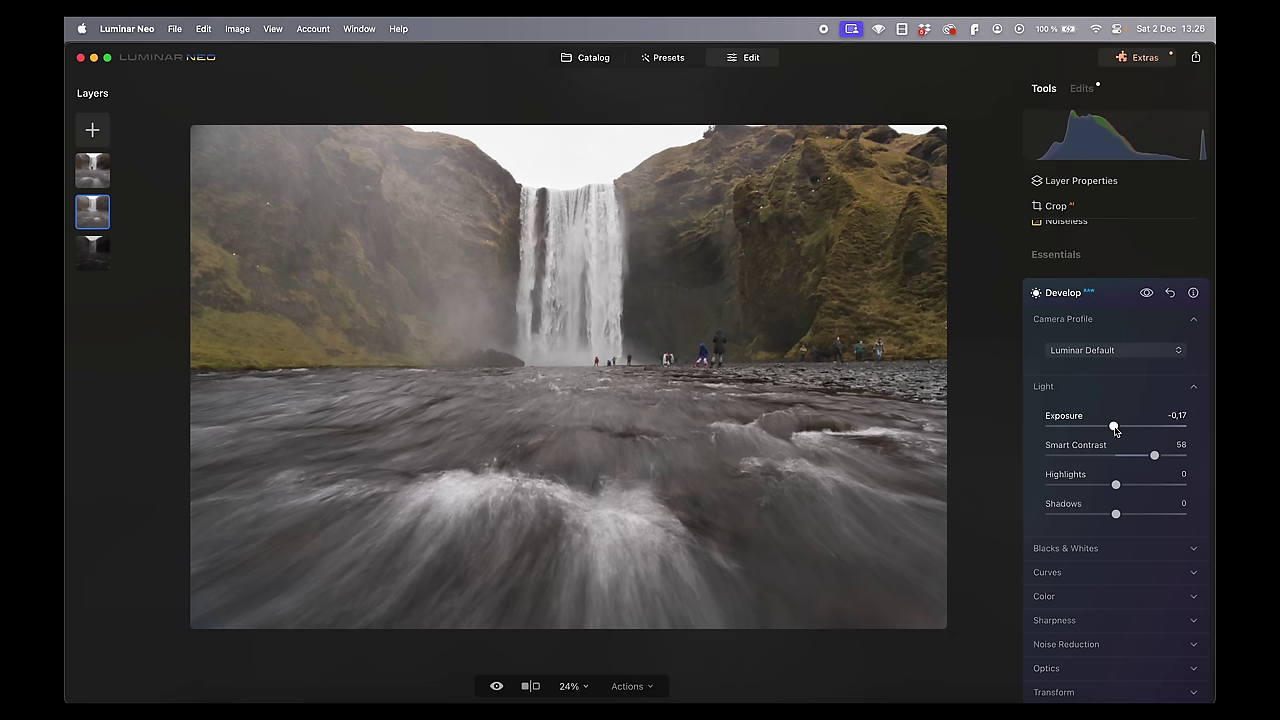
Raise the bottom layer's Smart Contrast slightly in Develop.
click(92, 252)
click(1062, 421)
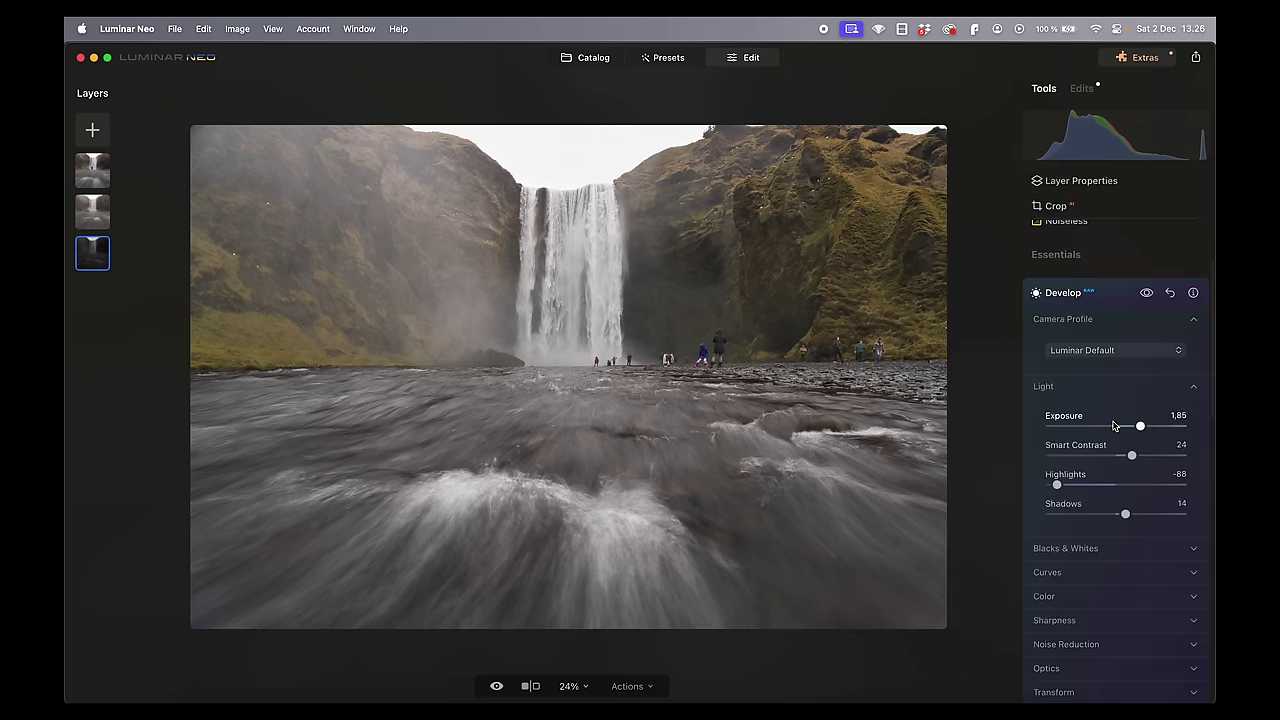
drag(1131, 456, 1138, 458)
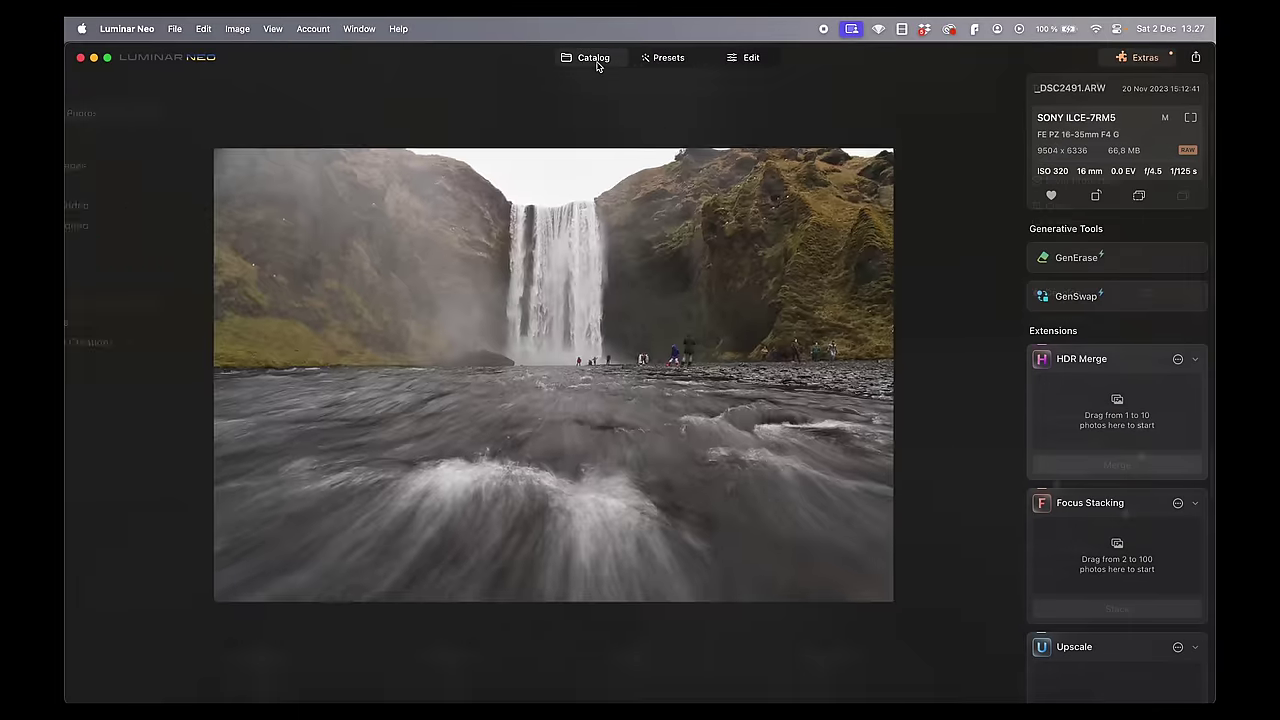
Use GenSwap with brush size 36 to replace the blue- and green-jacketed people, using the prompt "Remove the people in this area and keep the background".
click(593, 57)
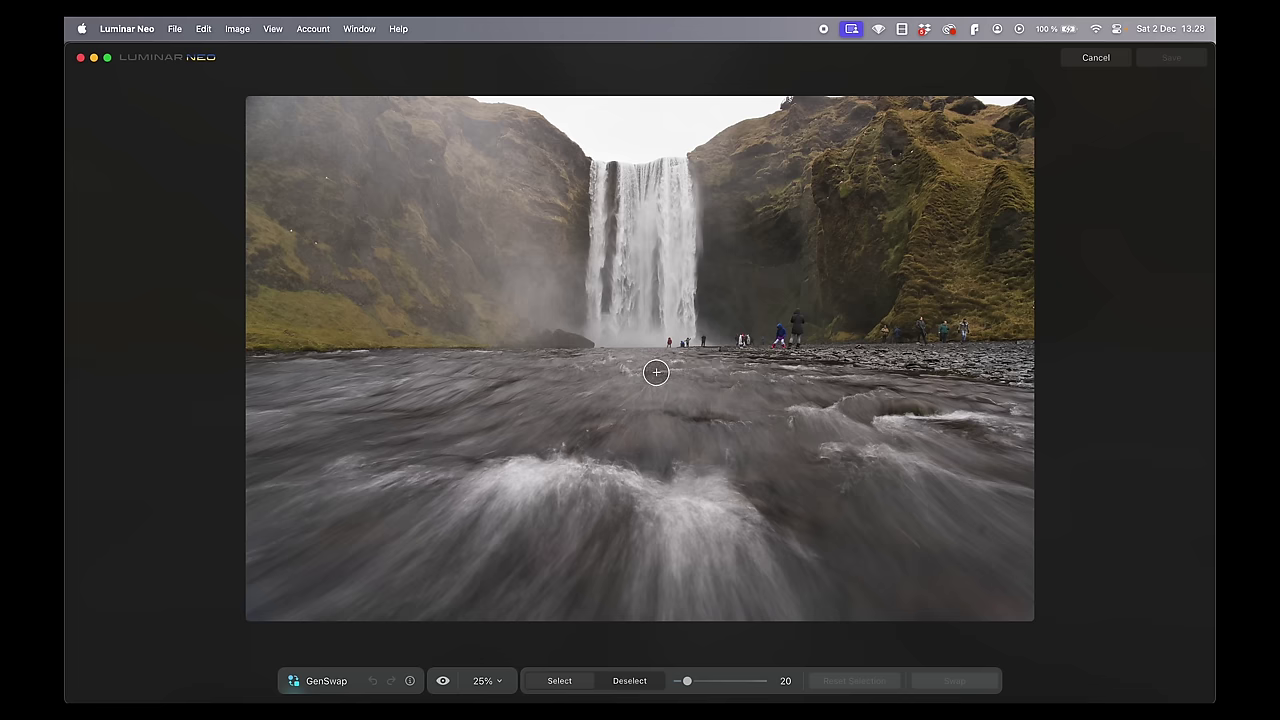
scroll(686, 371, up, 8)
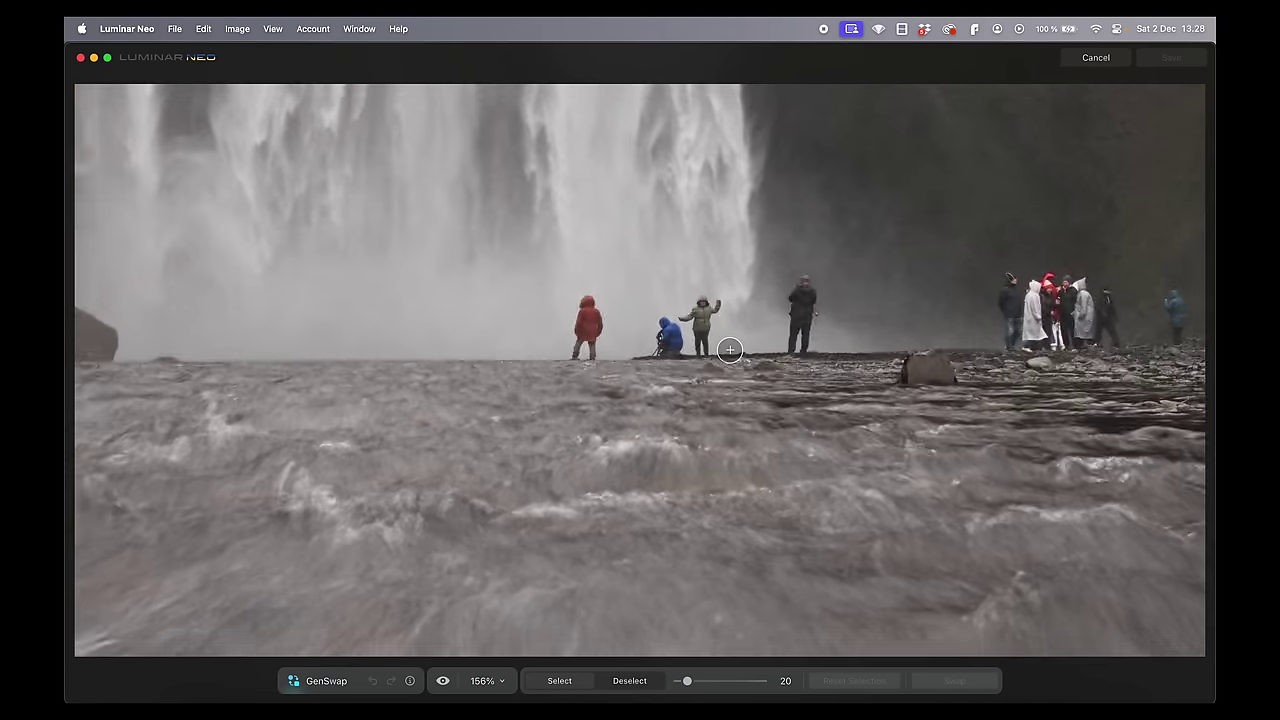
scroll(712, 356, up, 5)
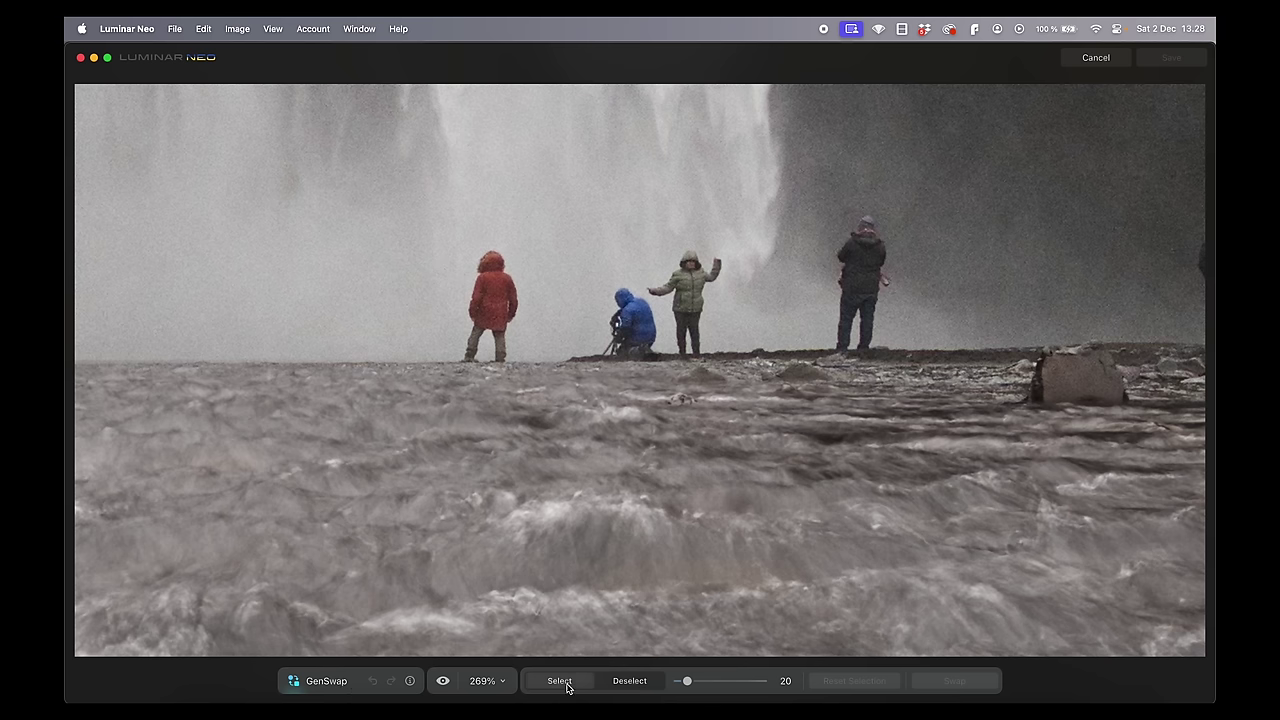
mouse_move(686, 681)
mouse_down()
mouse_move(732, 681)
mouse_move(703, 680)
mouse_up()
mouse_move(620, 334)
mouse_down()
mouse_move(618, 288)
mouse_move(643, 360)
mouse_move(688, 346)
mouse_move(707, 259)
mouse_move(709, 270)
mouse_move(656, 278)
mouse_up()
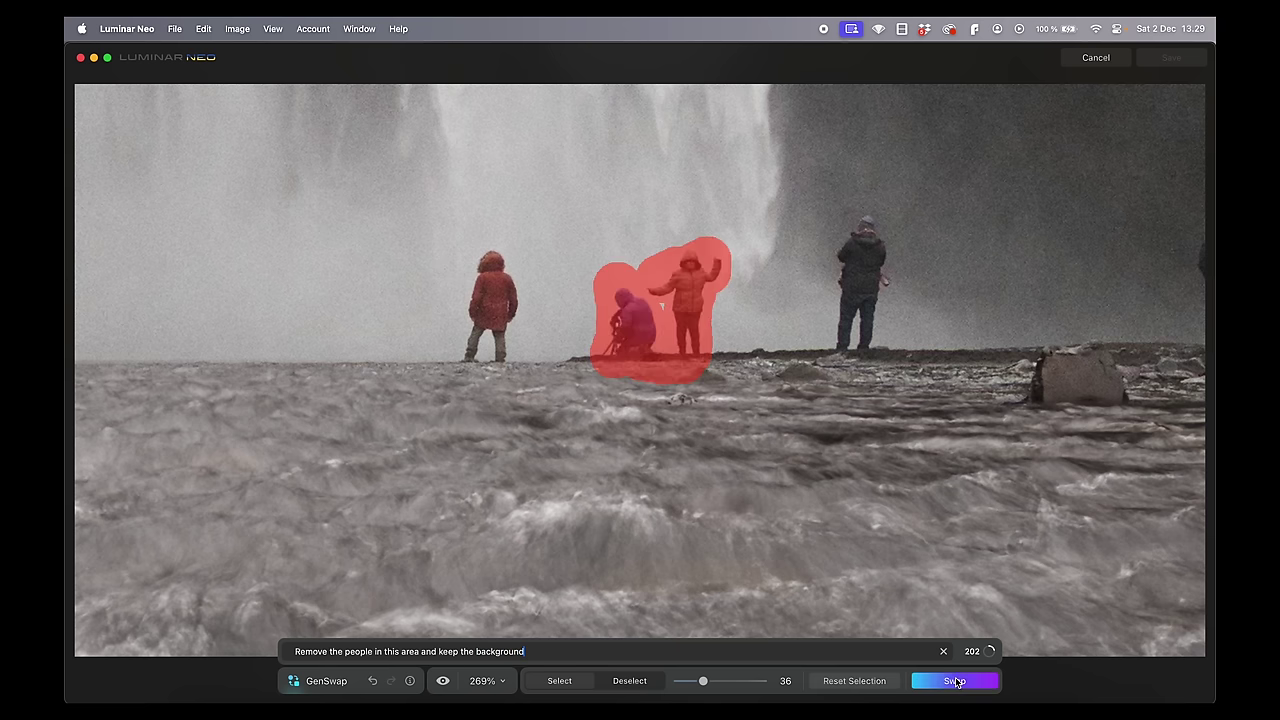
click(954, 681)
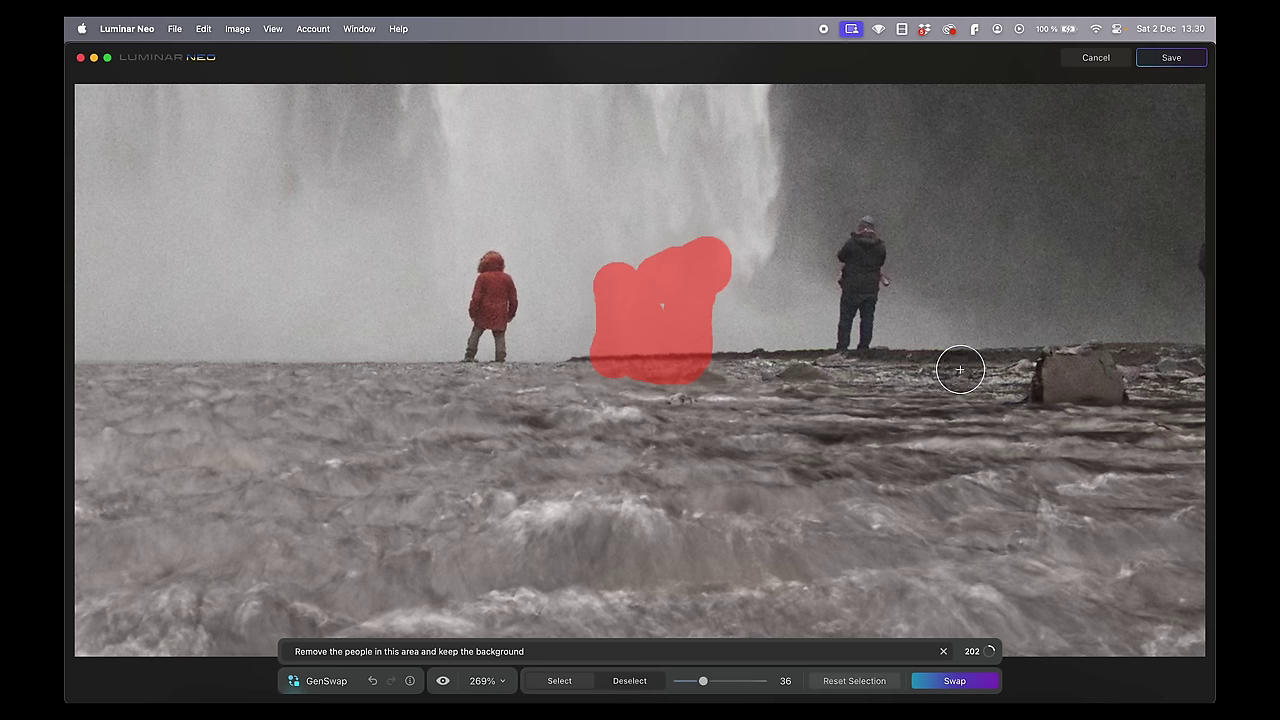
Reset the GenSwap selection, mark the person in dark clothes beside the waterfall and swap them out for background.
click(838, 677)
click(858, 684)
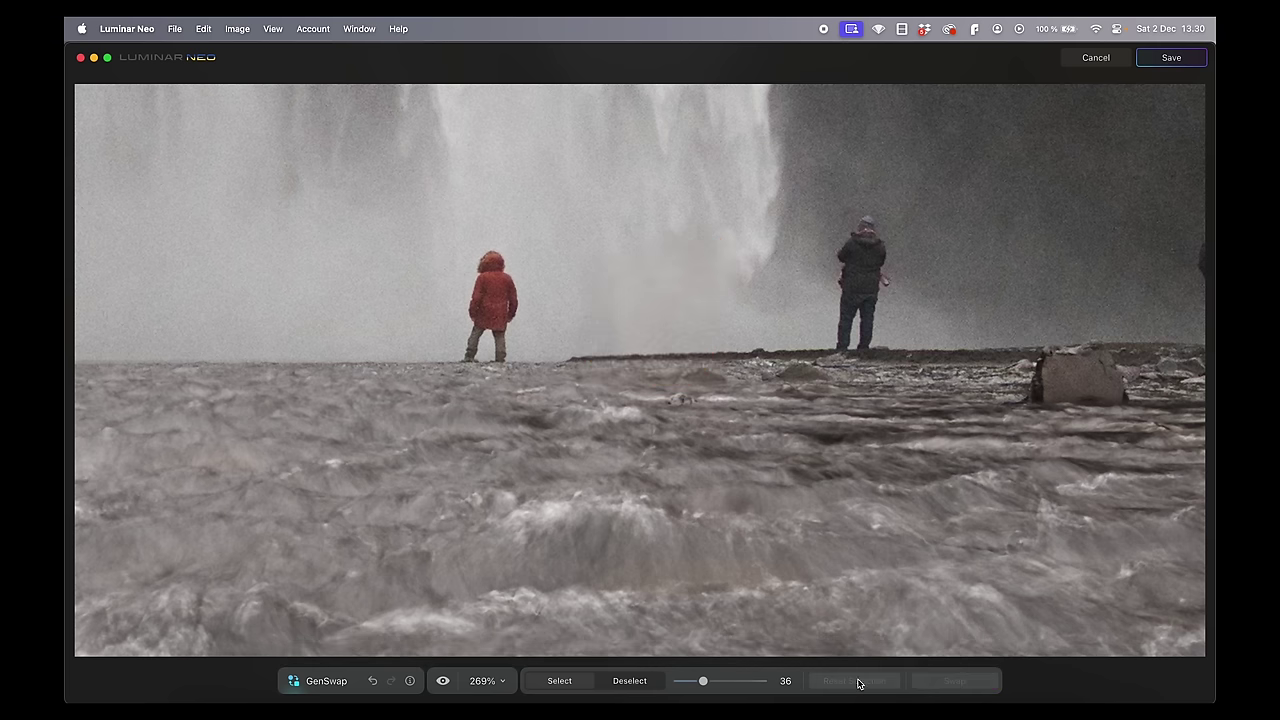
mouse_move(834, 346)
mouse_down()
mouse_move(844, 244)
mouse_move(863, 226)
mouse_move(877, 286)
mouse_move(857, 347)
mouse_move(860, 336)
mouse_up()
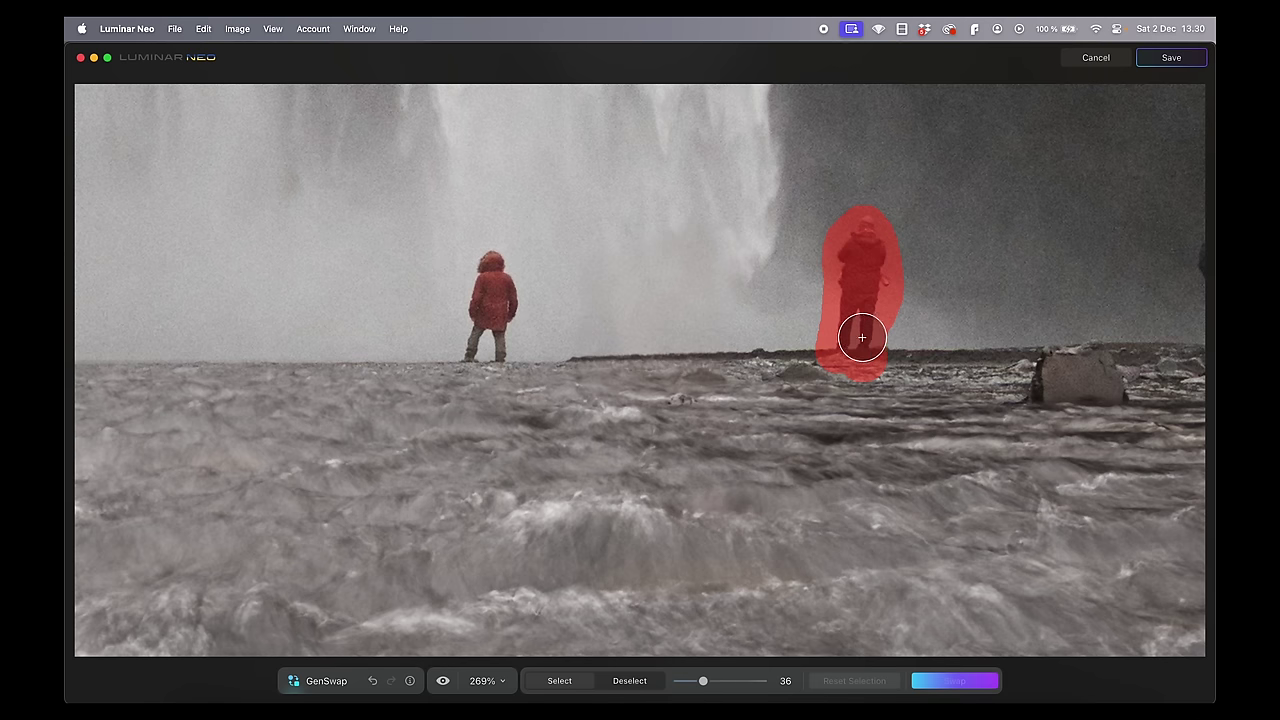
click(956, 683)
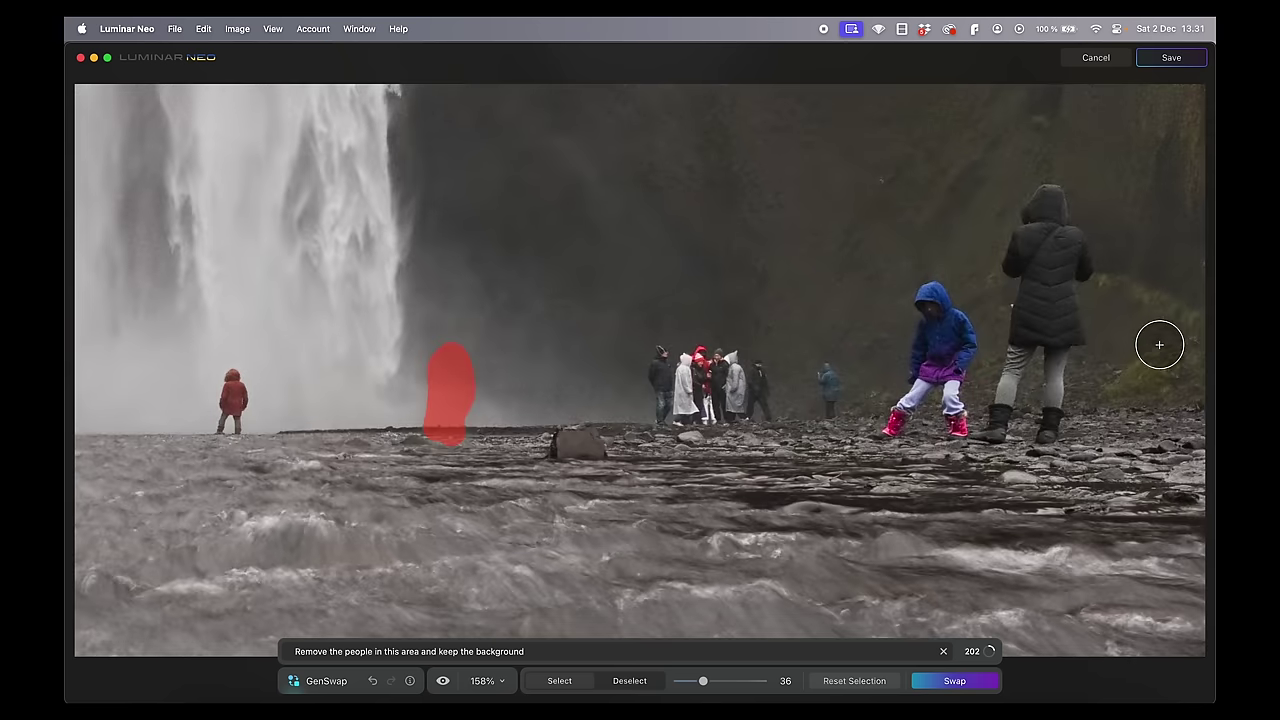
Select the group in ponchos and the lone figure beside them on the rocky shore and remove them with GenSwap.
scroll(1150, 343, right, 10)
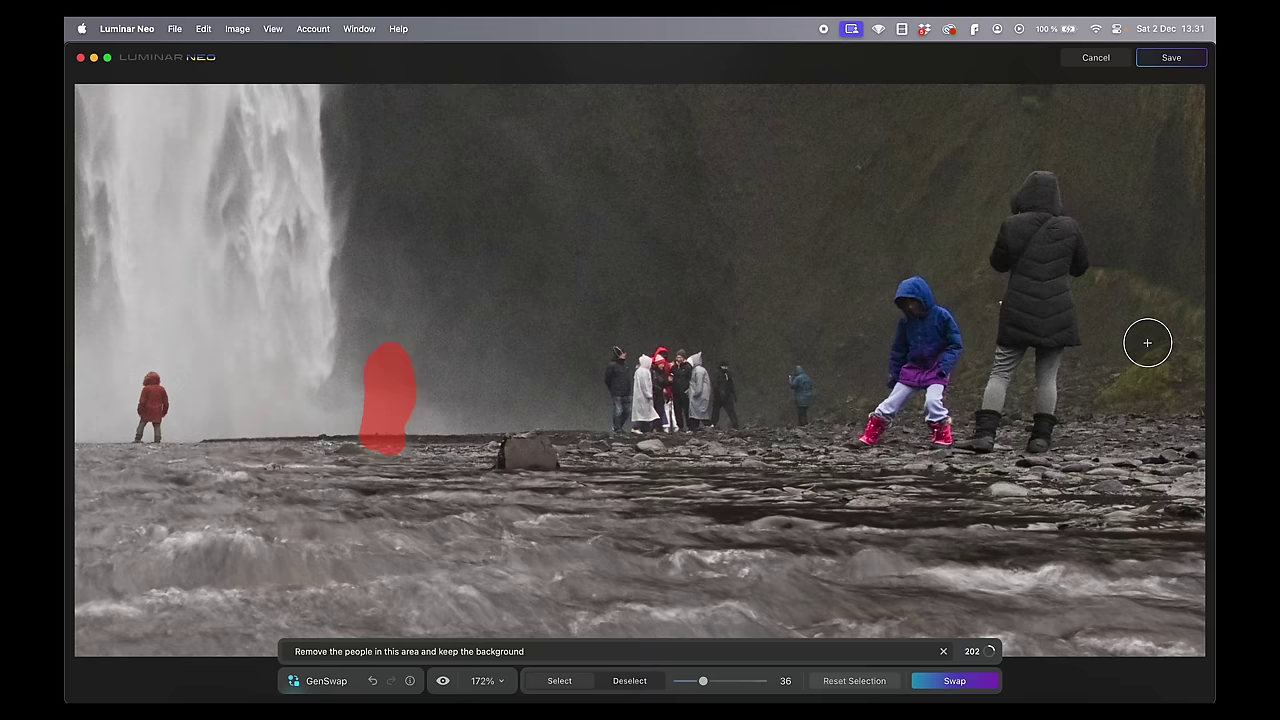
mouse_move(531, 429)
mouse_down()
mouse_move(551, 437)
mouse_move(531, 351)
mouse_move(548, 346)
mouse_move(655, 366)
mouse_move(676, 405)
mouse_move(640, 429)
mouse_move(563, 423)
mouse_move(569, 371)
mouse_move(672, 396)
mouse_up()
mouse_move(757, 397)
mouse_down()
mouse_move(761, 439)
mouse_move(753, 360)
mouse_up()
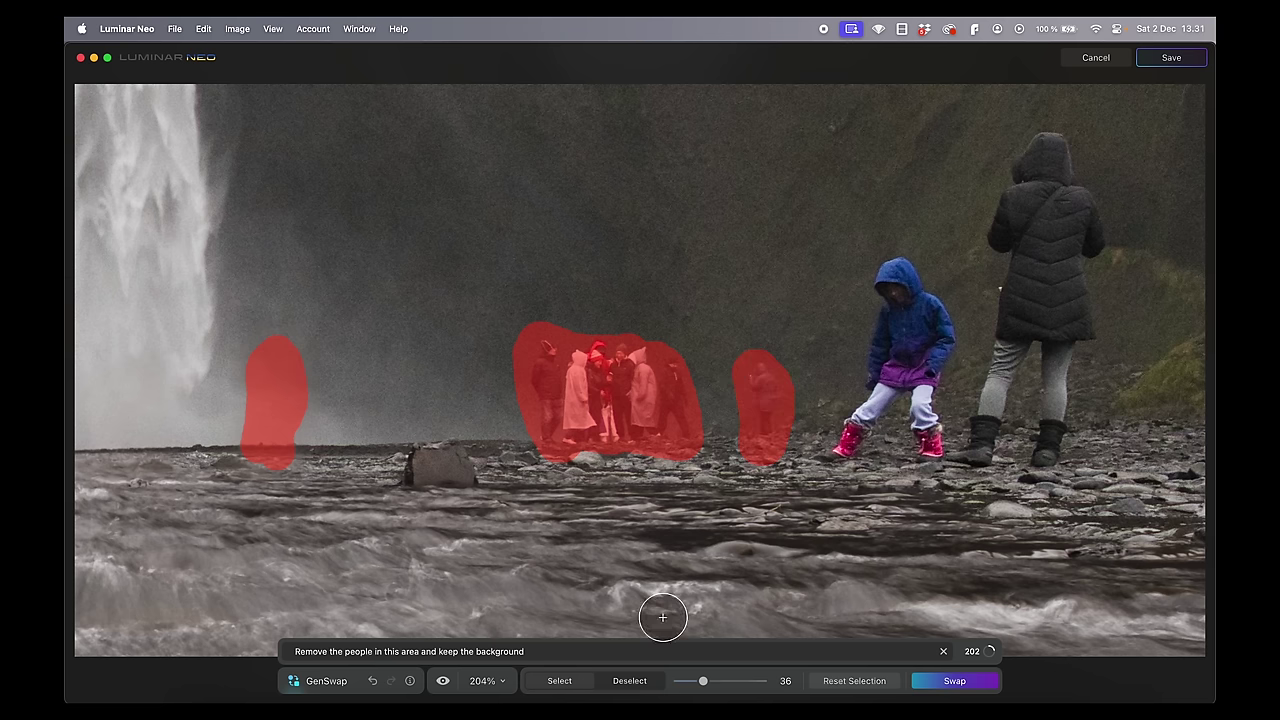
click(962, 682)
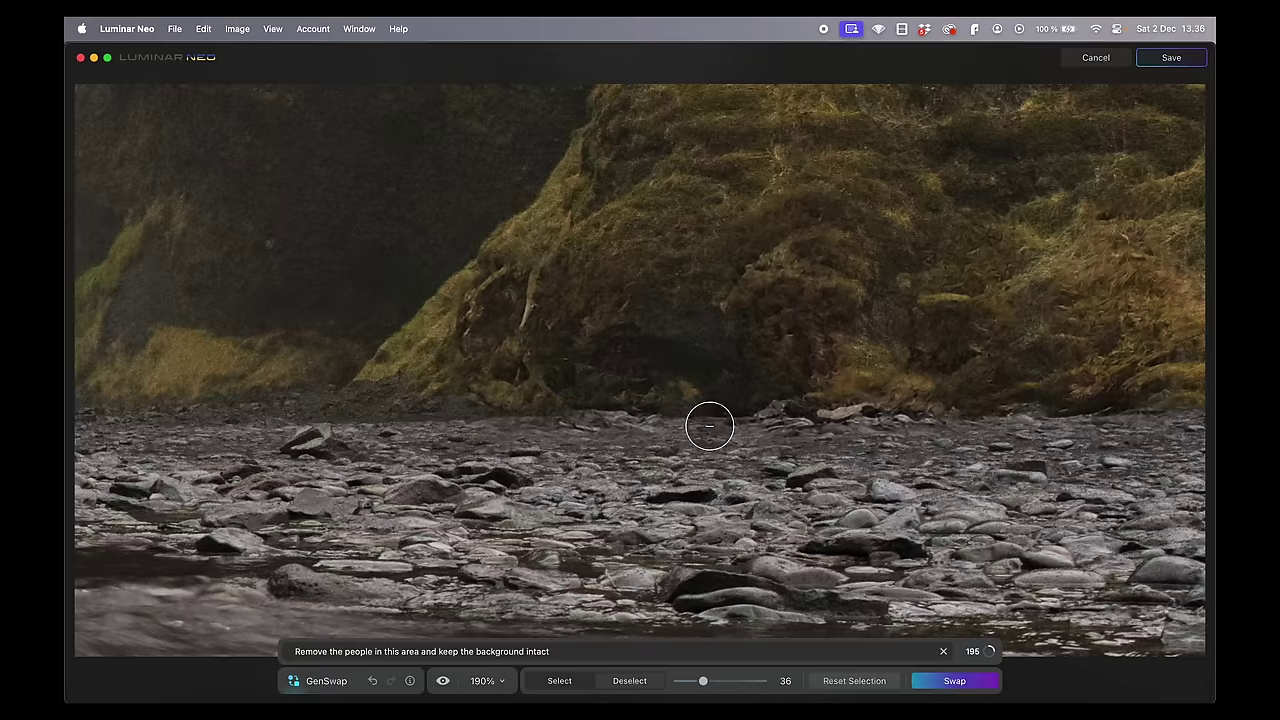
scroll(709, 423, up, 5)
scroll(639, 396, down, 8)
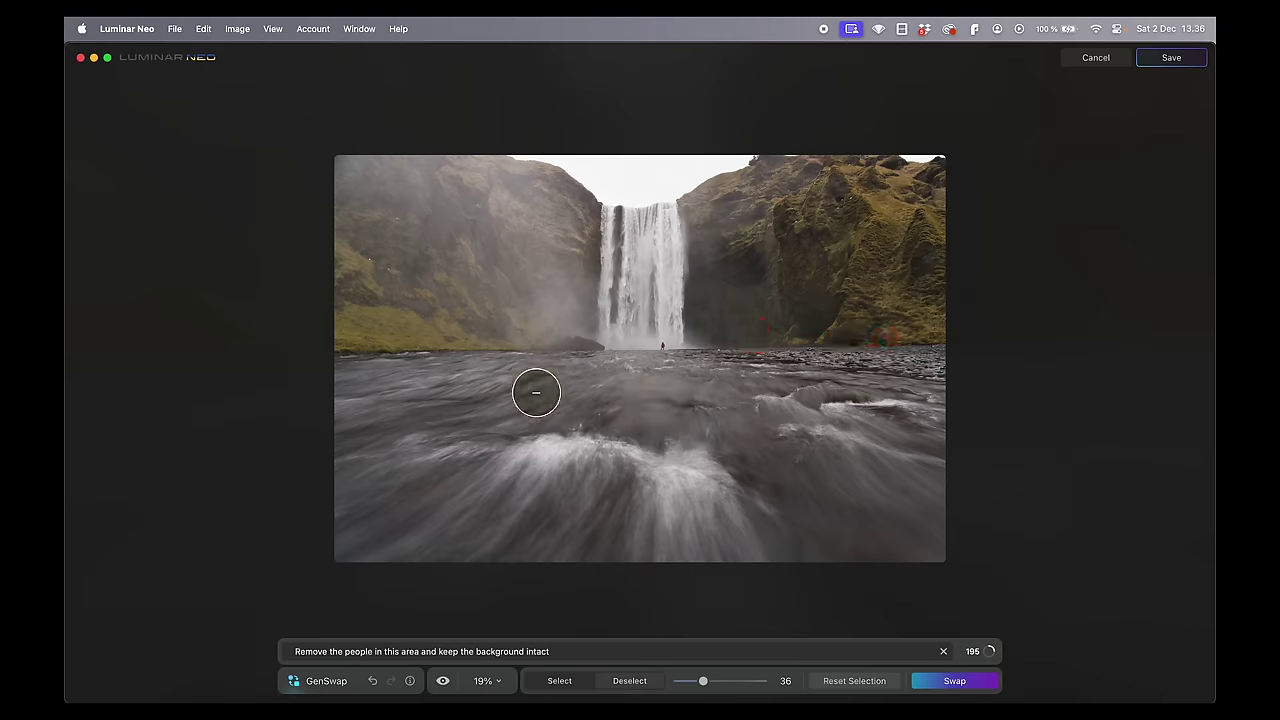
scroll(700, 395, up, 4)
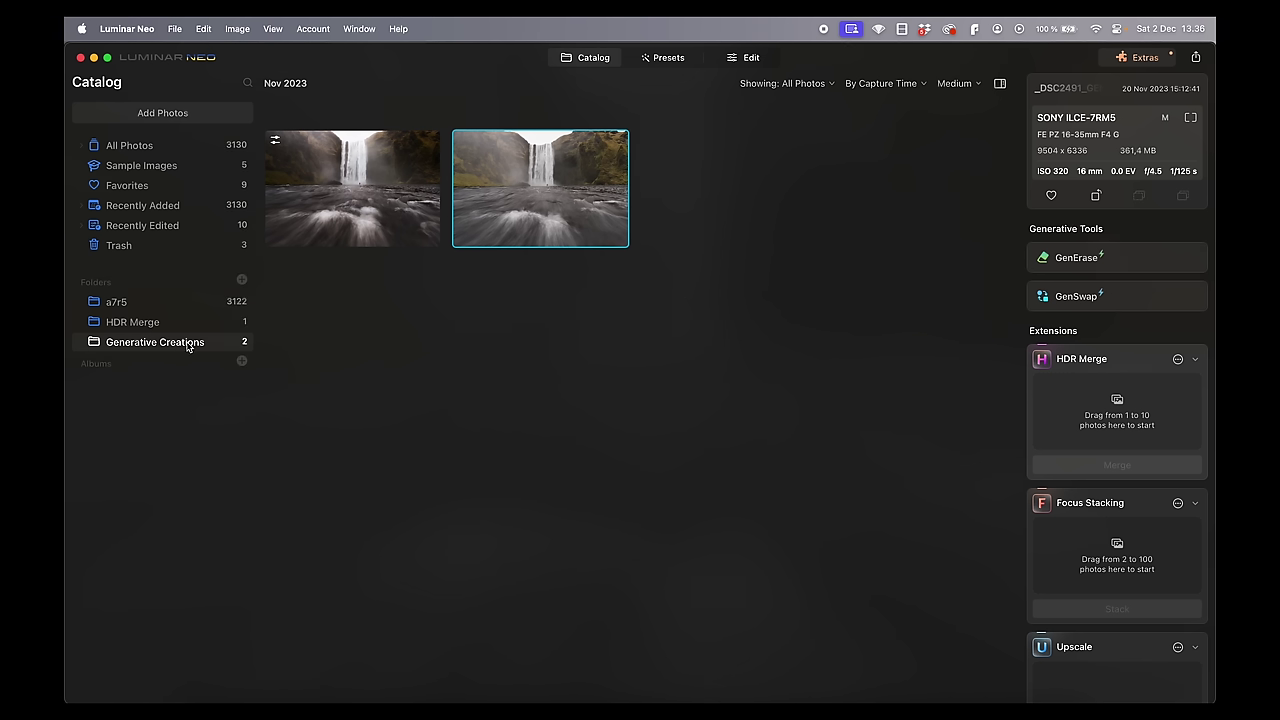
Open the cleaned waterfall image from Generative Creations for editing and crop it slightly tighter with a small rotation.
double_click(570, 202)
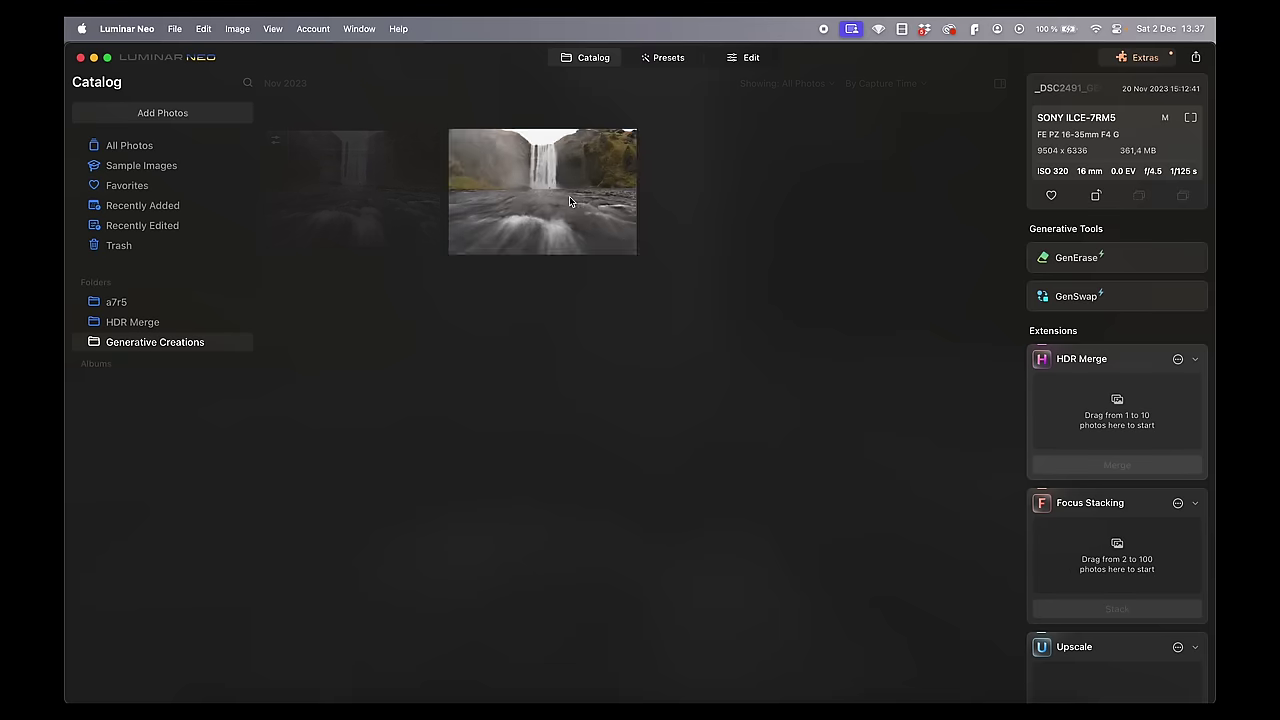
click(745, 60)
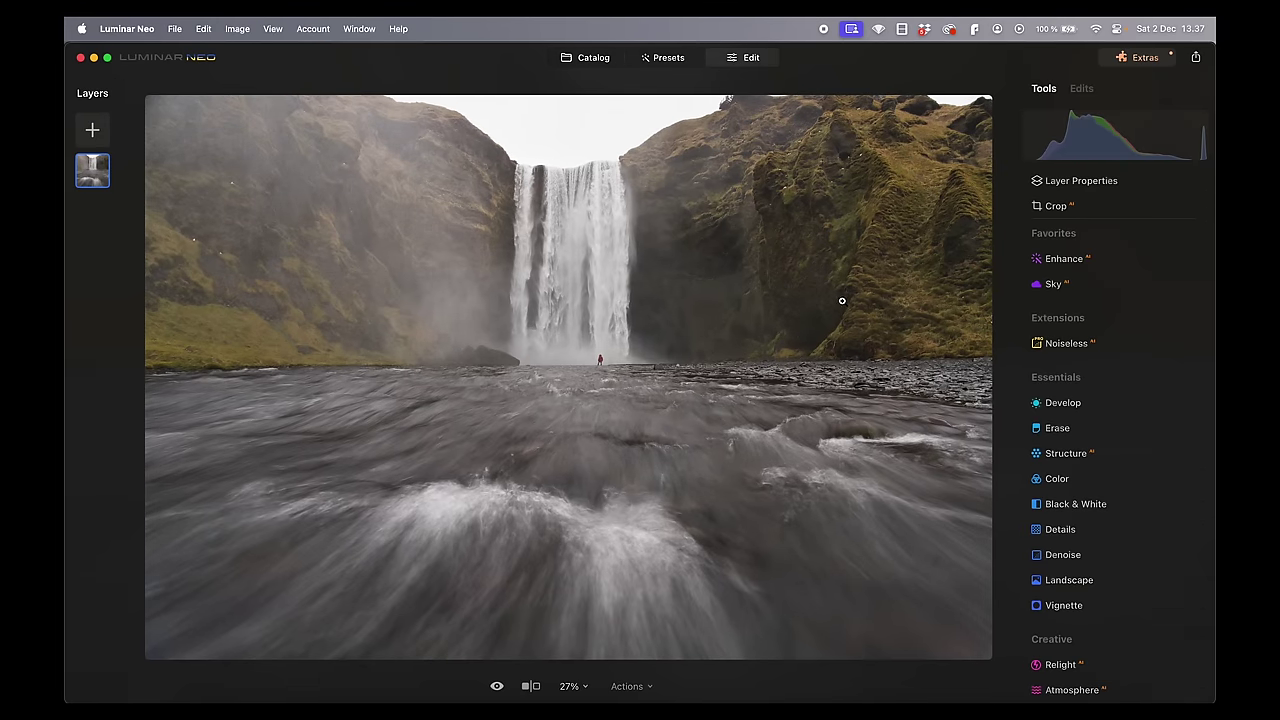
click(1071, 213)
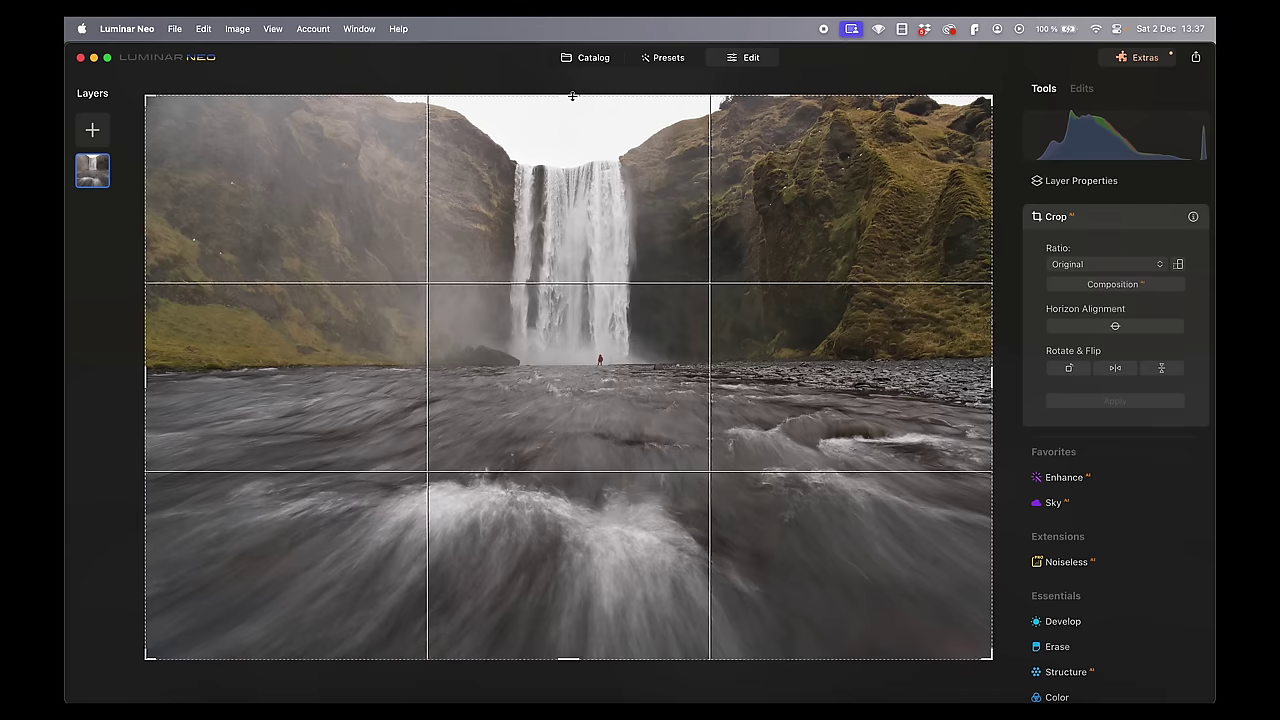
drag(573, 98, 571, 111)
drag(1002, 250, 999, 251)
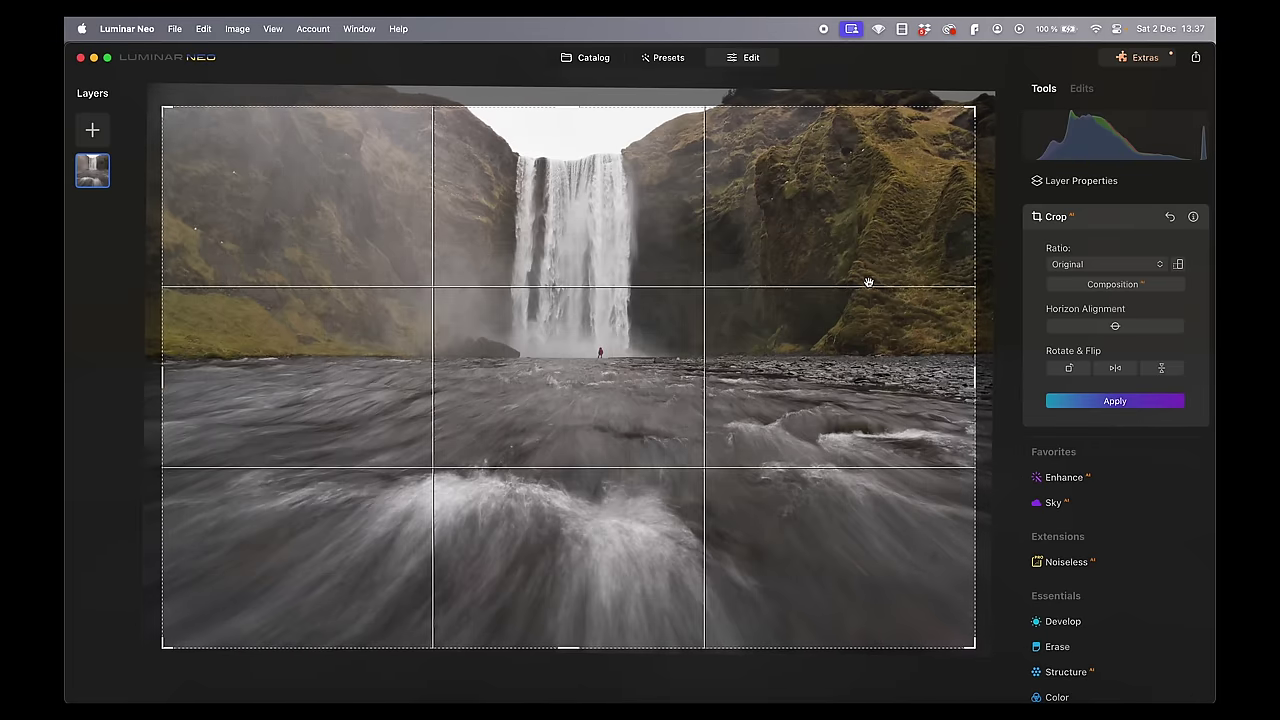
key(Return)
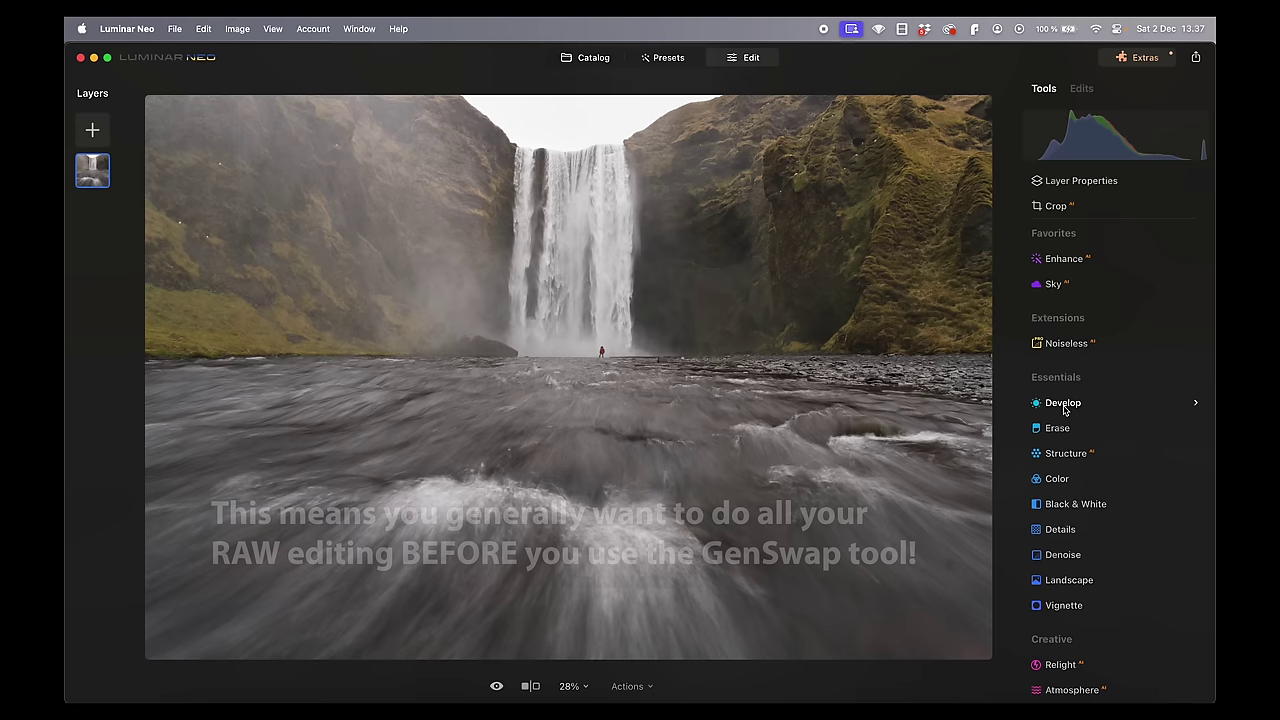
Set Smart Contrast to 28 and Exposure to -0.32 for the cropped image in Develop.
click(1064, 407)
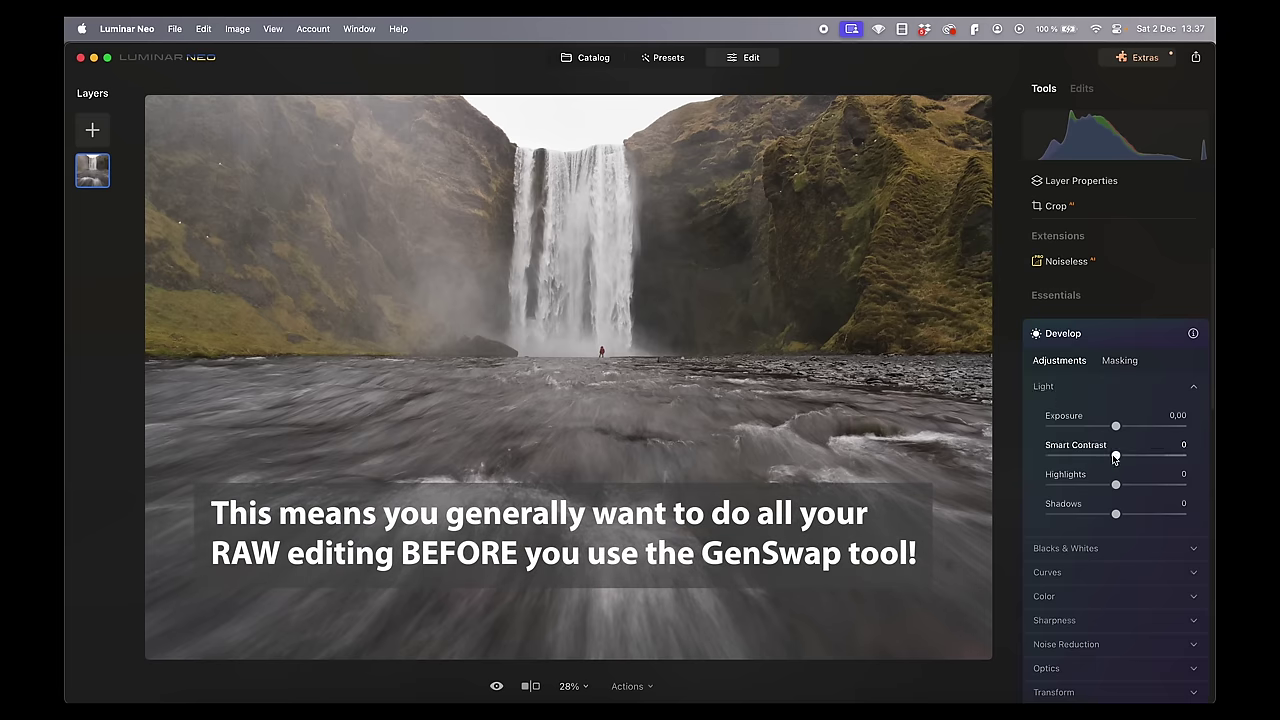
drag(1118, 458, 1112, 430)
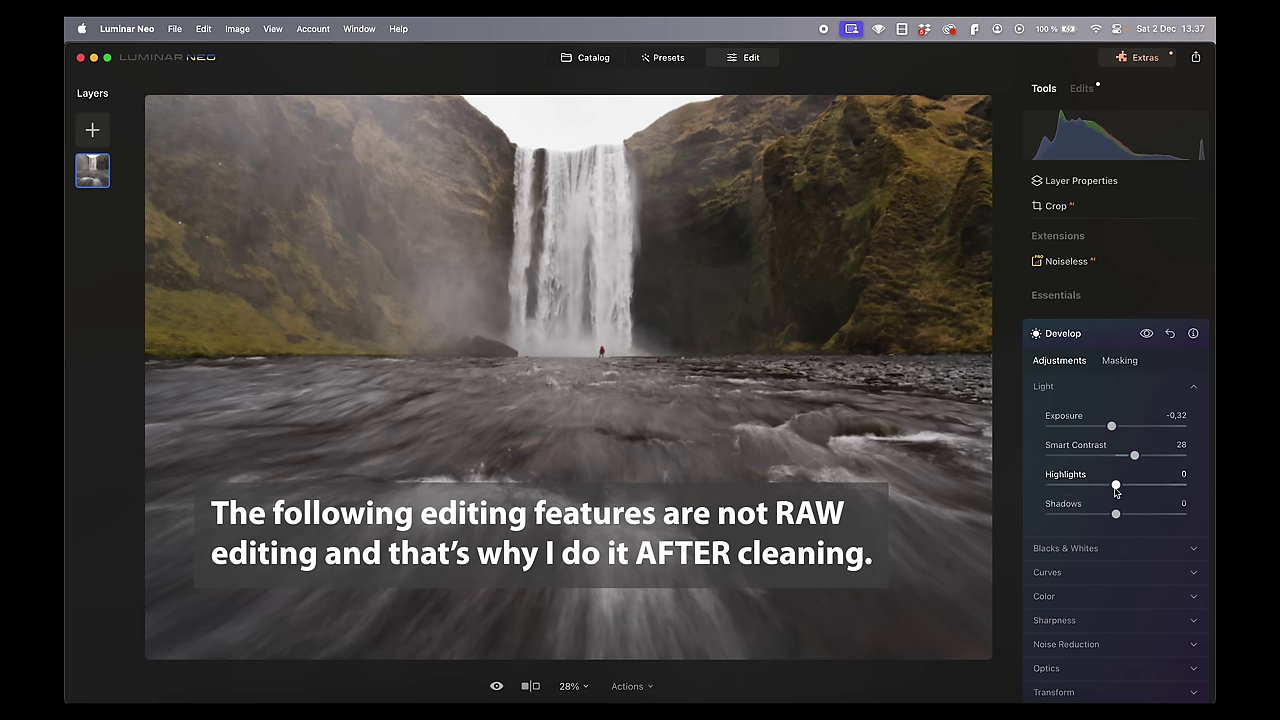
Apply the Mystical effect to the waterfall image with an Amount of 32.
scroll(1116, 580, down, 10)
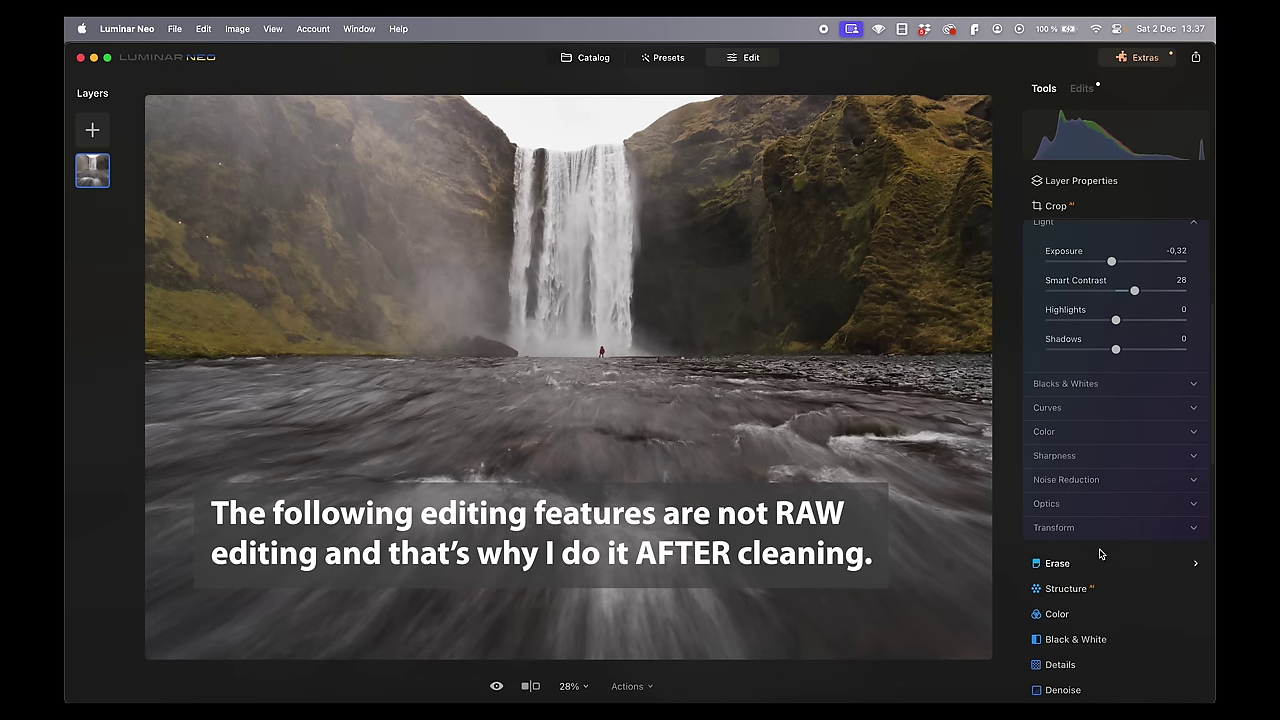
scroll(1104, 588, down, 2)
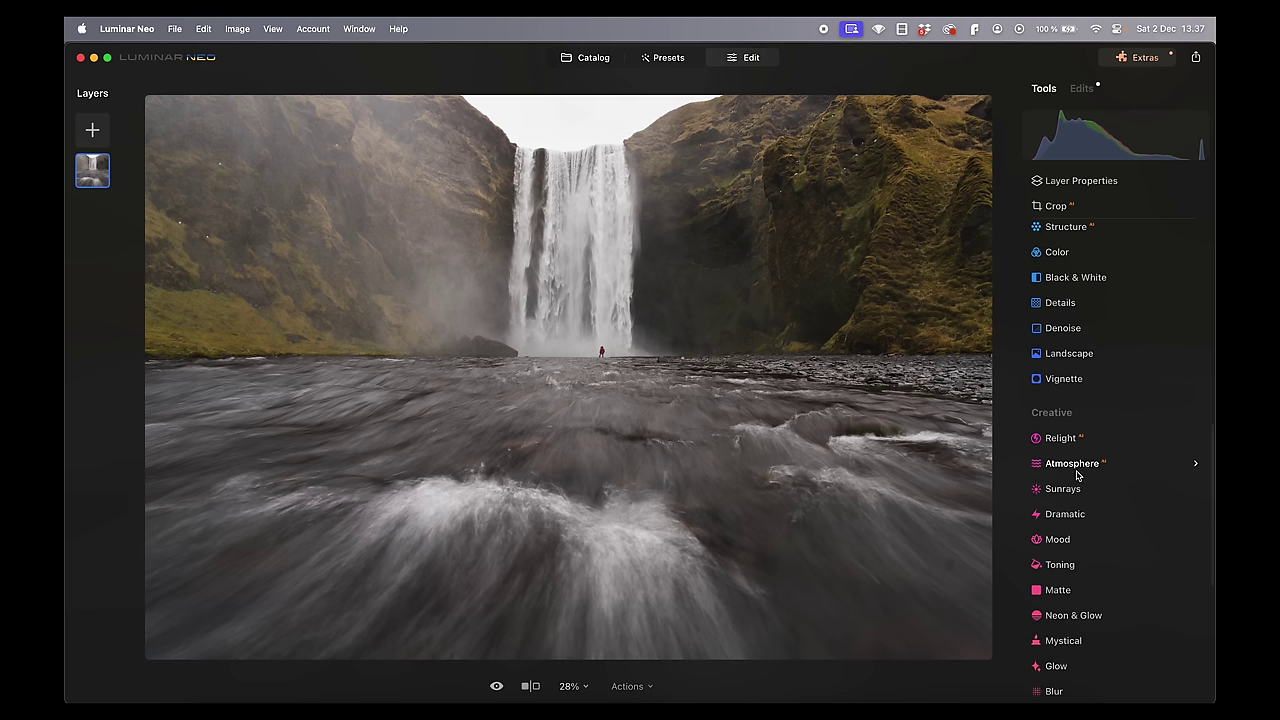
click(1073, 643)
drag(1049, 341, 1095, 346)
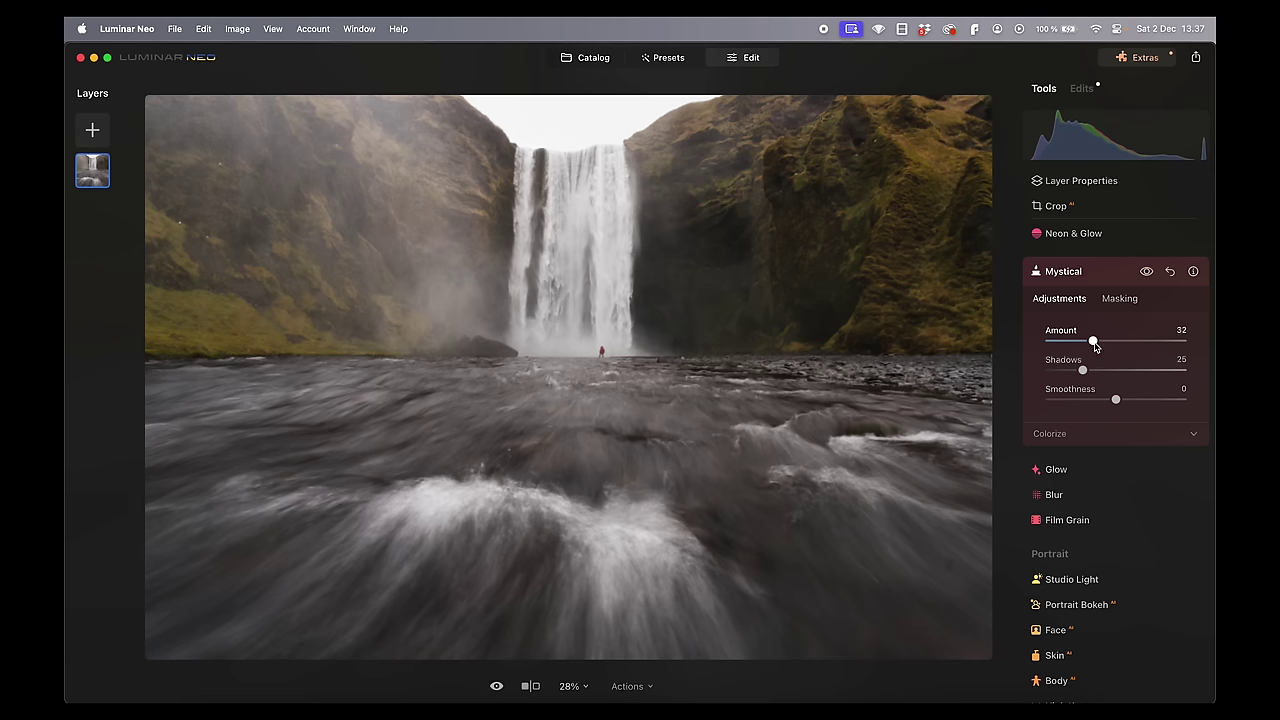
Set the Mystical effect's Amount to 44 on the waterfall image.
mouse_move(1109, 345)
mouse_down()
mouse_move(1120, 345)
mouse_move(1108, 341)
mouse_up()
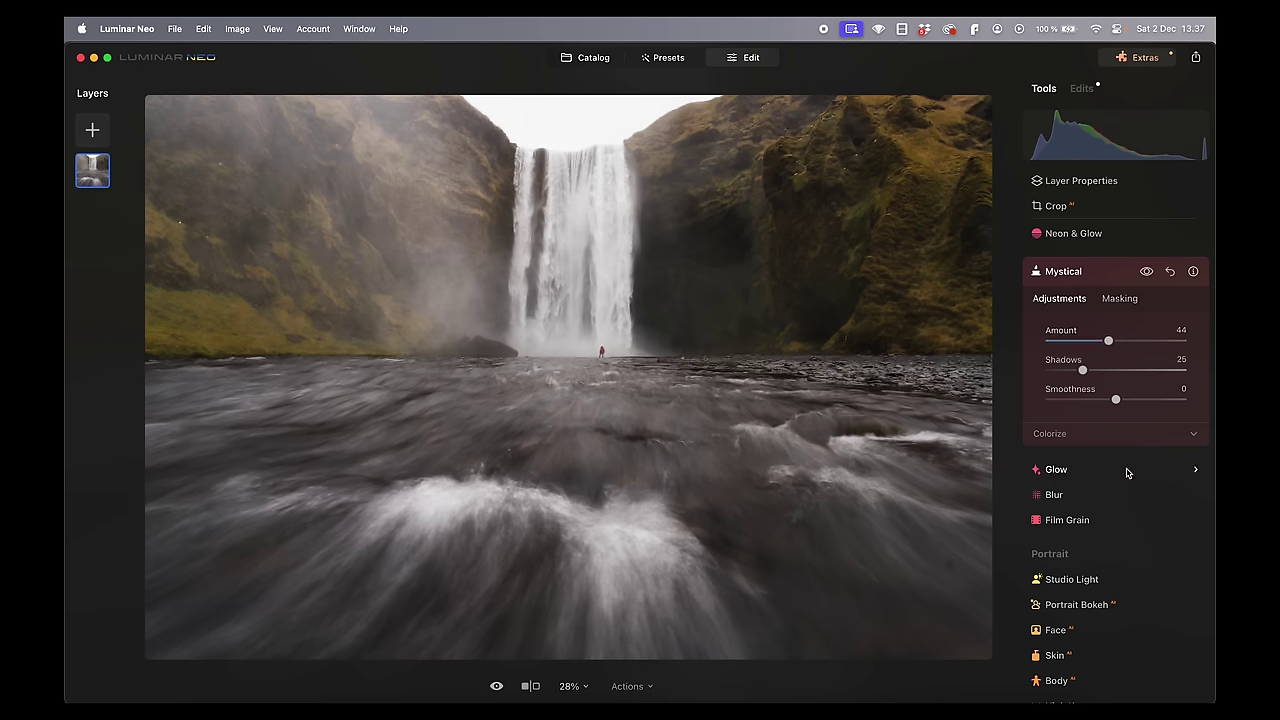
scroll(1143, 525, up, 5)
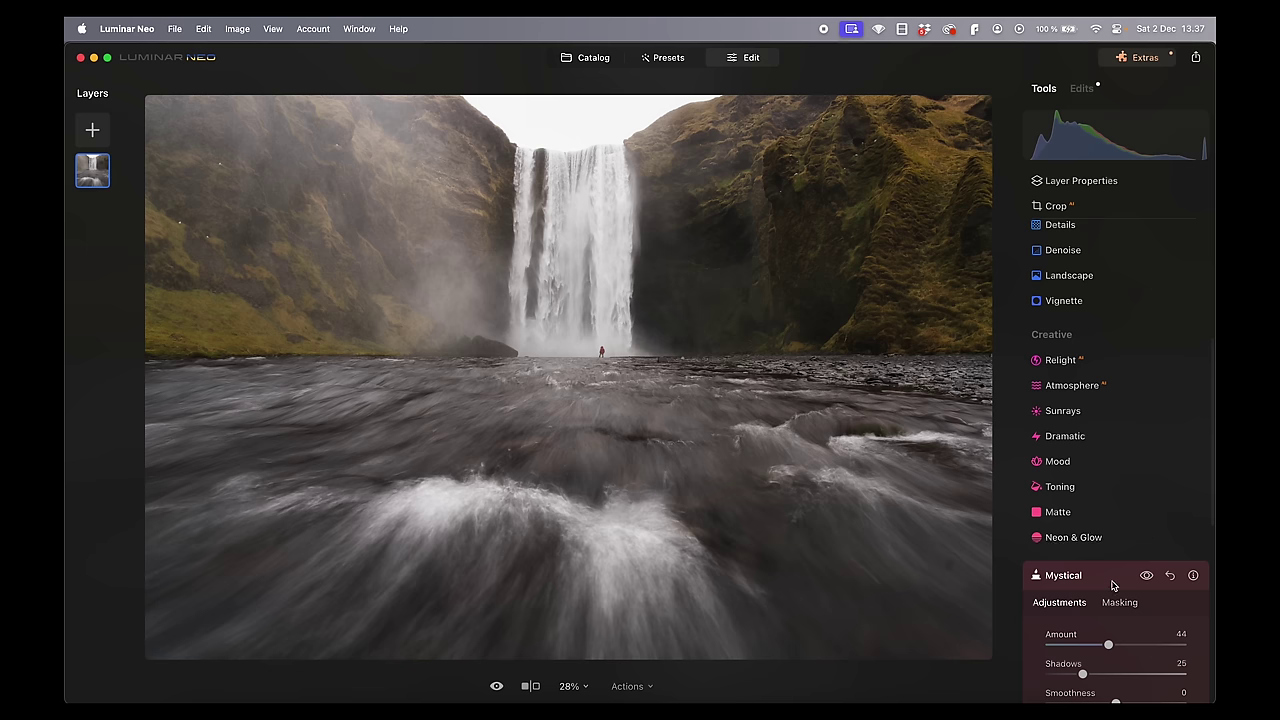
scroll(1094, 486, up, 4)
click(1068, 323)
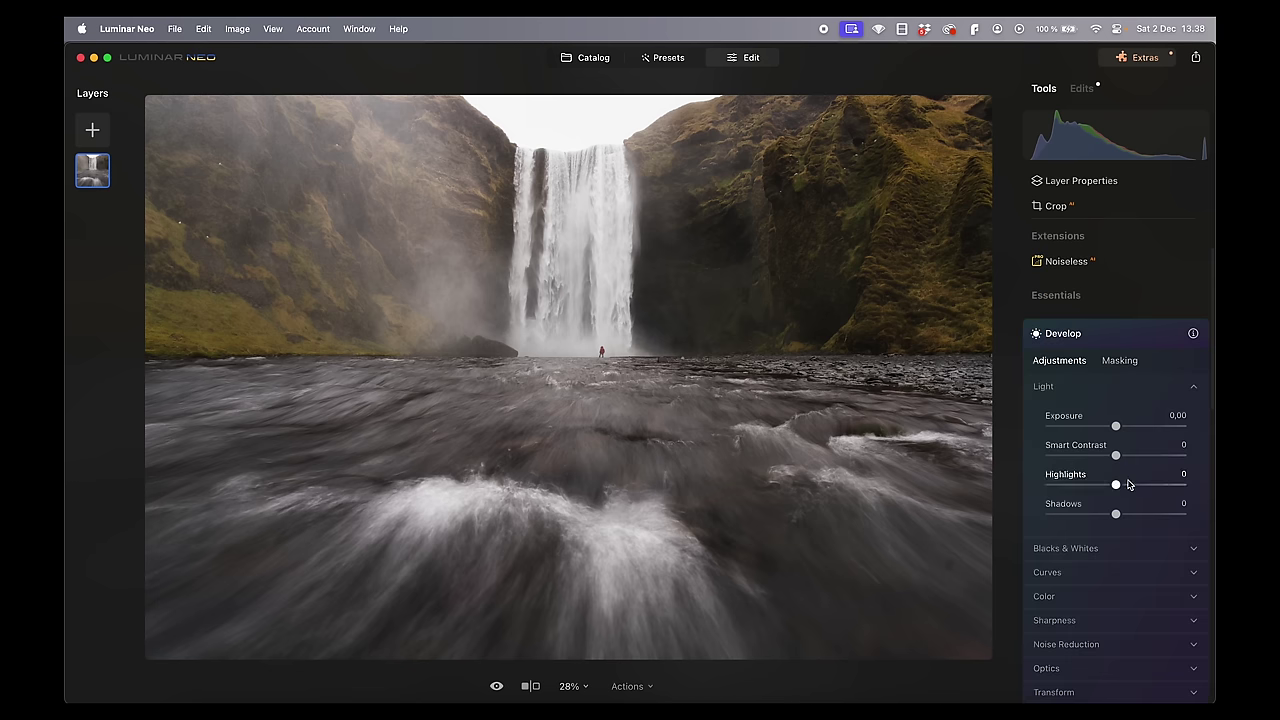
Reopen the existing Develop edit and fine-tune its Smart Contrast to 29.
click(1081, 89)
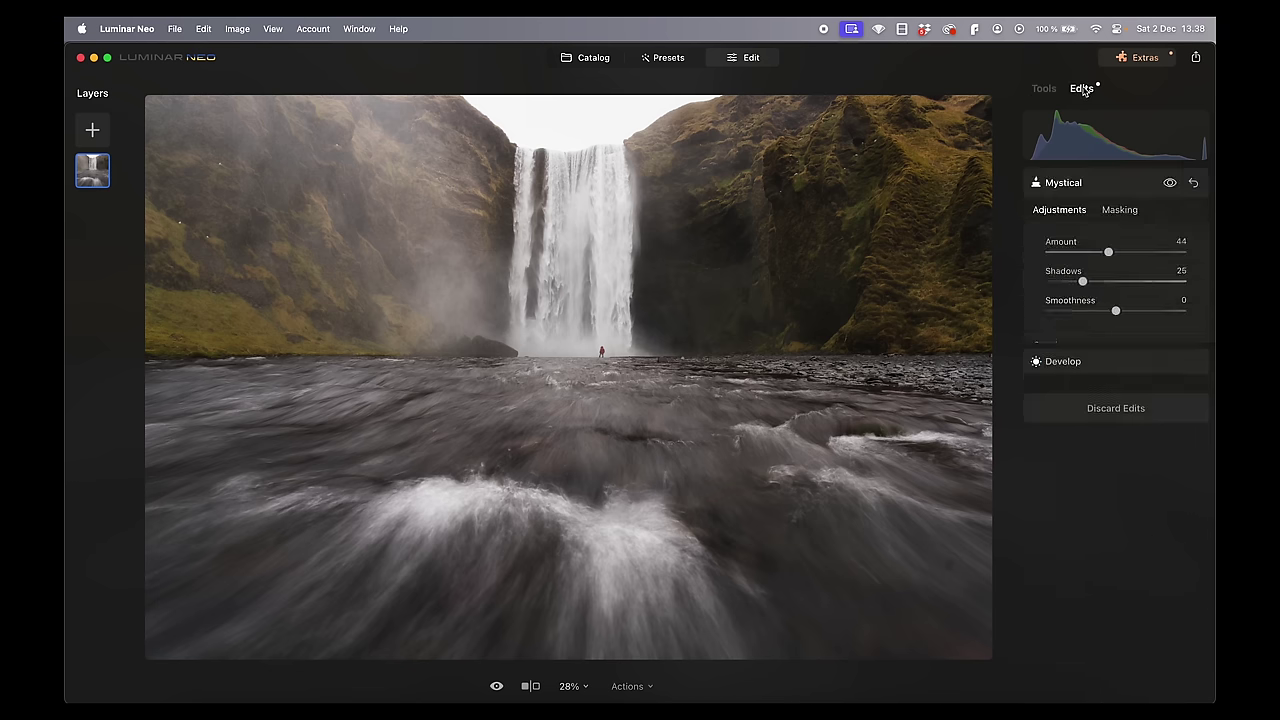
click(1040, 89)
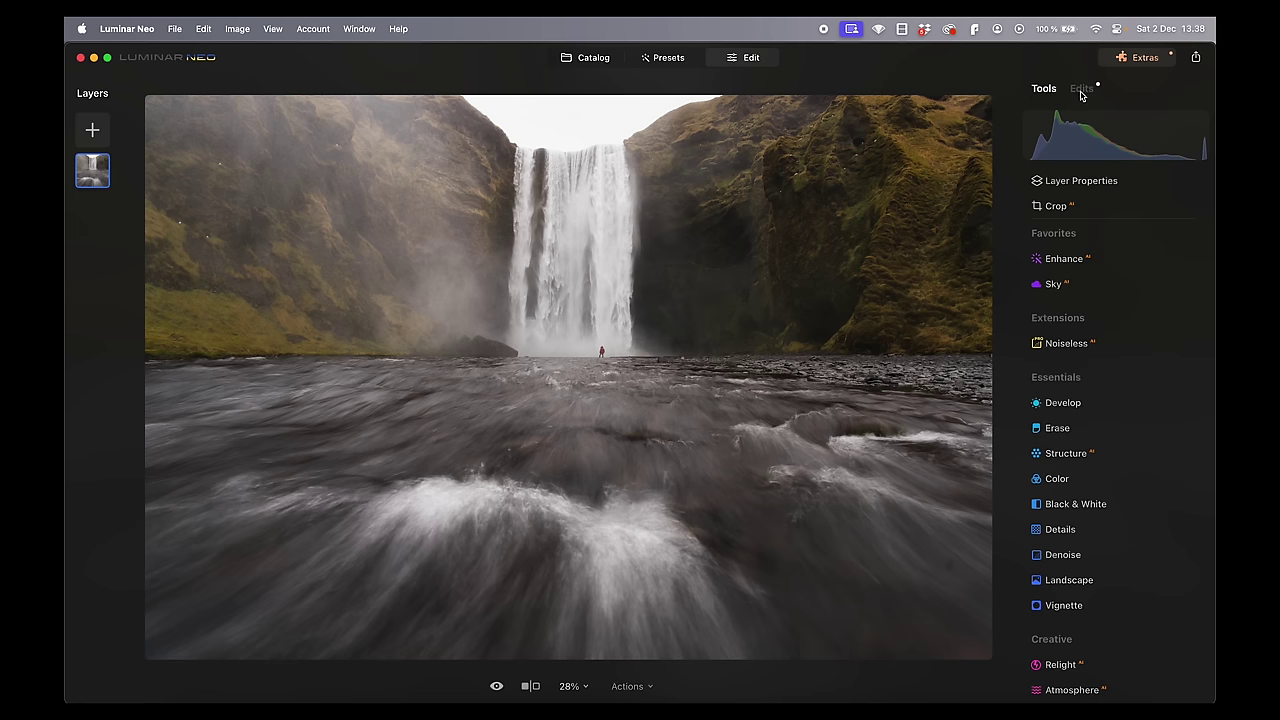
click(1080, 90)
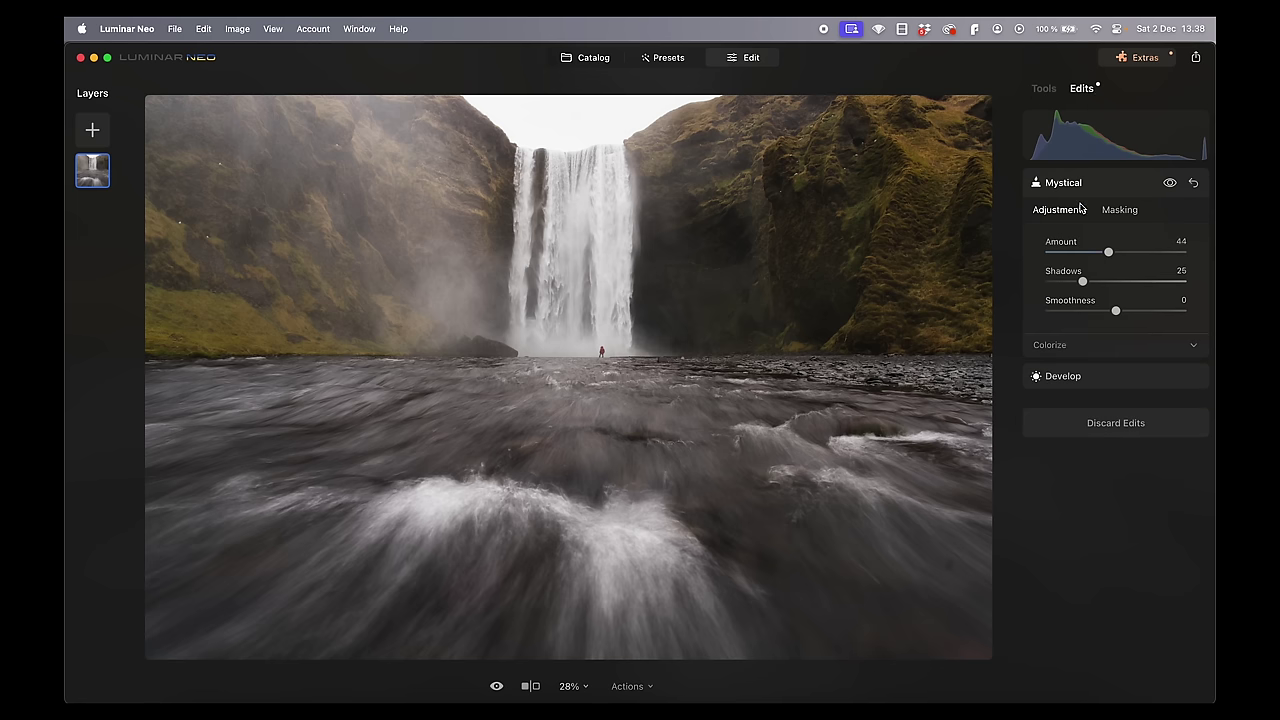
click(1068, 377)
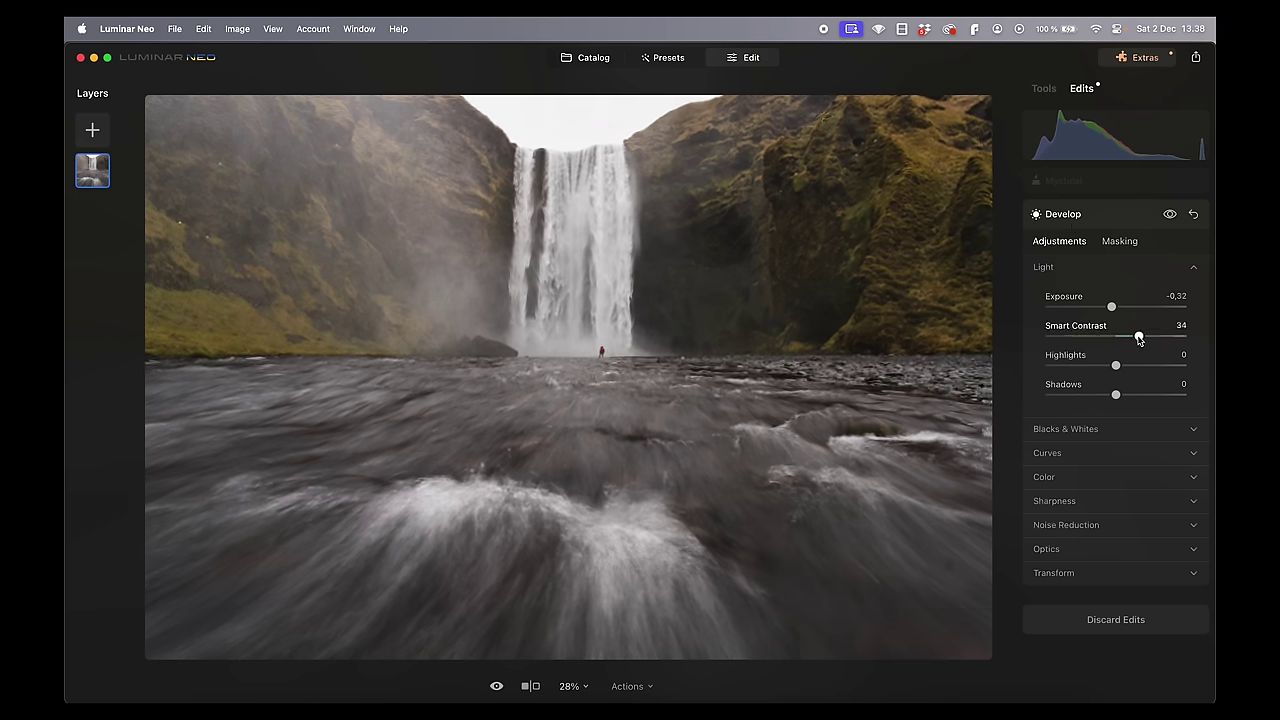
click(1080, 184)
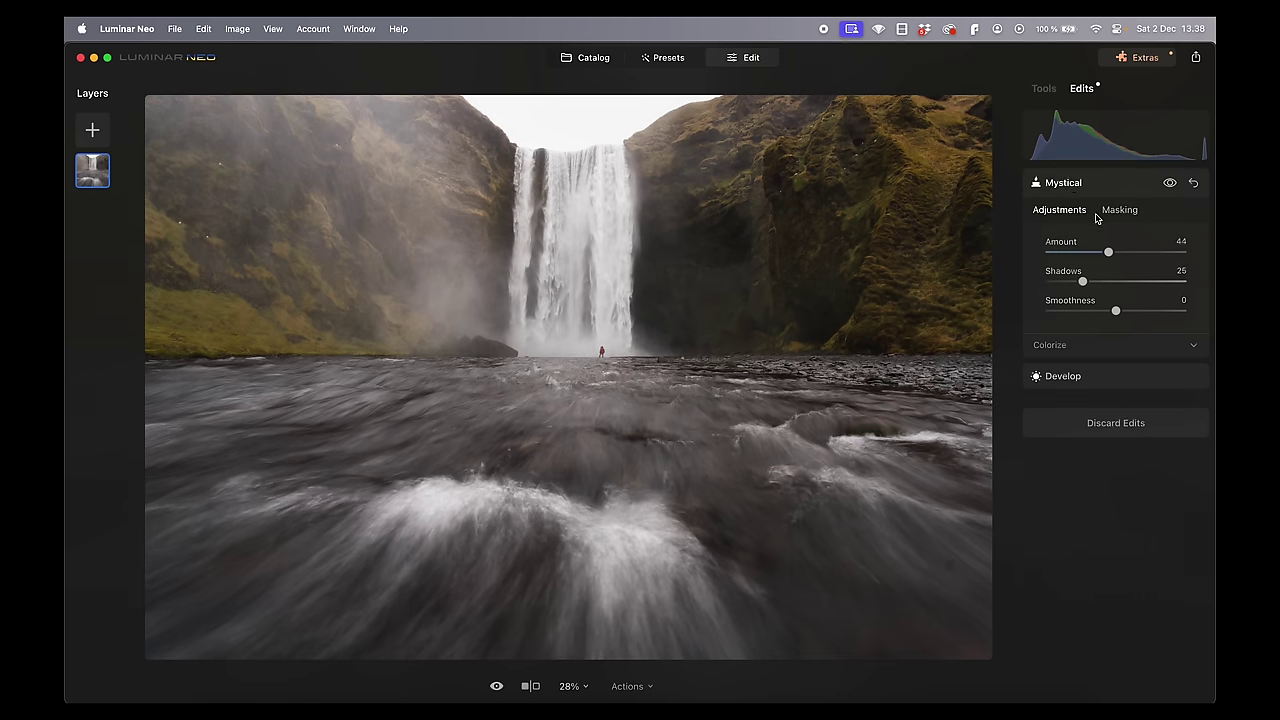
click(1045, 90)
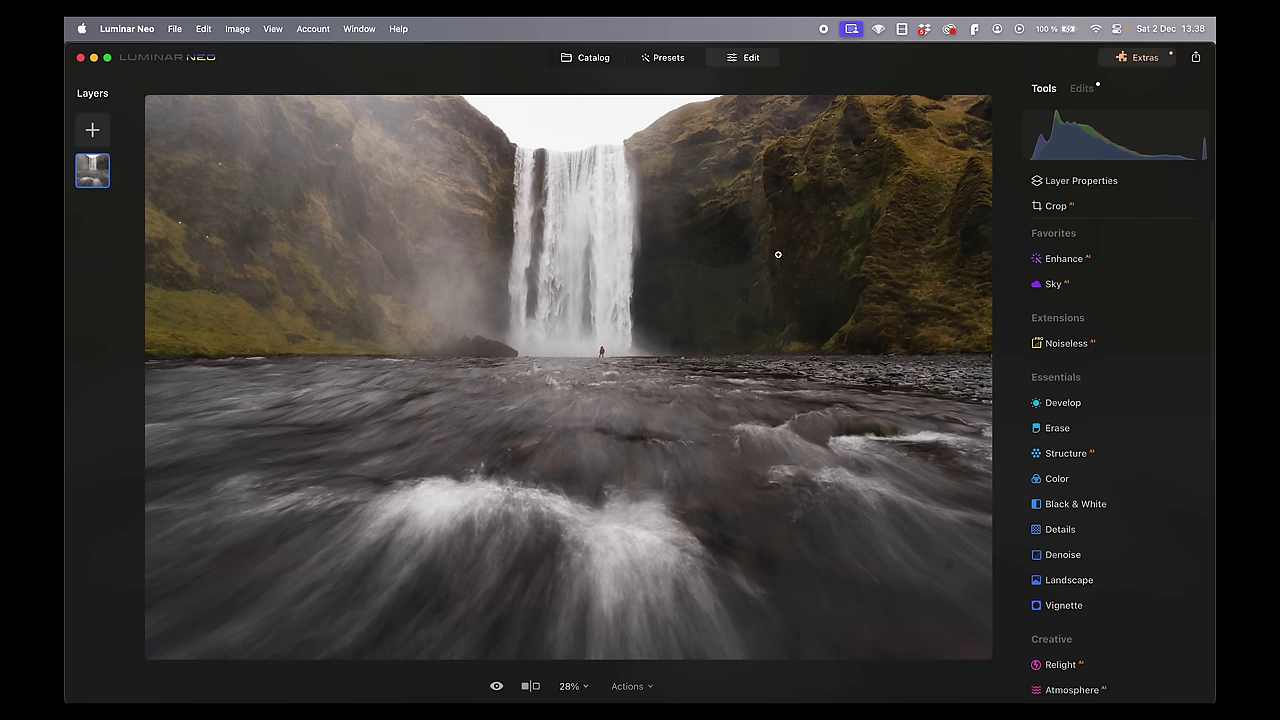
Start a second Develop adjustment on the image and set its Shadows to 72.
scroll(1117, 534, down, 1)
scroll(1117, 534, down, 5)
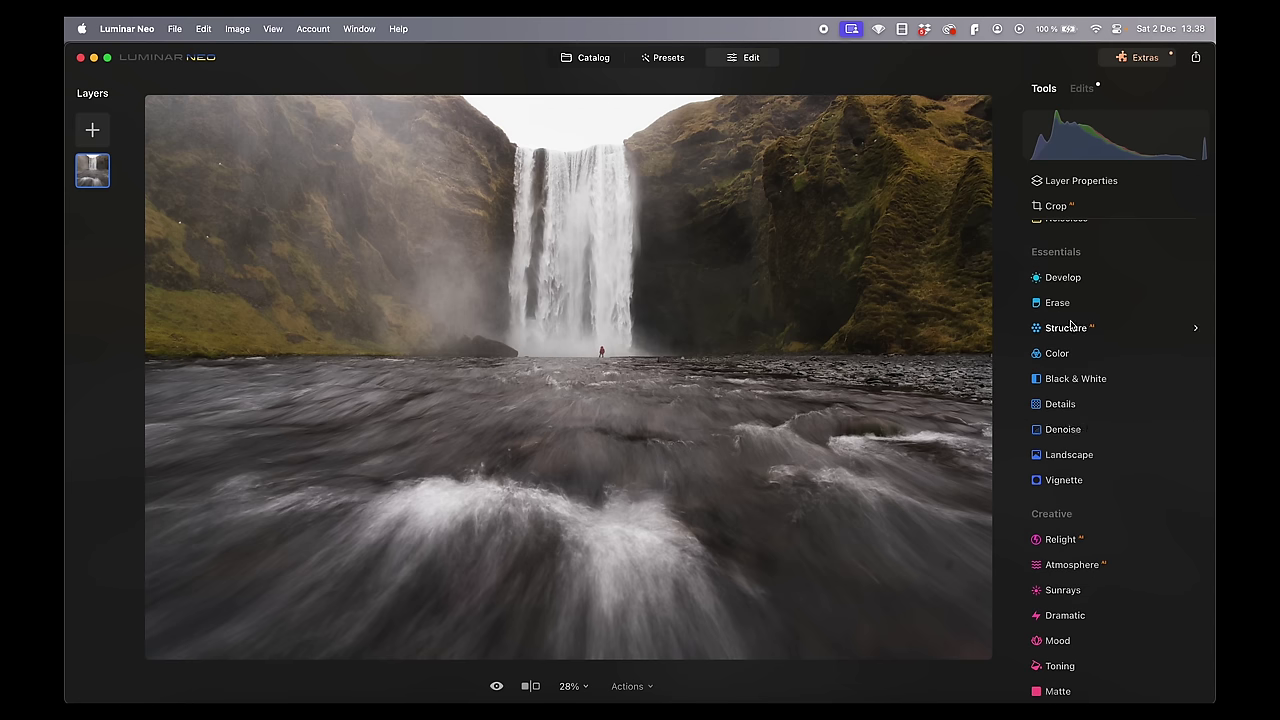
click(1079, 284)
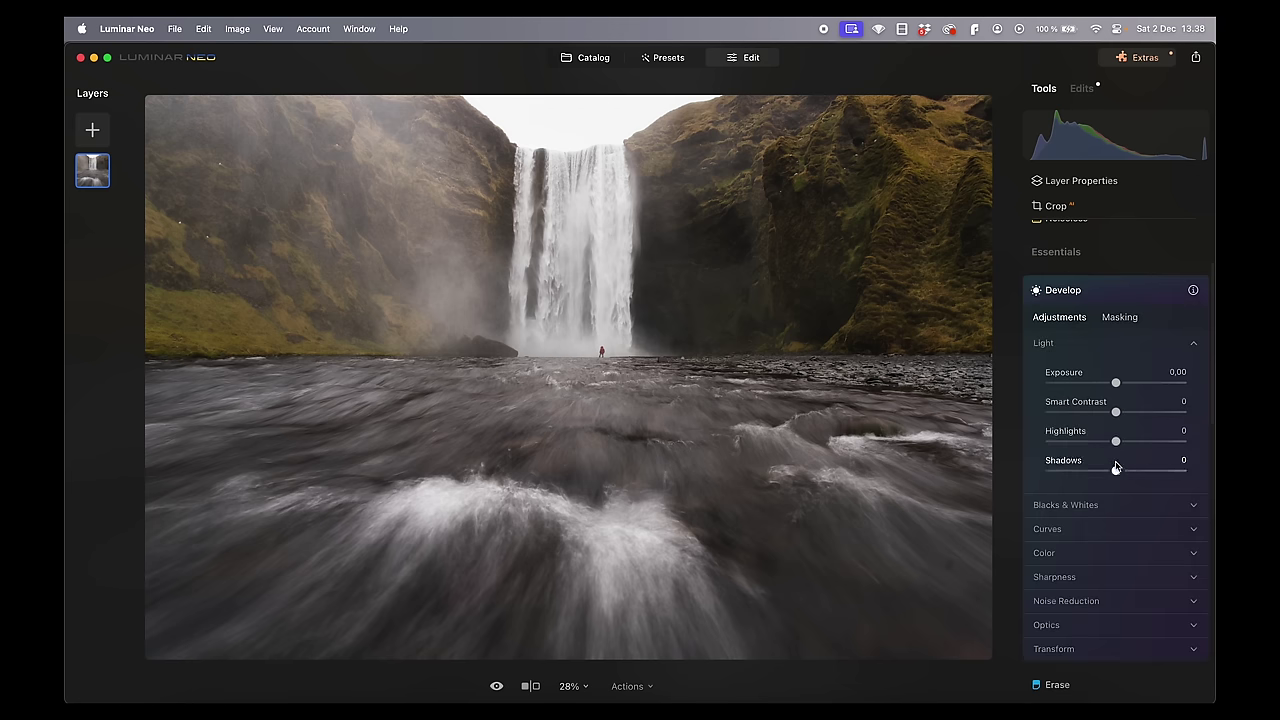
drag(1116, 470, 1164, 470)
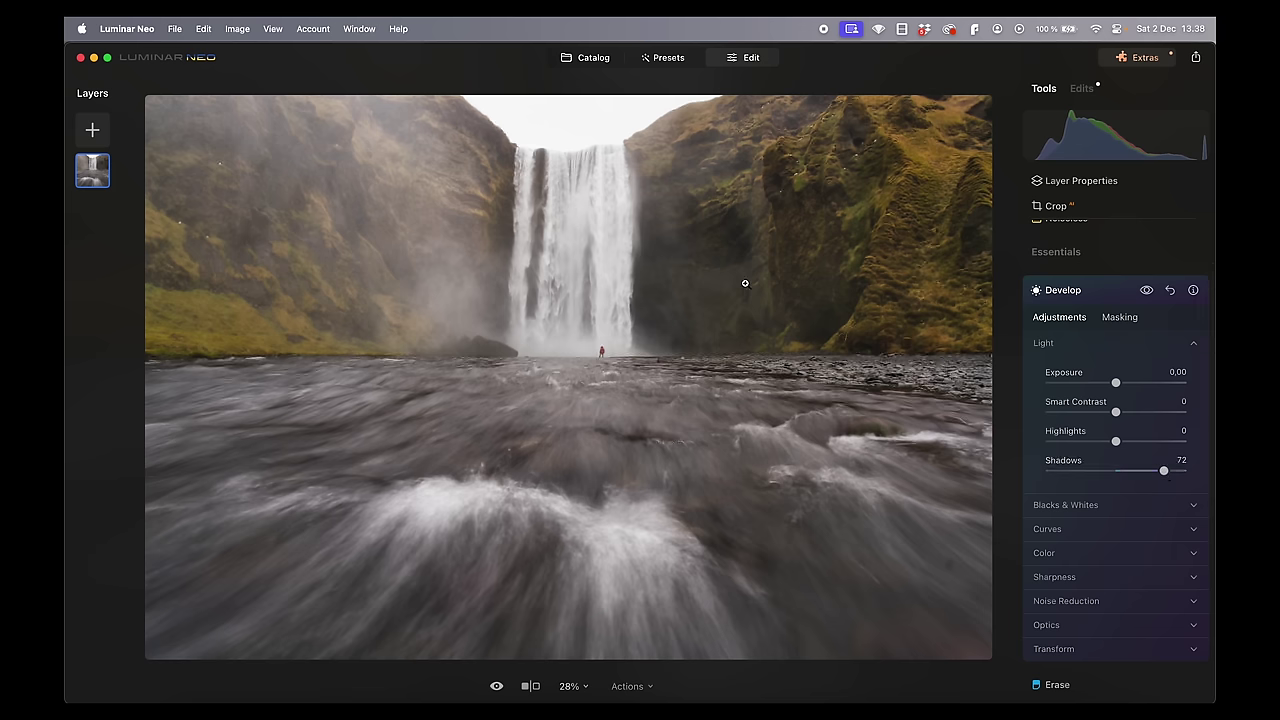
Brush a mask for the second Develop adjustment over the dark cliff right of the waterfall and set its Shadows to 78.
click(1126, 319)
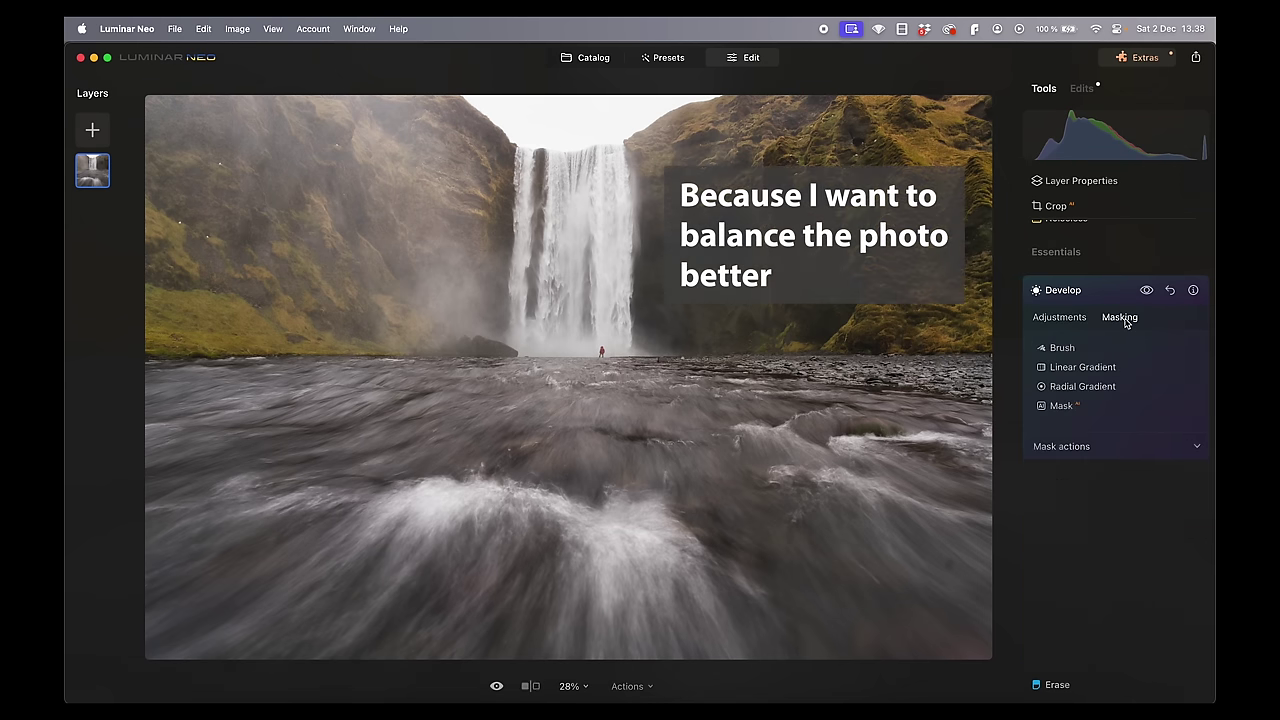
click(1062, 348)
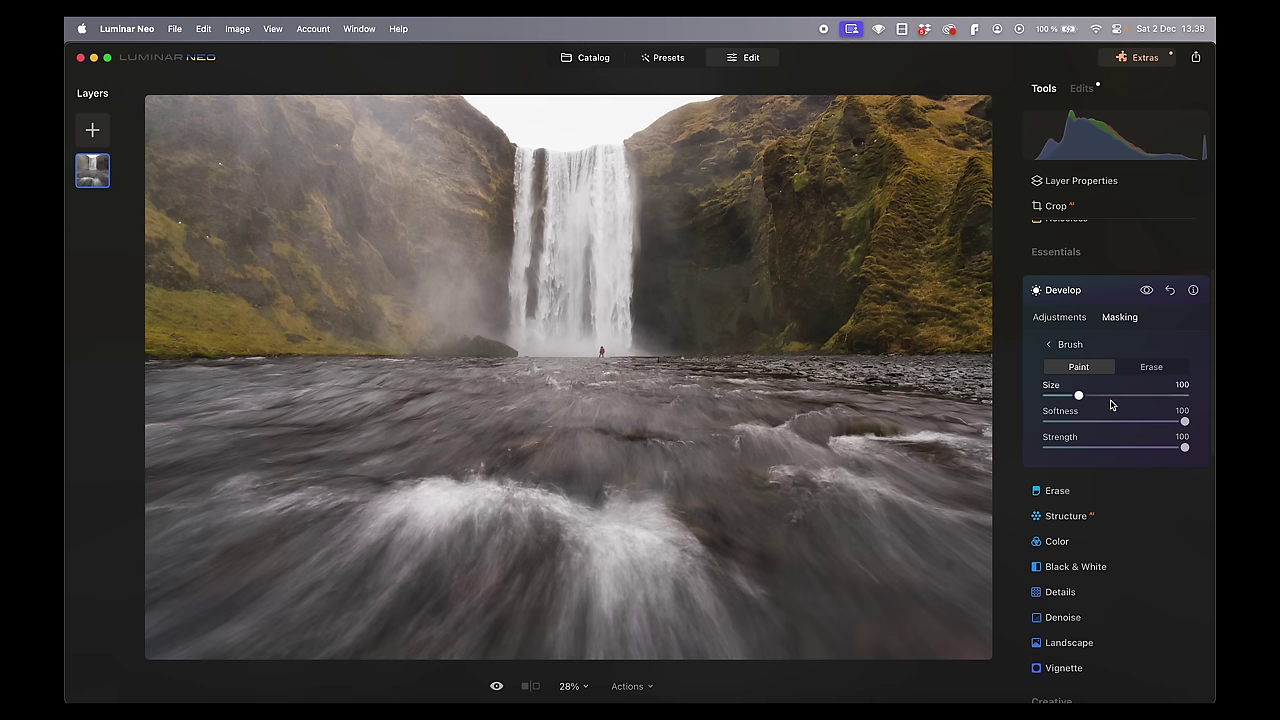
mouse_move(650, 324)
mouse_down()
mouse_move(662, 241)
mouse_move(671, 267)
mouse_move(688, 209)
mouse_move(696, 353)
mouse_move(781, 230)
mouse_move(806, 312)
mouse_move(869, 323)
mouse_move(885, 340)
mouse_move(691, 324)
mouse_move(665, 301)
mouse_move(674, 249)
mouse_up()
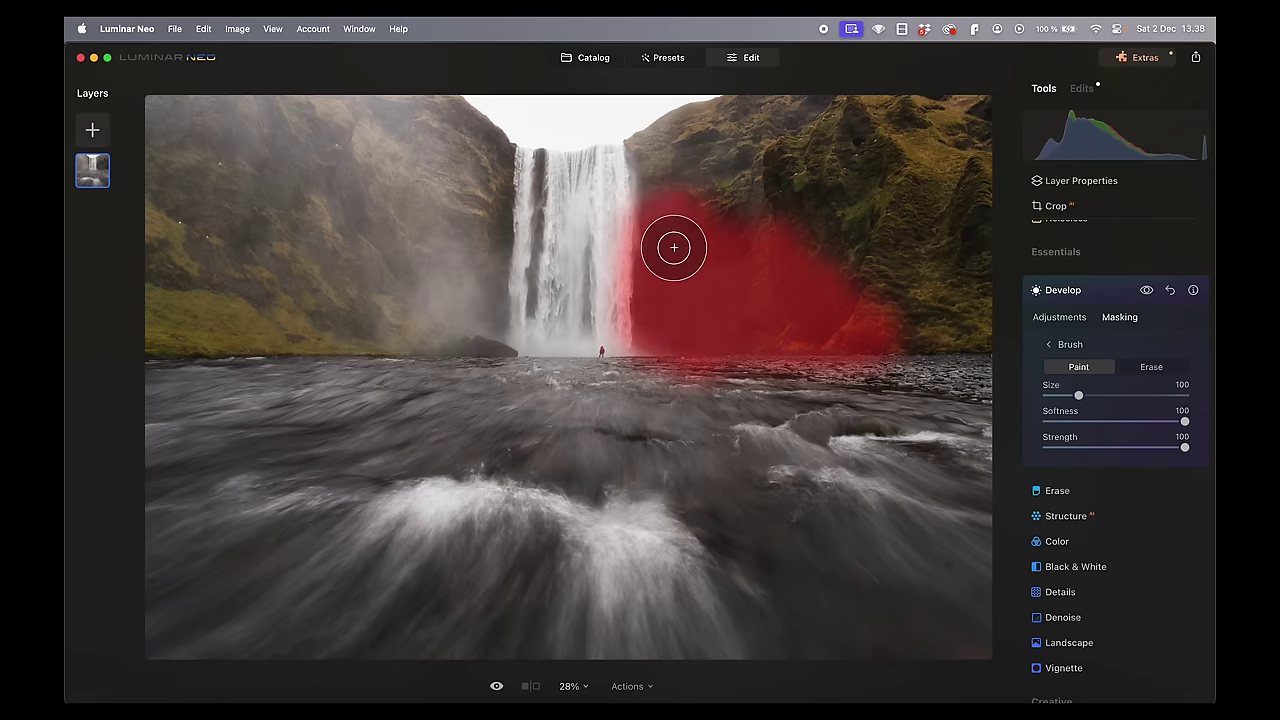
click(1060, 318)
drag(1140, 470, 1169, 472)
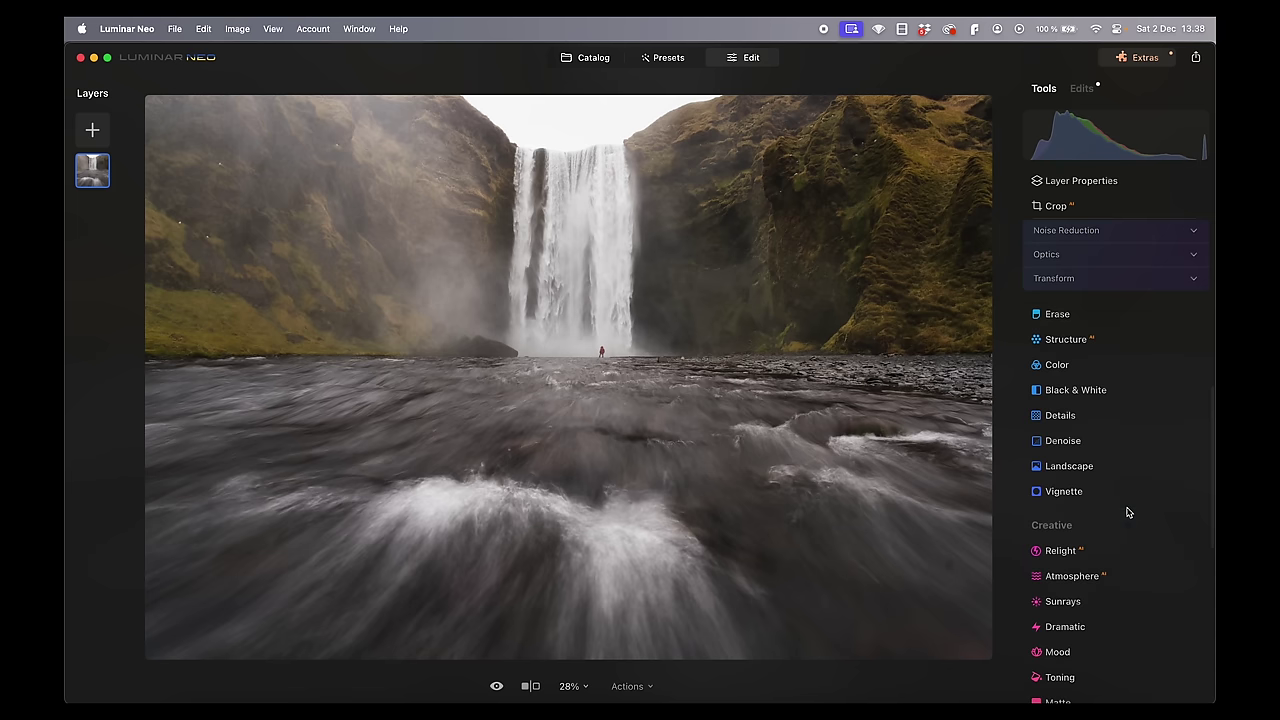
Add an Atmosphere effect in Fog mode with an Amount of 32.
scroll(1103, 495, down, 4)
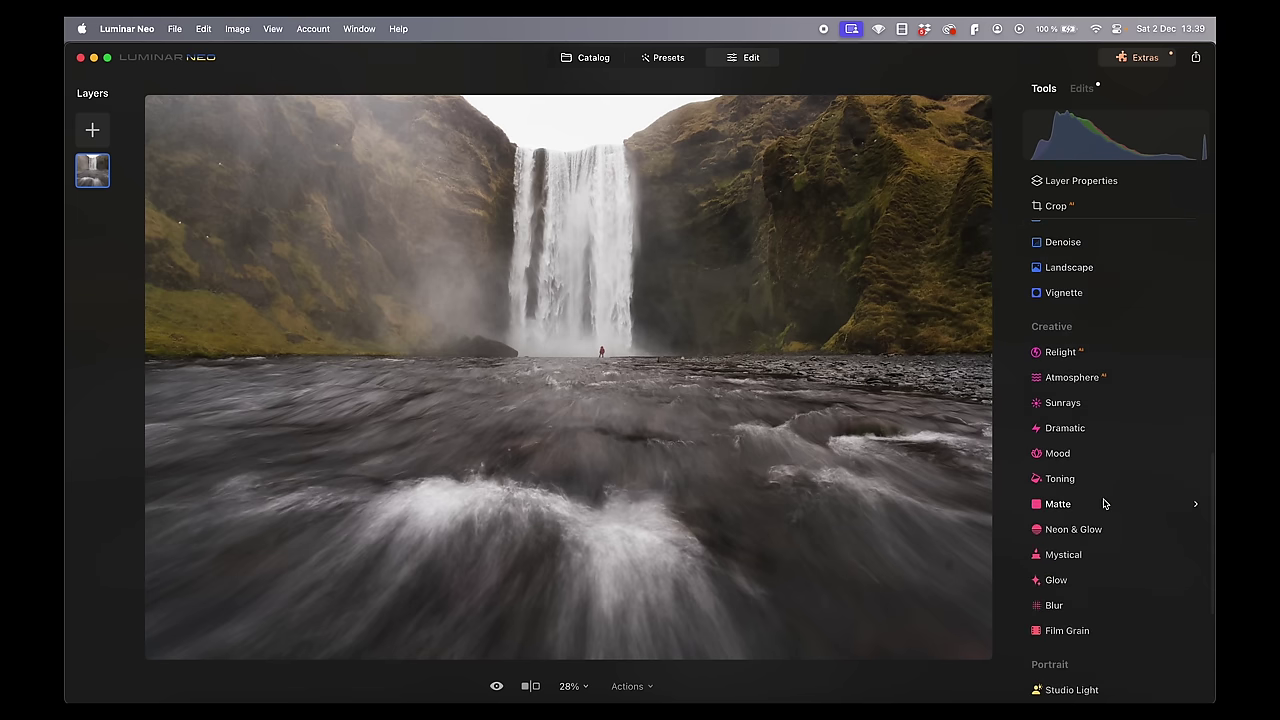
click(1080, 380)
drag(1050, 327, 1102, 331)
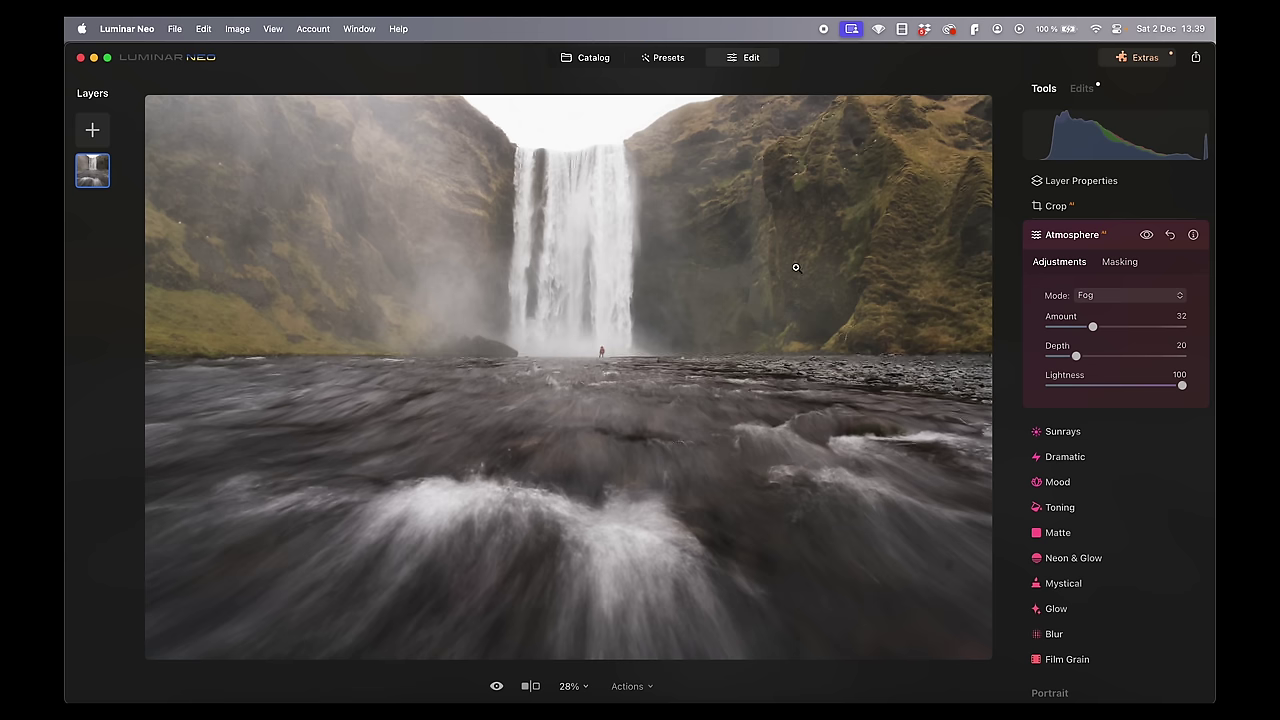
Paint a brush mask that limits the fog to the dark cliff and shoreline right of the waterfall.
click(1119, 262)
click(1060, 289)
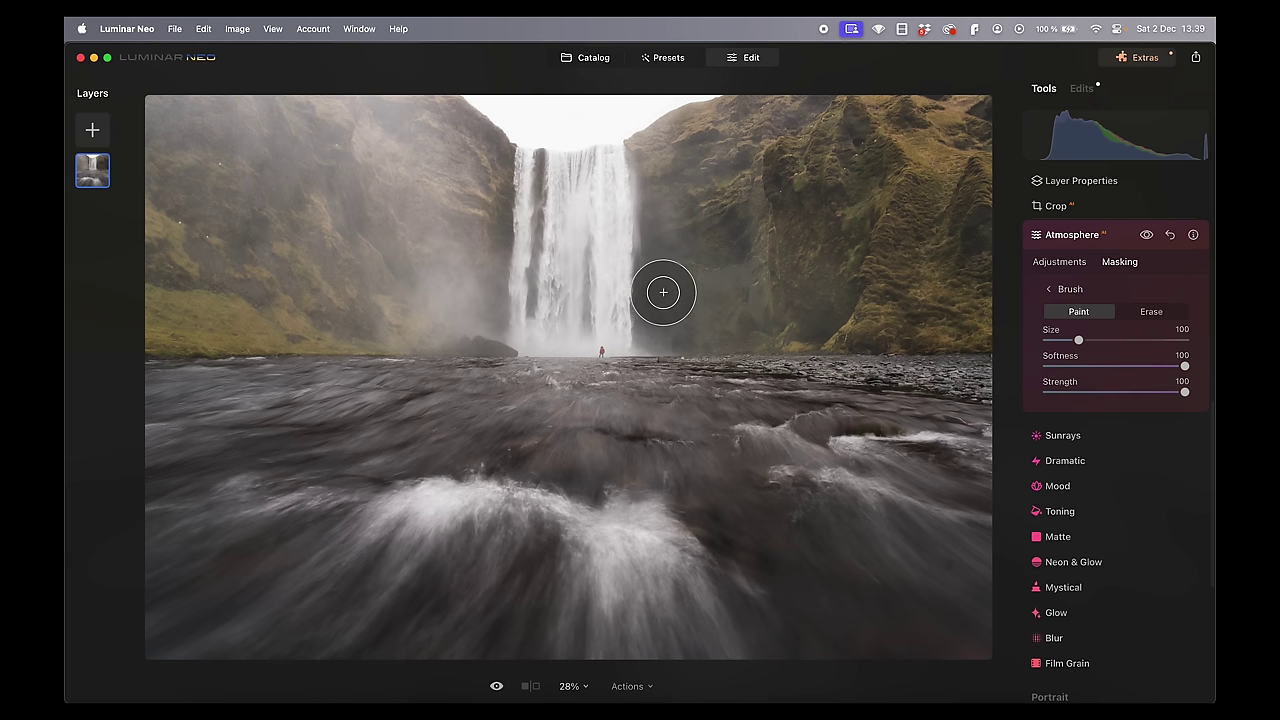
mouse_move(660, 191)
mouse_down()
mouse_move(661, 341)
mouse_move(697, 217)
mouse_move(827, 331)
mouse_move(922, 350)
mouse_up()
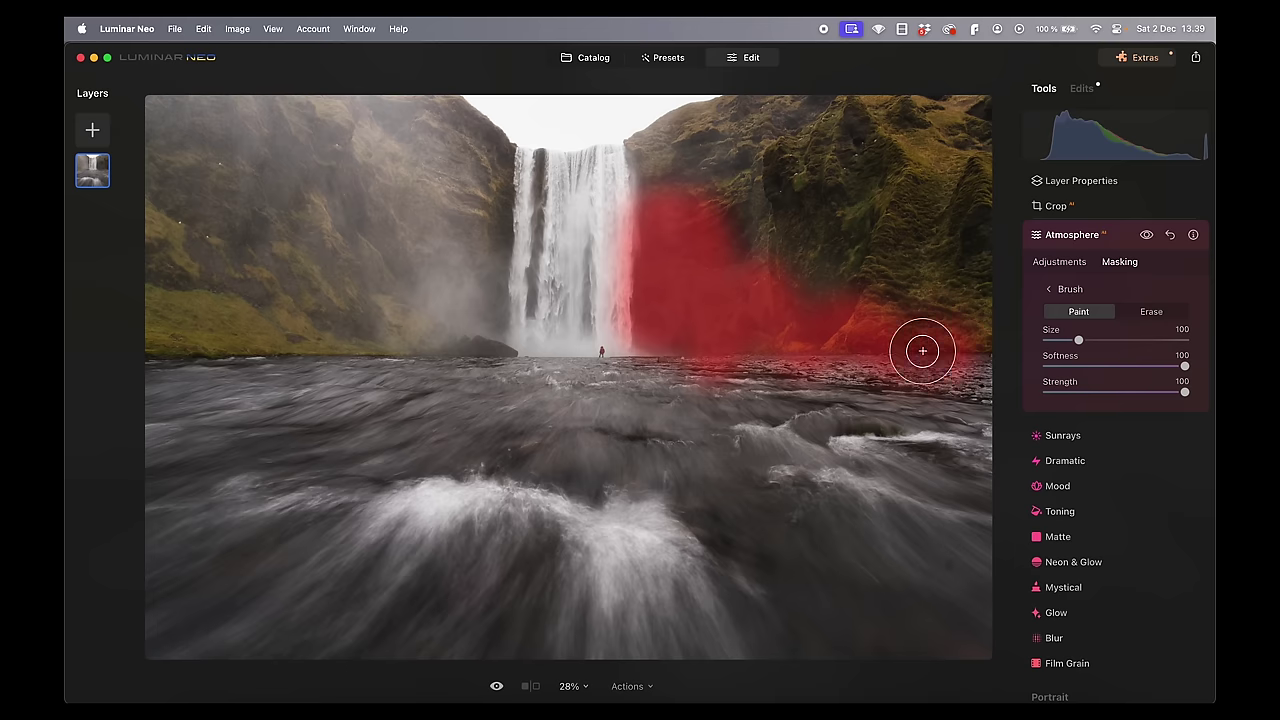
mouse_move(783, 291)
mouse_down()
mouse_move(758, 264)
mouse_move(700, 245)
mouse_up()
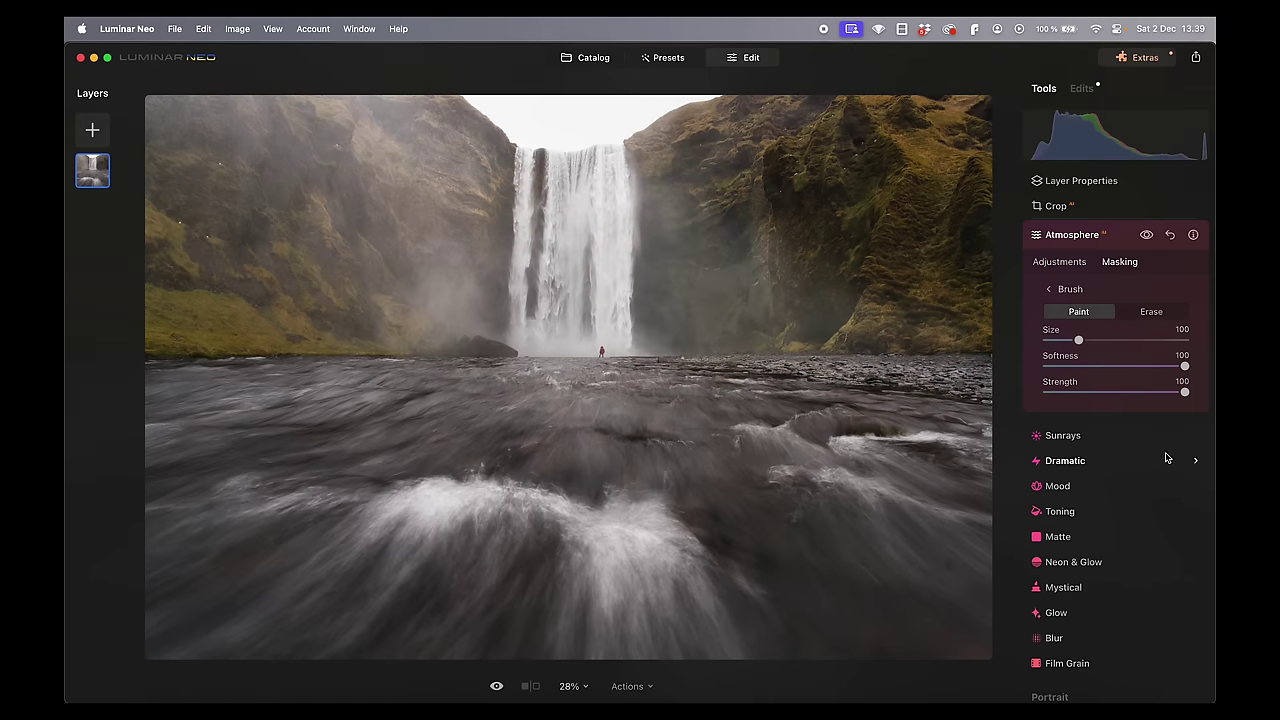
Try Orton Effect Soft for the Glow, and settle on the Orton Effect type with an Amount of 26.
scroll(1106, 514, down, 5)
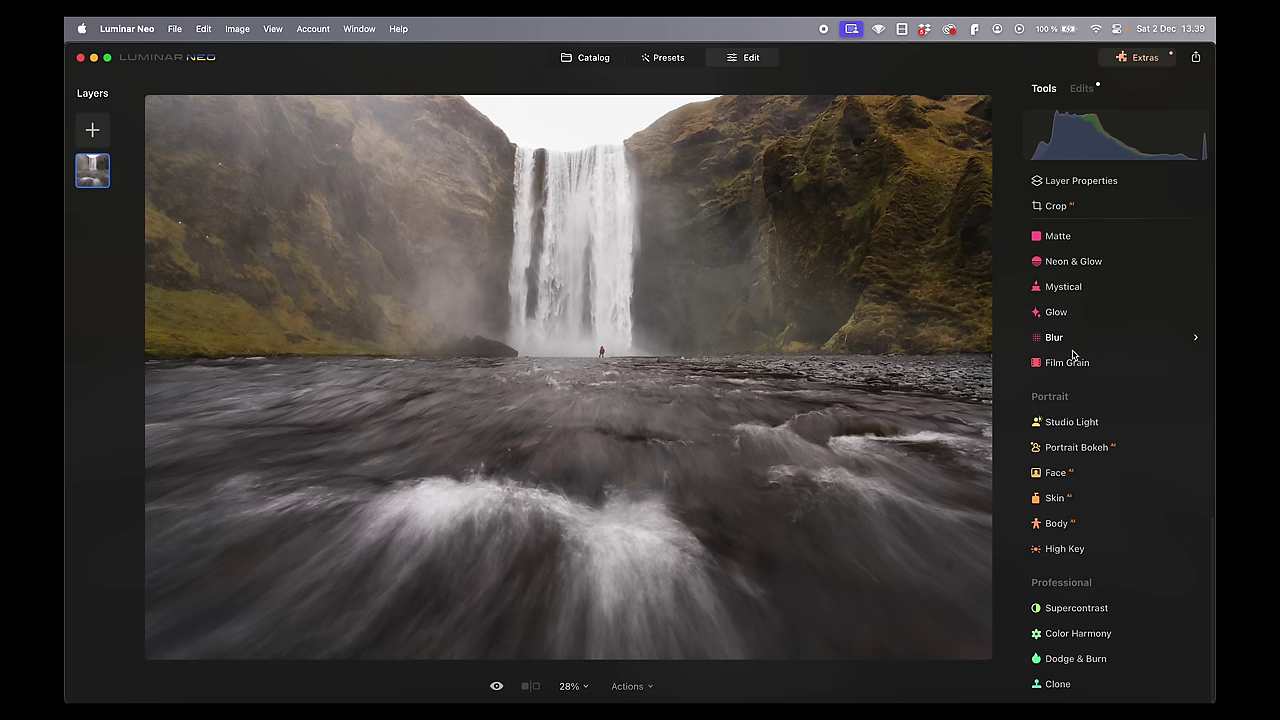
click(1058, 313)
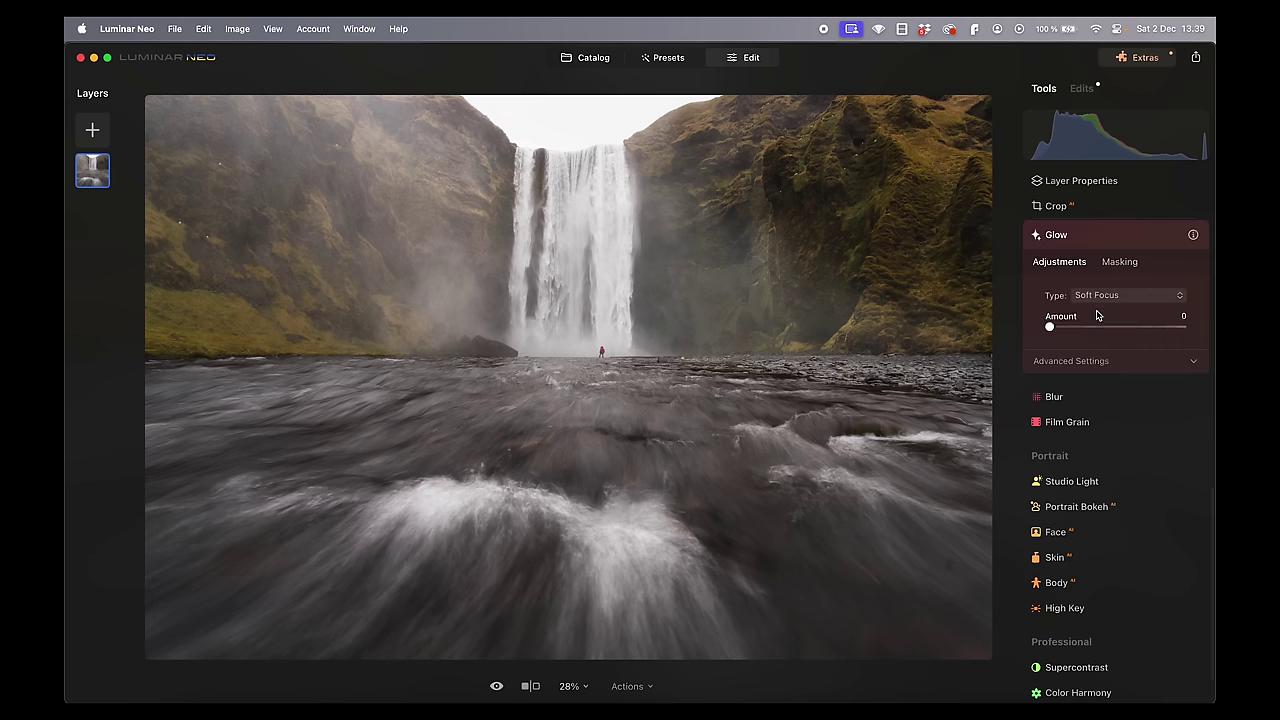
click(1145, 299)
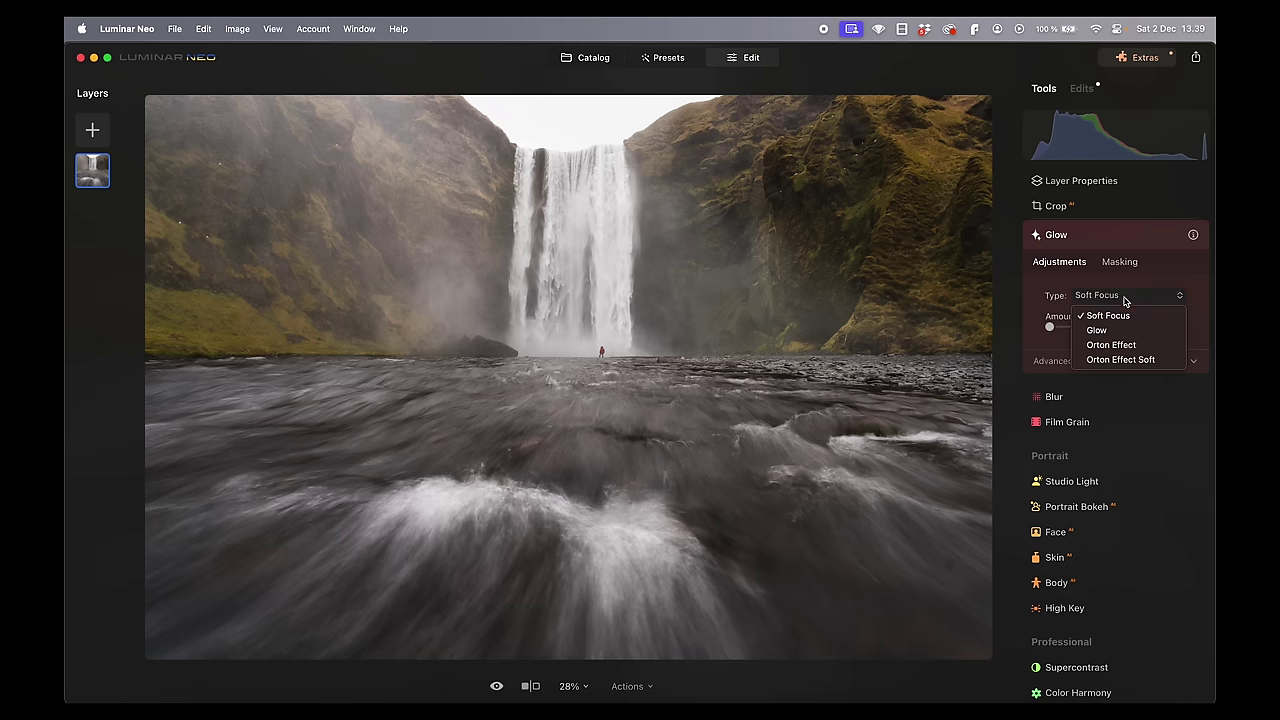
click(1112, 360)
drag(1049, 327, 1076, 330)
click(1100, 297)
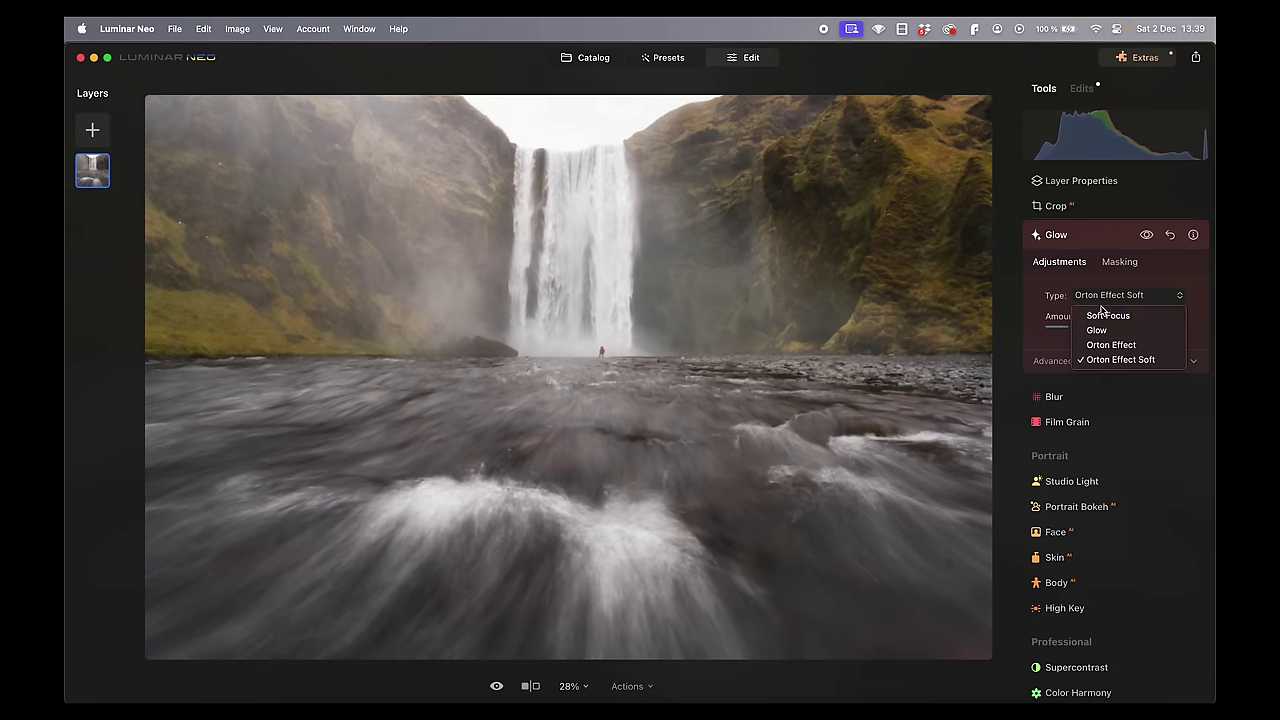
click(1088, 355)
drag(1074, 328, 1085, 331)
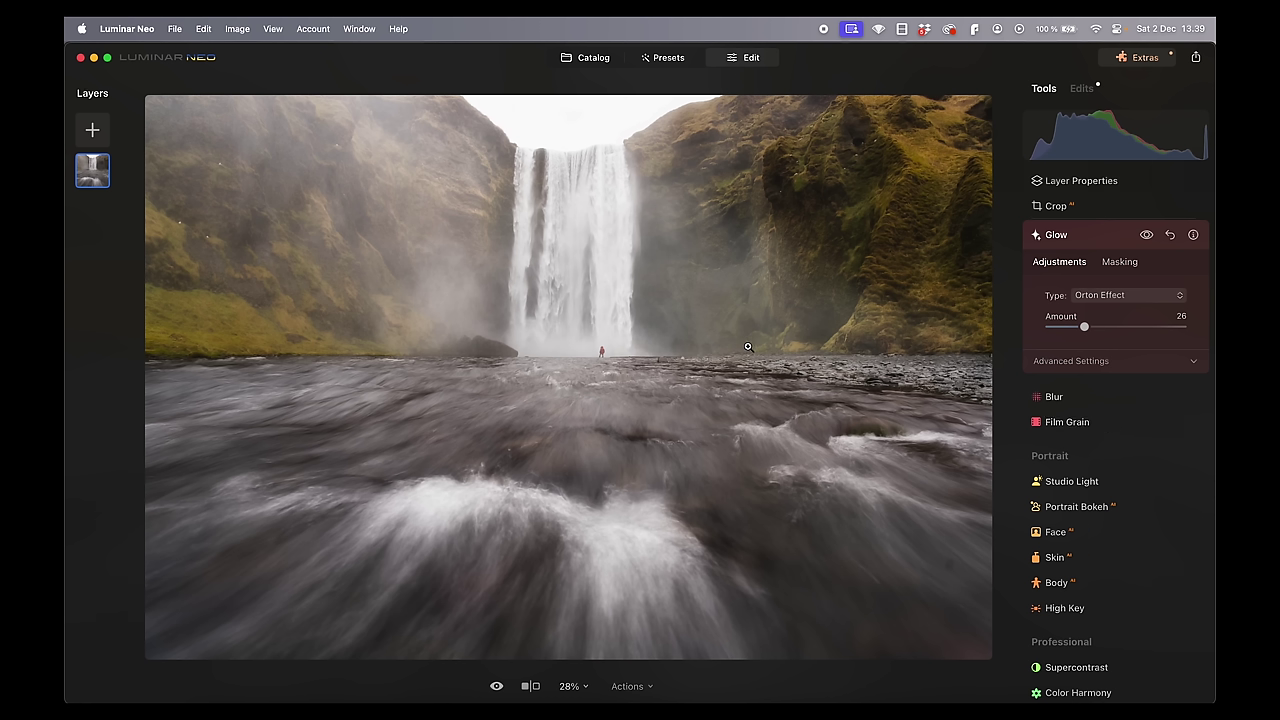
Reopen the first Develop edit below Mystical and set its Exposure to -0.54.
scroll(1043, 238, up, 5)
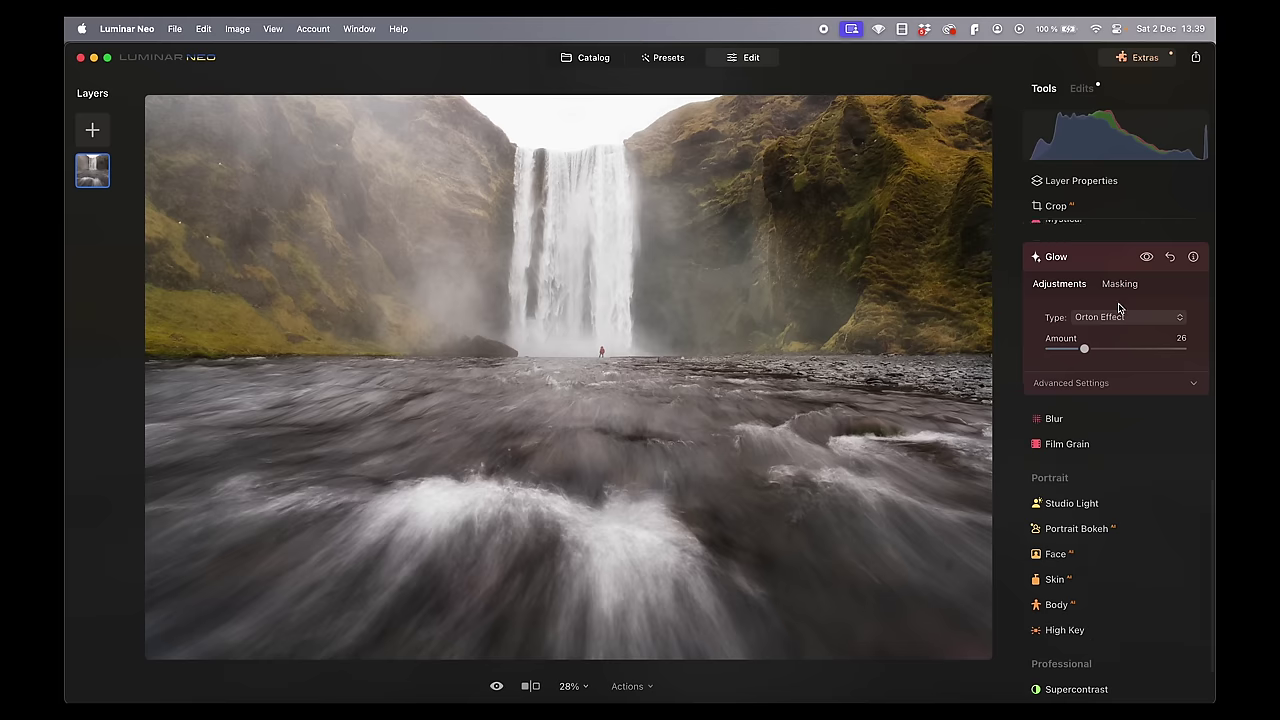
click(1078, 89)
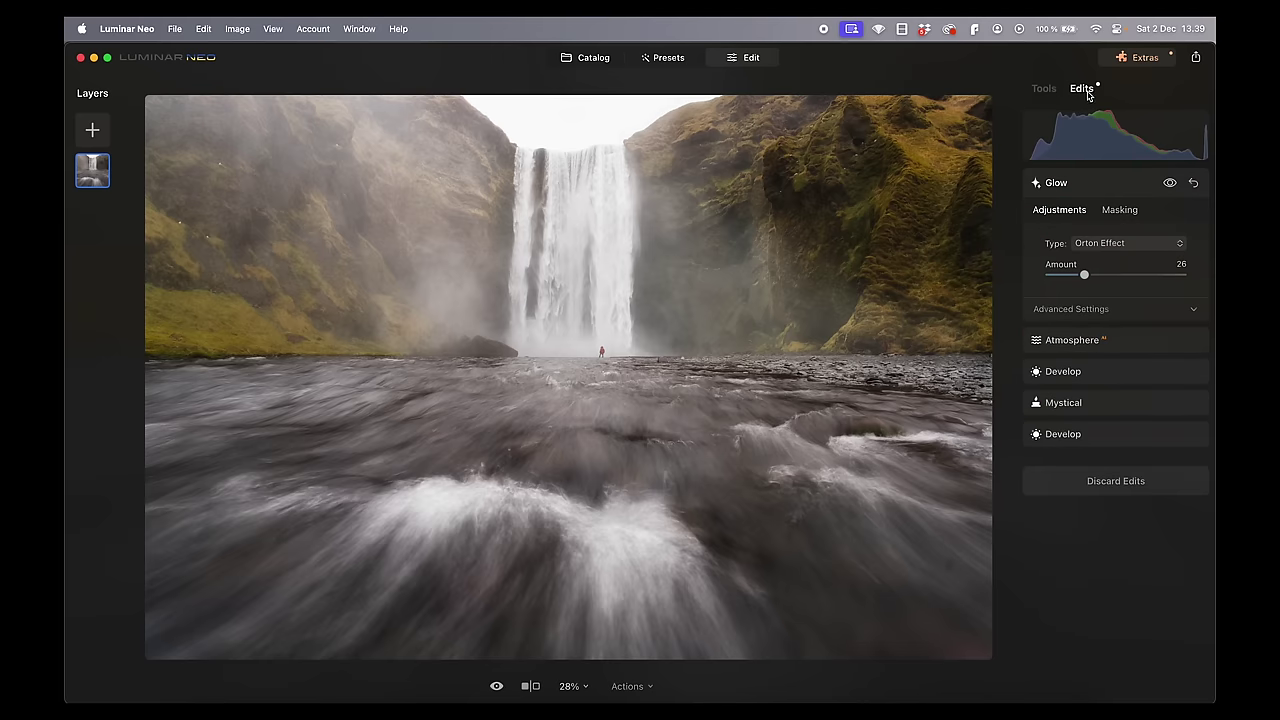
click(1088, 434)
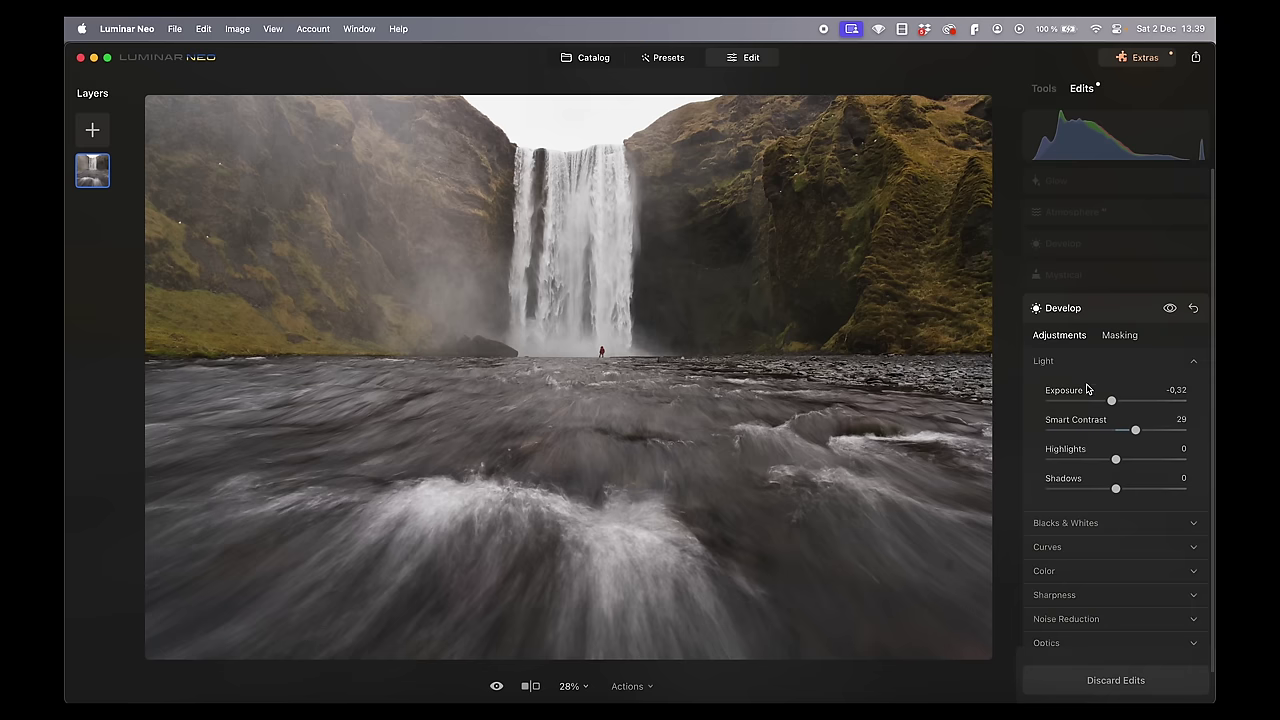
drag(1111, 401, 1108, 401)
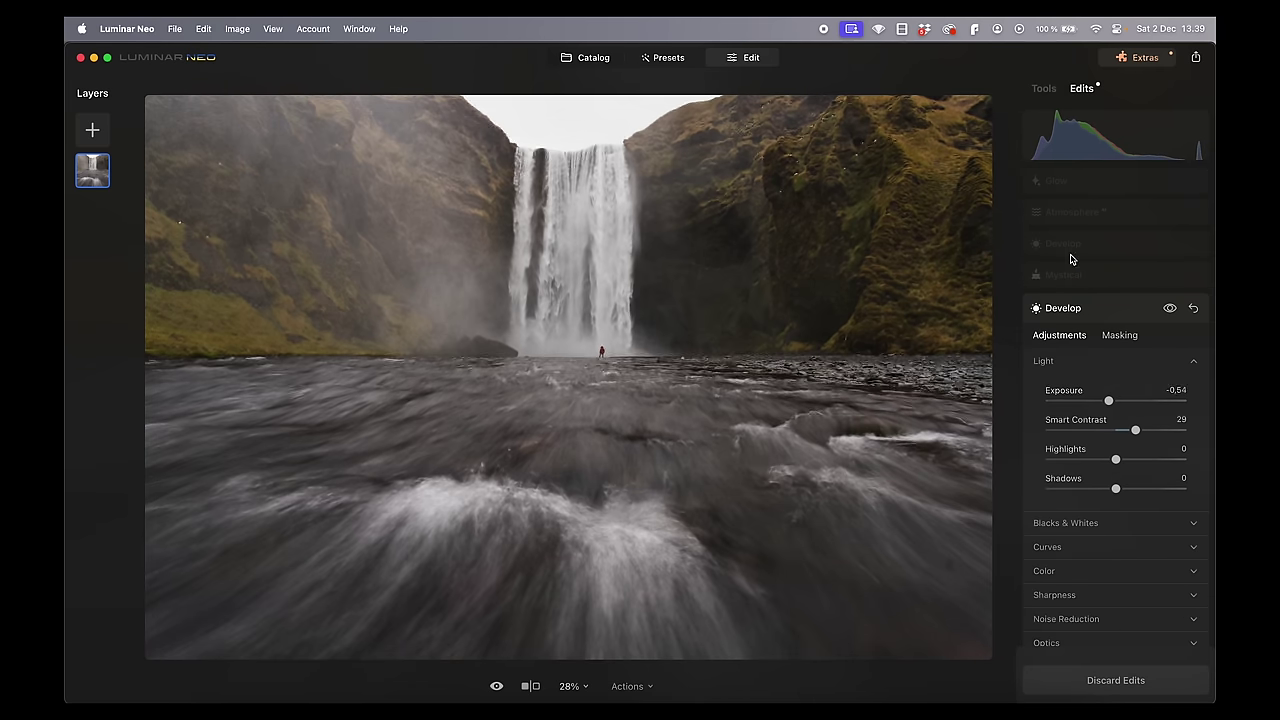
click(1052, 181)
click(1040, 88)
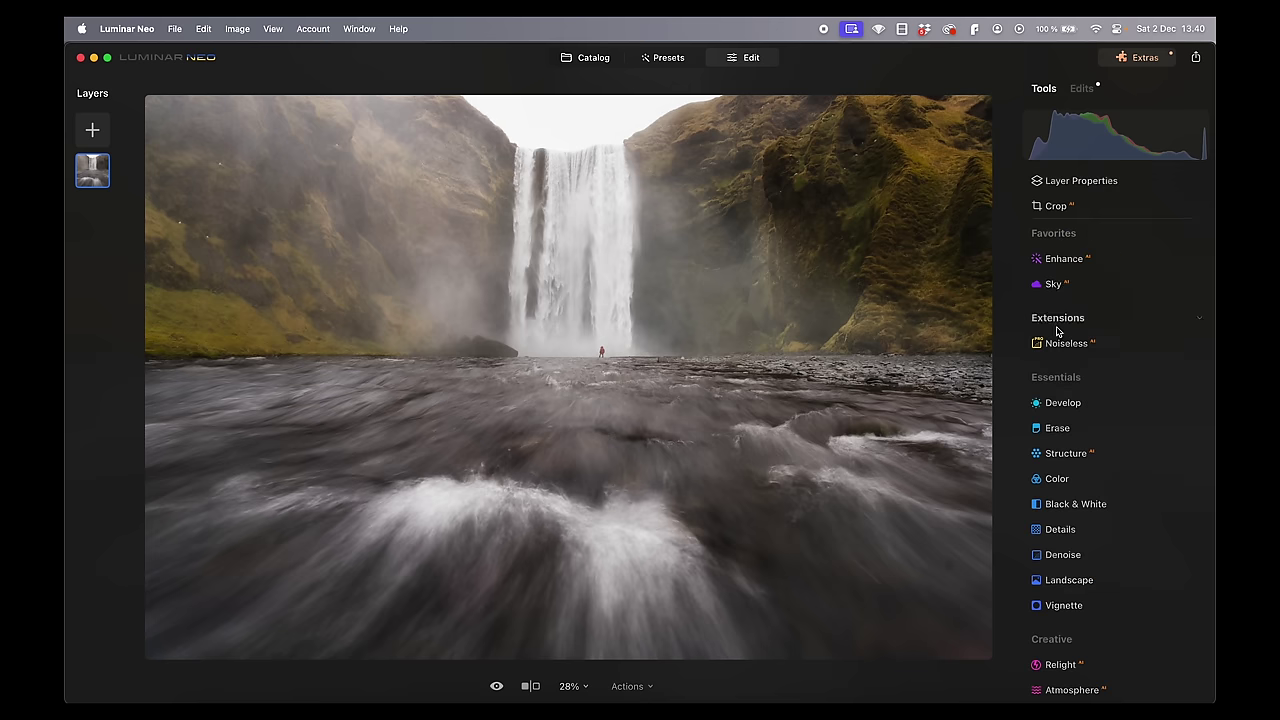
Reopen the masked Develop edit for the dark cliff and reduce its Shadows to 43.
click(1087, 91)
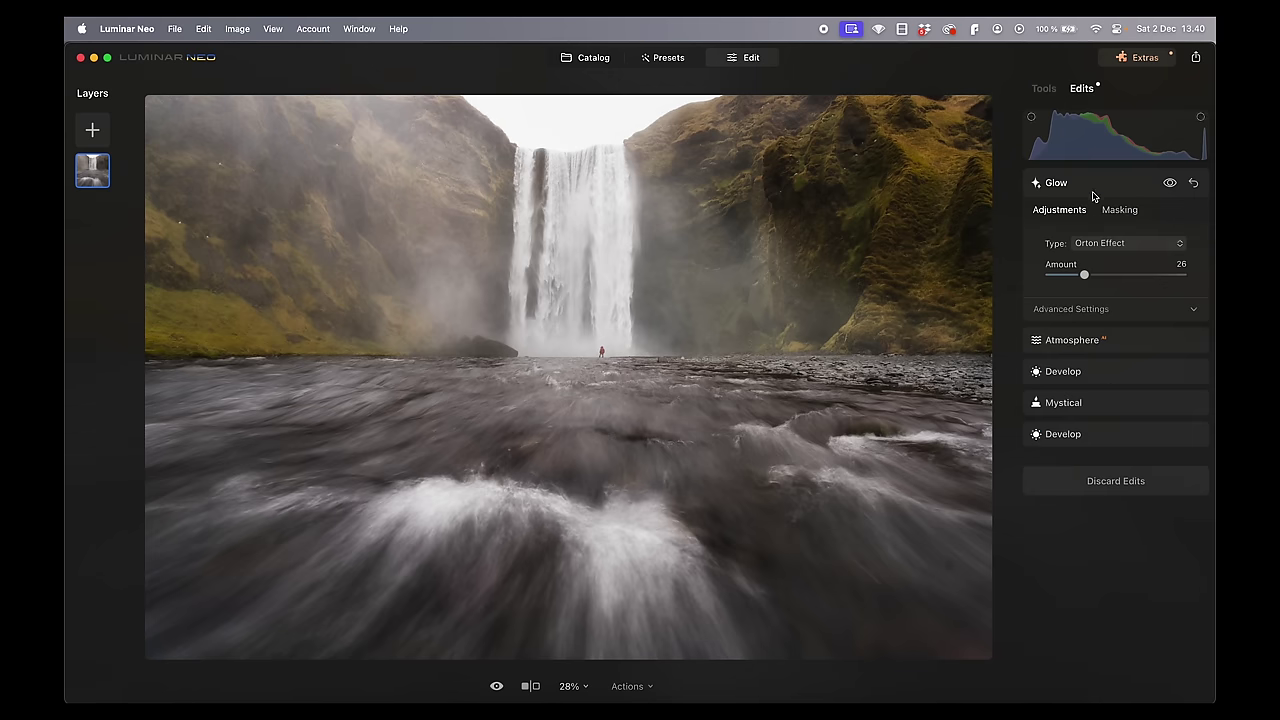
click(1118, 373)
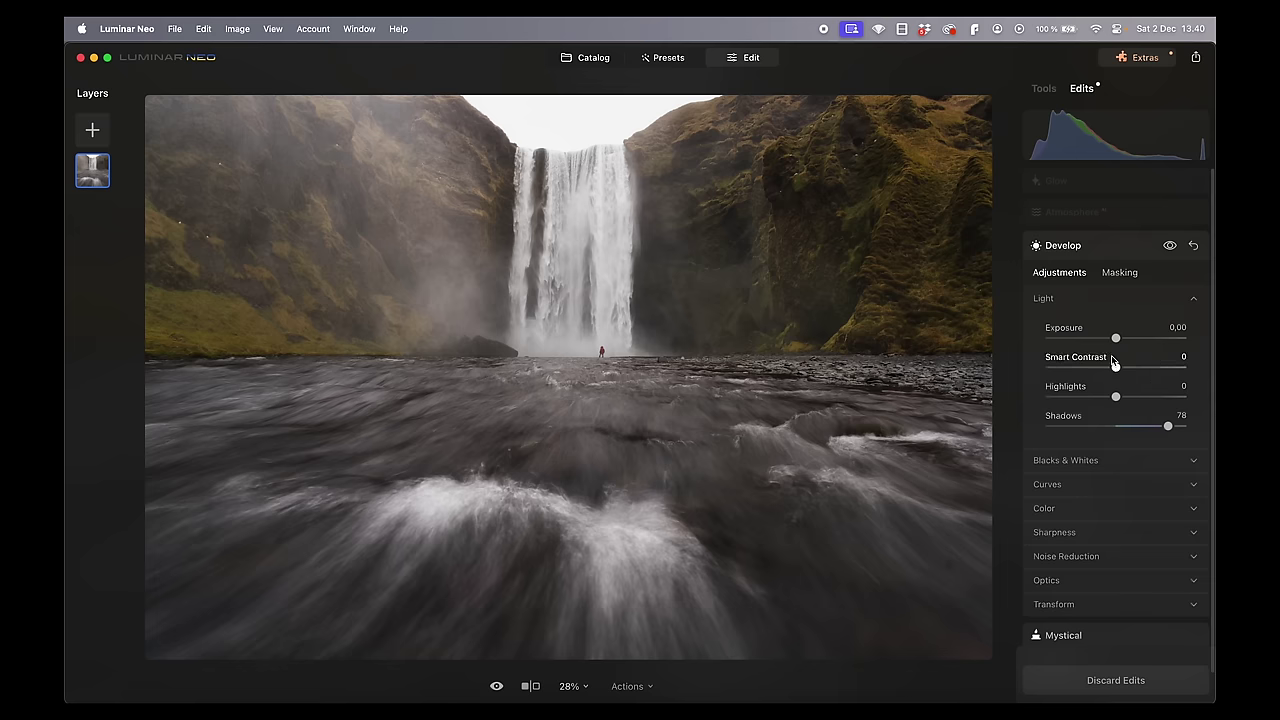
click(1168, 428)
drag(1169, 430, 1141, 430)
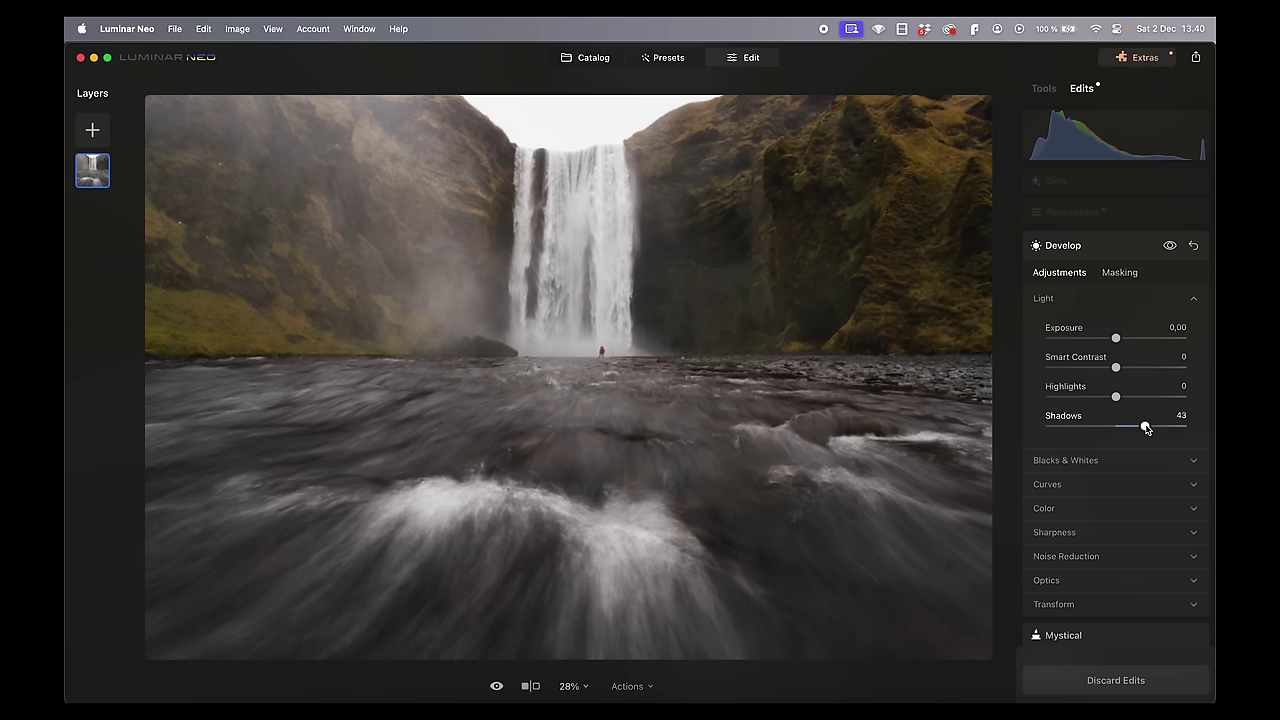
click(1048, 89)
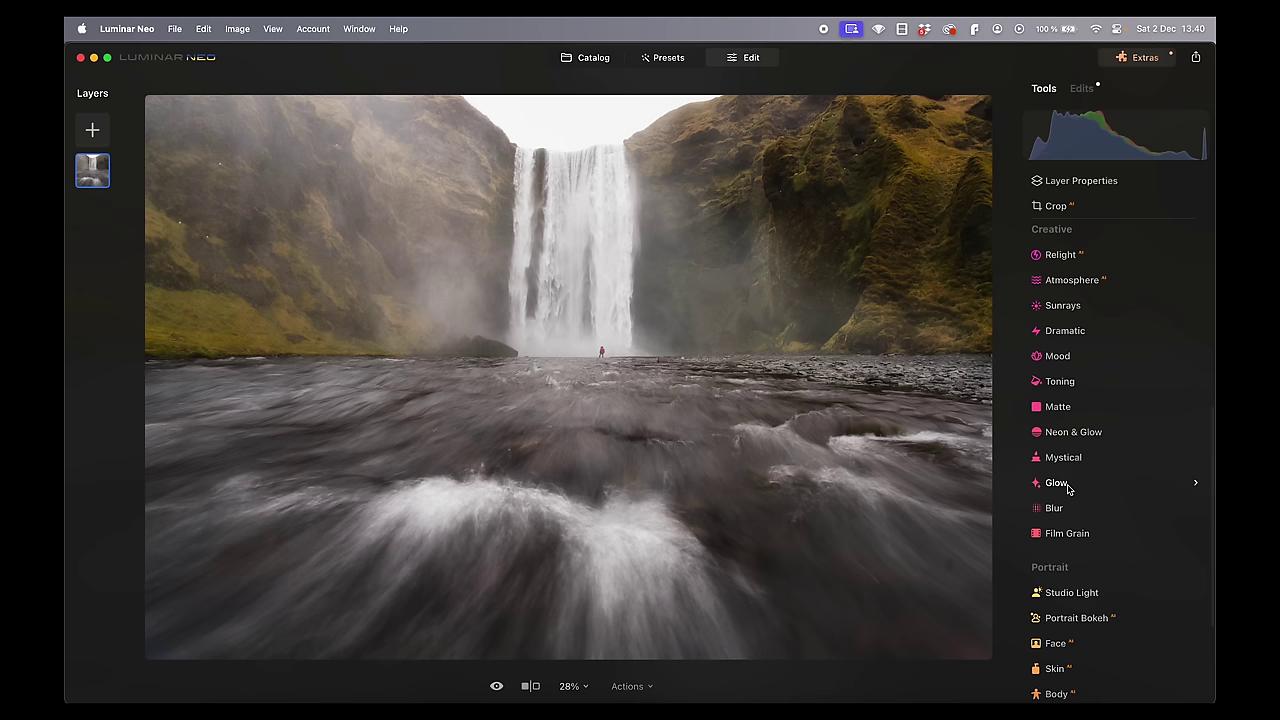
Add a Soft Focus Glow with an Amount of 13, limited by a radial gradient mask to the sky and waterfall top.
click(1066, 484)
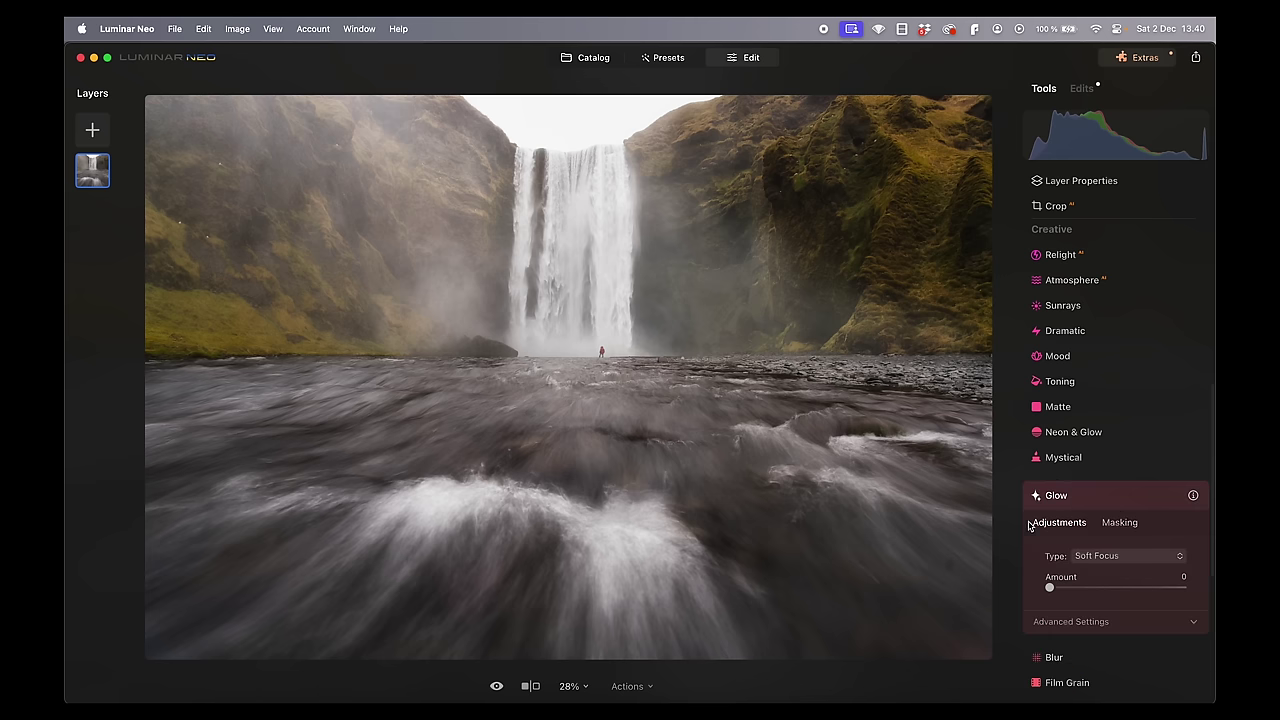
mouse_move(1049, 588)
mouse_down()
mouse_move(1087, 589)
mouse_move(1050, 588)
mouse_move(1068, 589)
mouse_up()
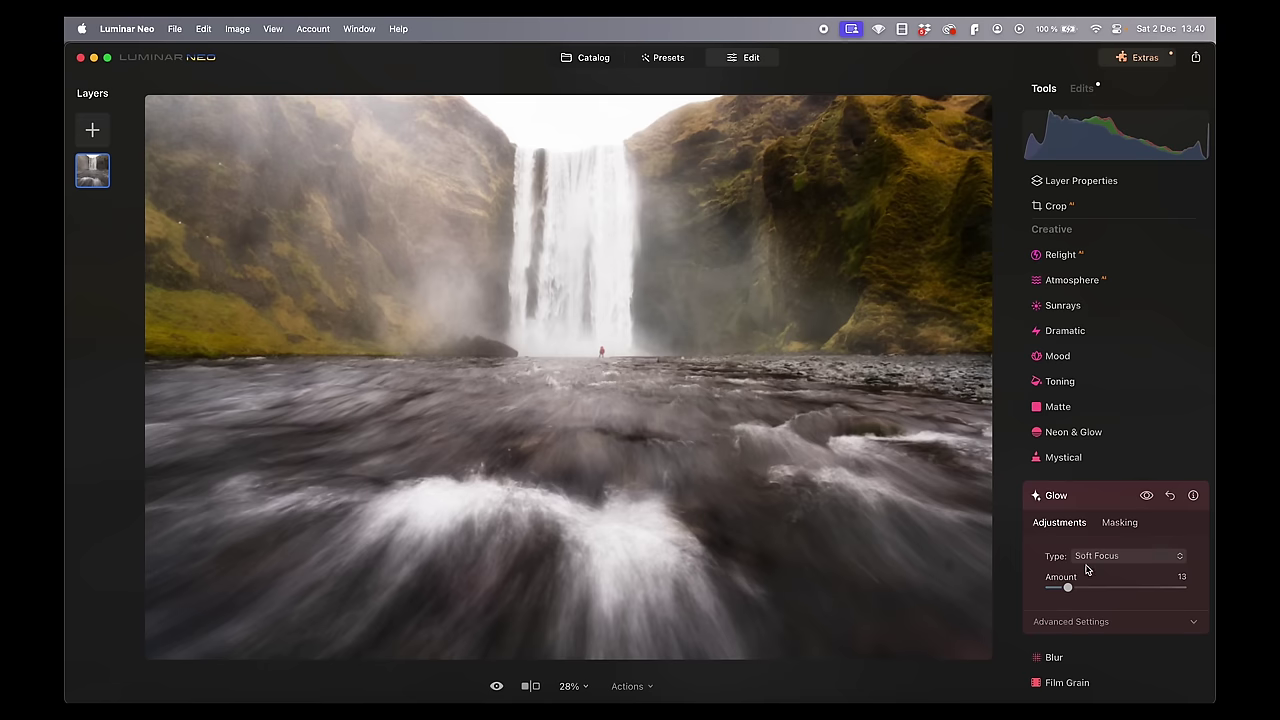
click(1122, 524)
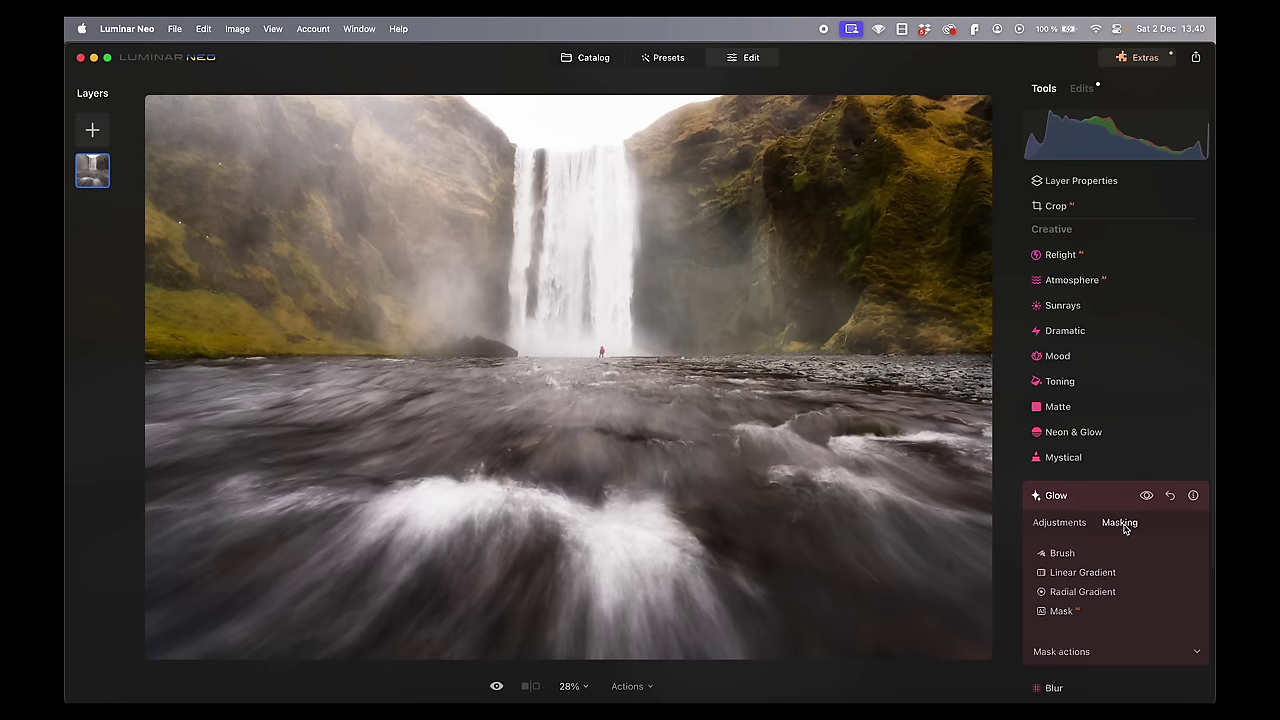
click(1076, 592)
drag(578, 125, 651, 153)
drag(580, 312, 578, 240)
drag(583, 179, 581, 165)
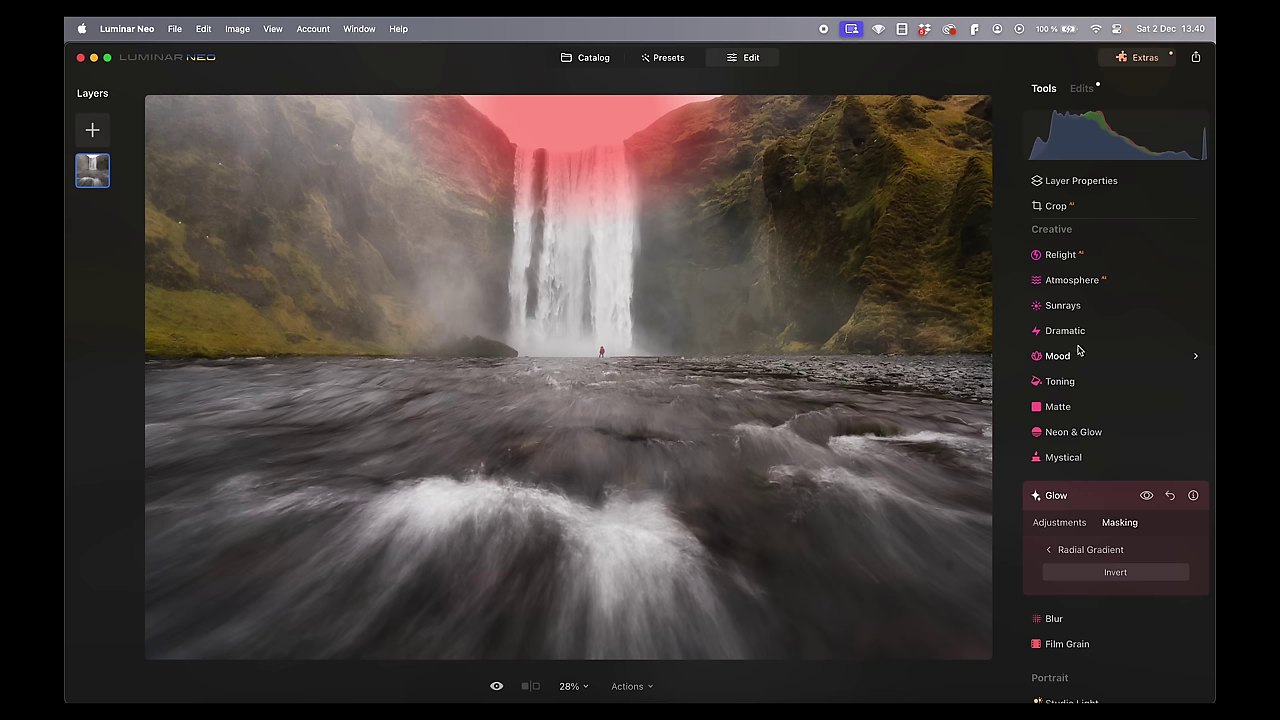
click(1089, 497)
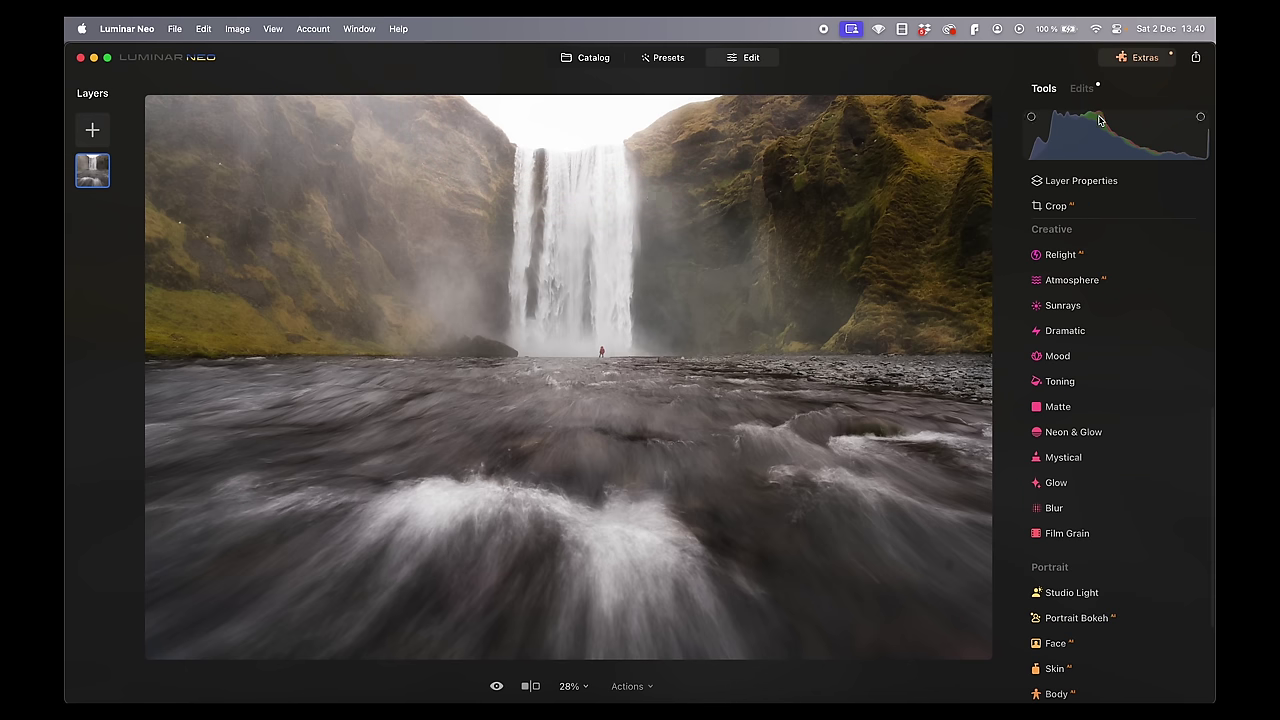
Compare the image with and without the newest Glow edit.
click(1082, 89)
click(1170, 184)
click(1170, 184)
click(1171, 186)
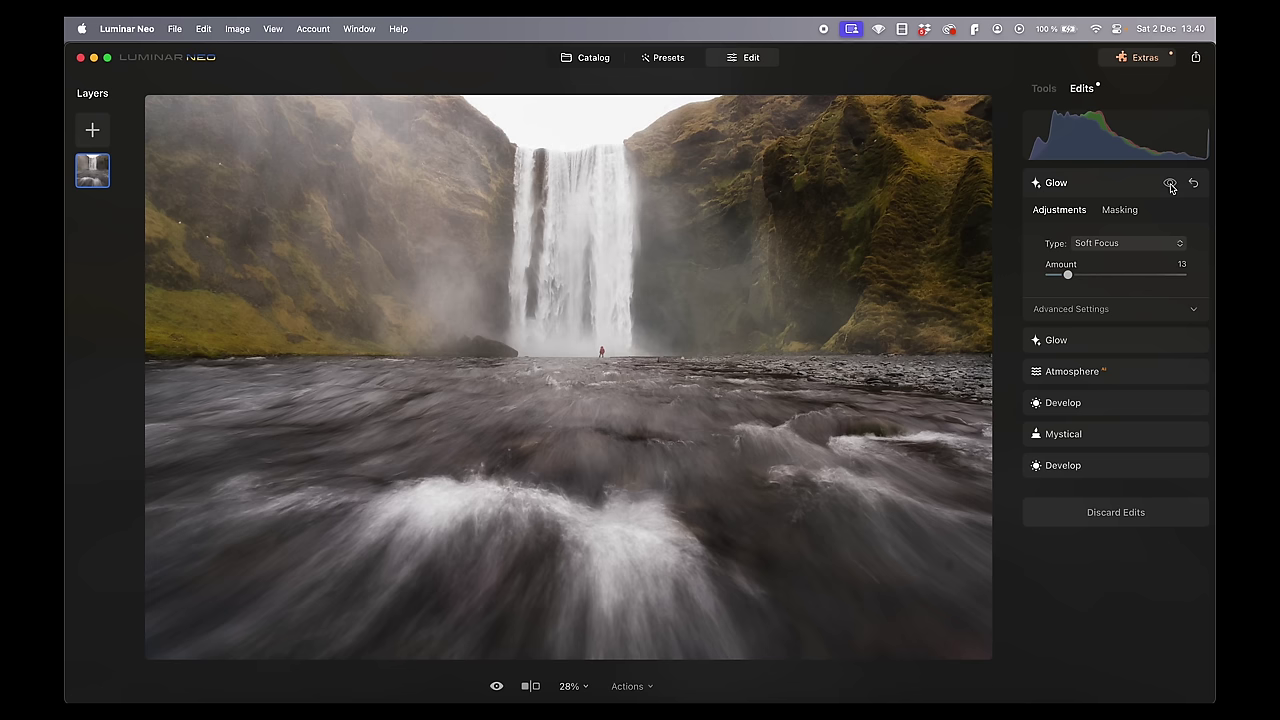
click(1171, 186)
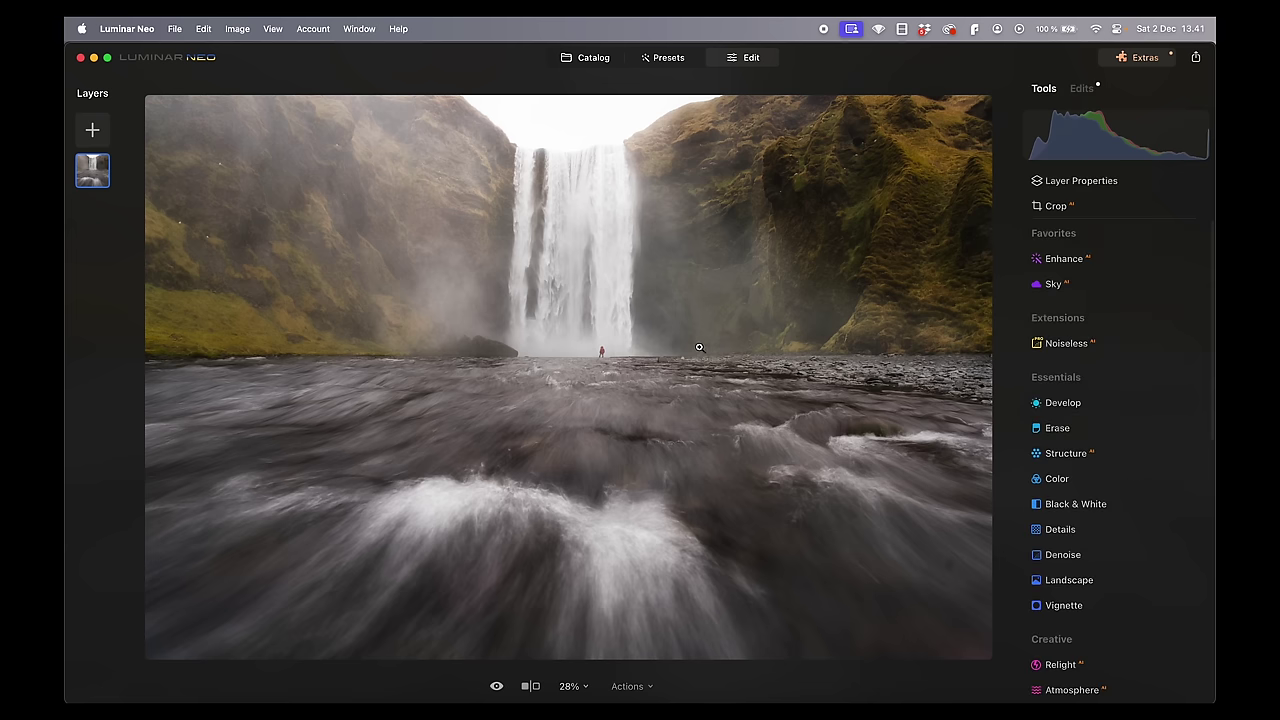
Clone misty cliff texture over the cliff base right of the waterfall, using Size 100, Softness 100 and Strength 25.
scroll(701, 344, up, 5)
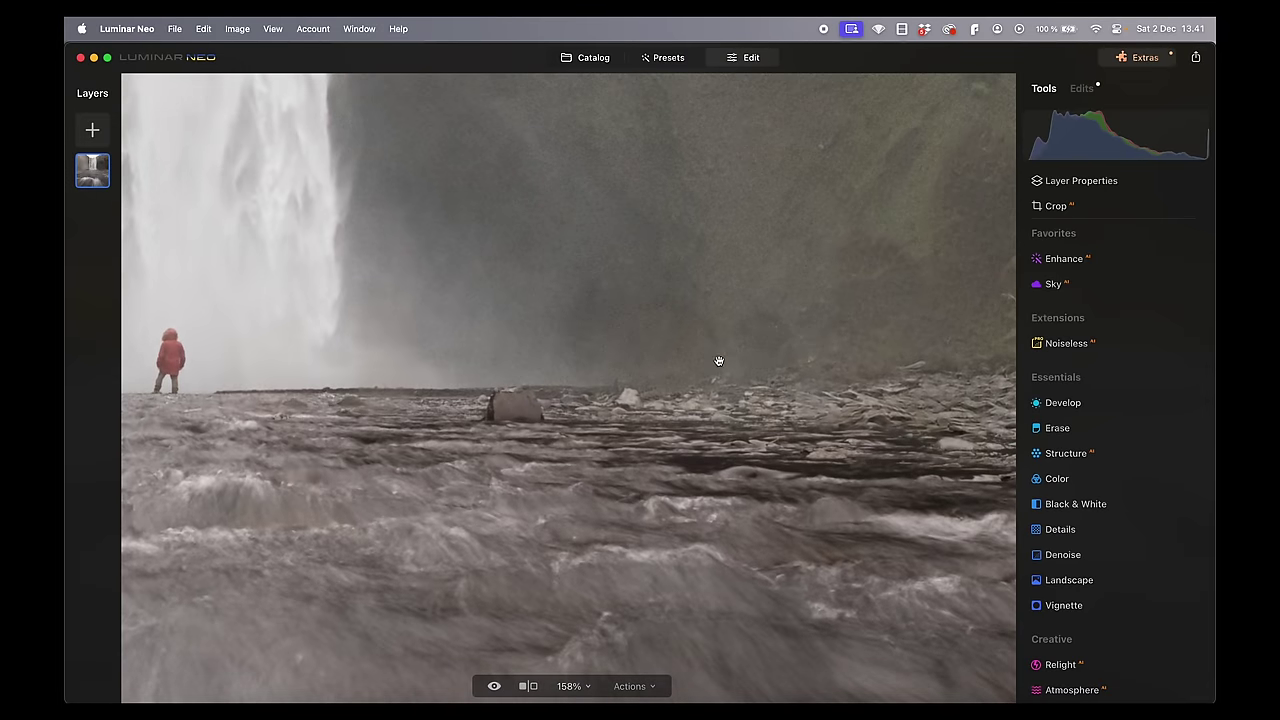
drag(890, 370, 834, 409)
scroll(1114, 609, down, 10)
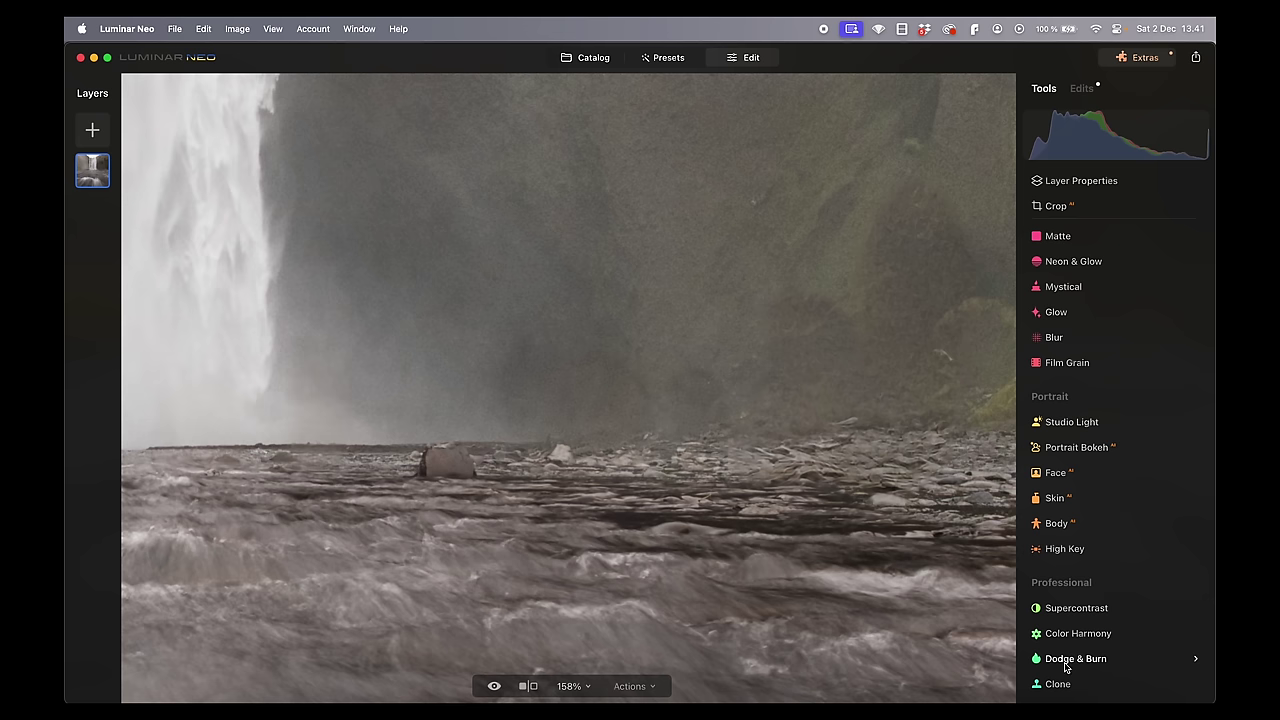
click(1057, 684)
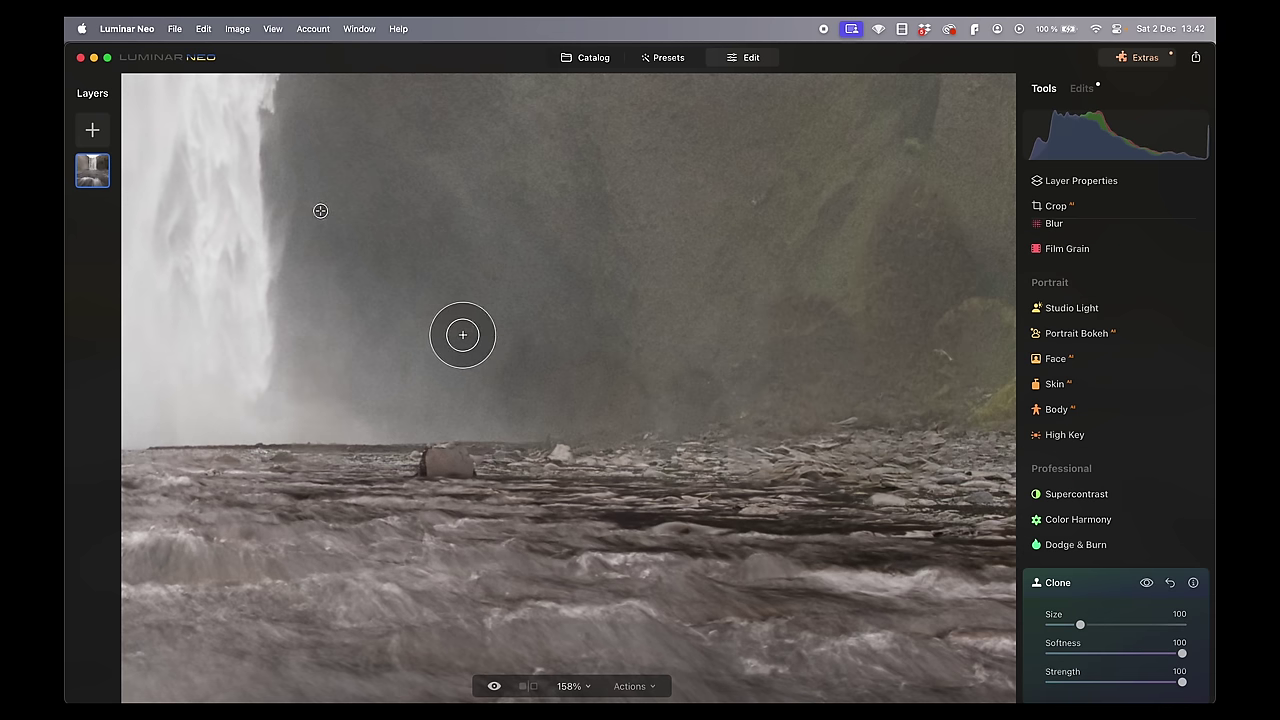
alt+click(385, 275)
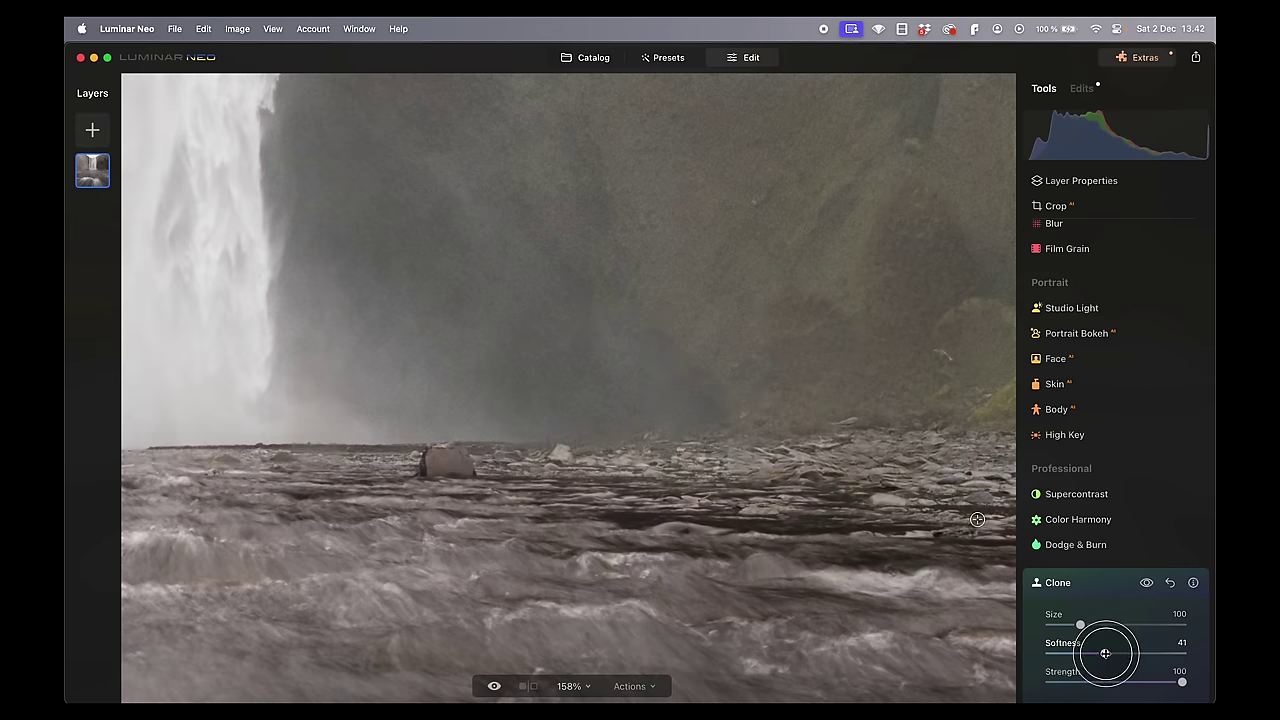
drag(1103, 682, 1084, 682)
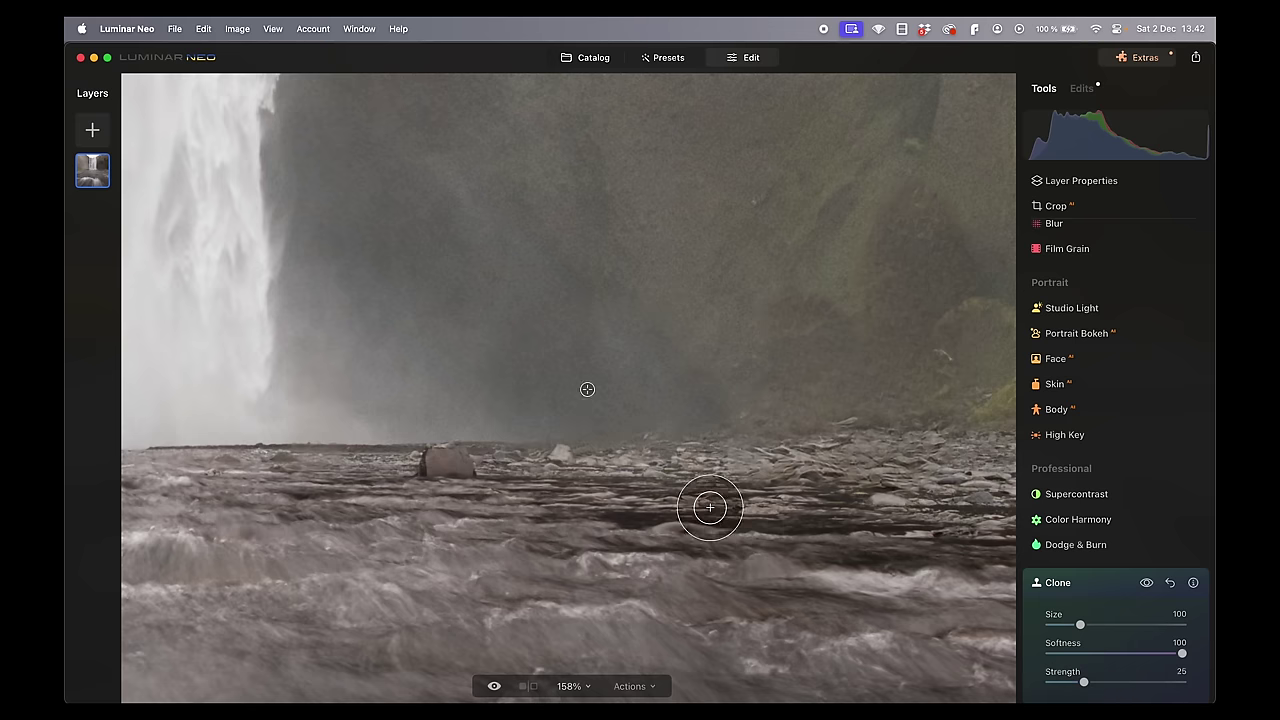
alt+click(350, 338)
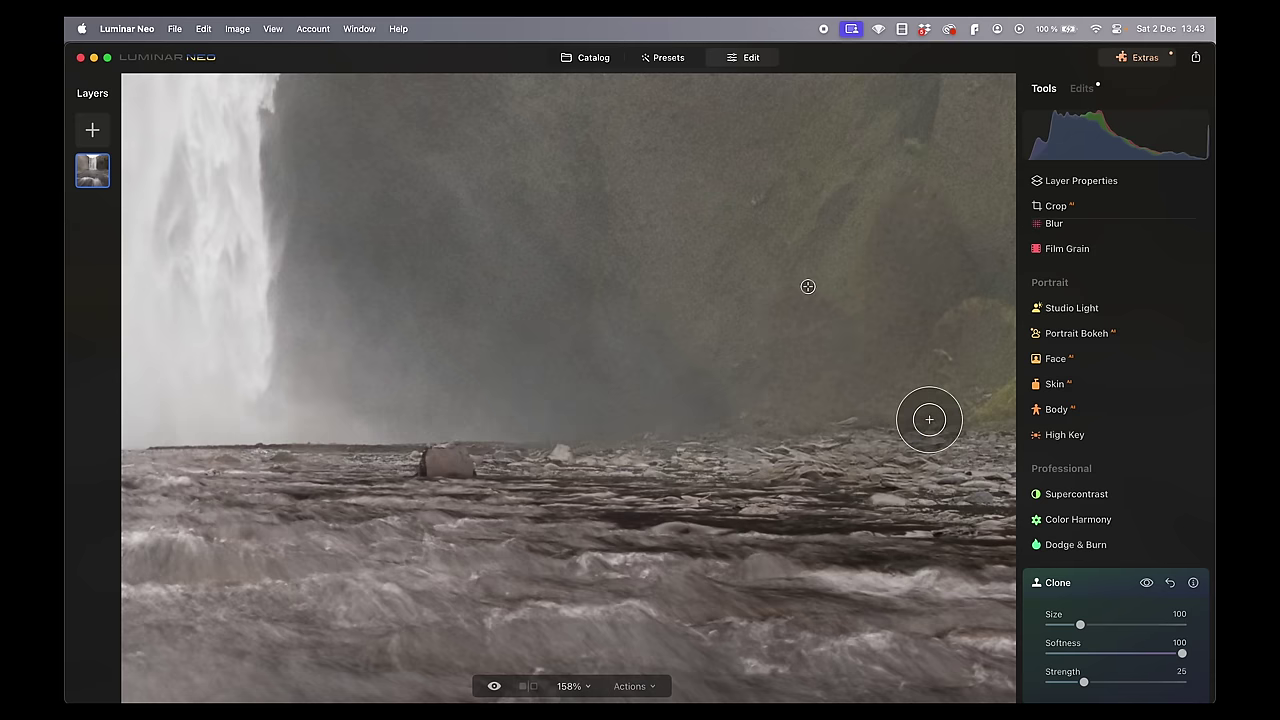
Compare the cliff base with and without the cloning, then examine the whole image.
click(1146, 584)
click(1146, 584)
click(1146, 584)
click(1146, 584)
click(1146, 584)
click(1146, 584)
click(1146, 584)
click(1146, 584)
click(1146, 584)
click(1146, 584)
click(1146, 584)
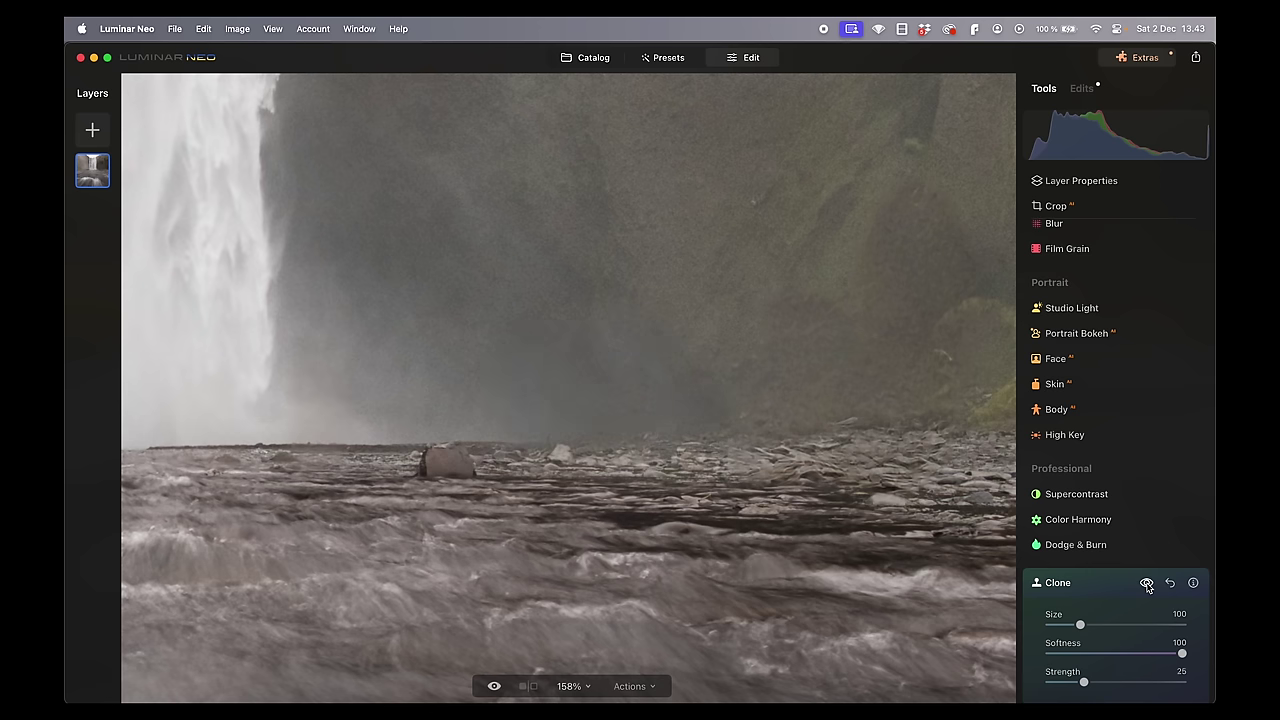
scroll(625, 455, down, 3)
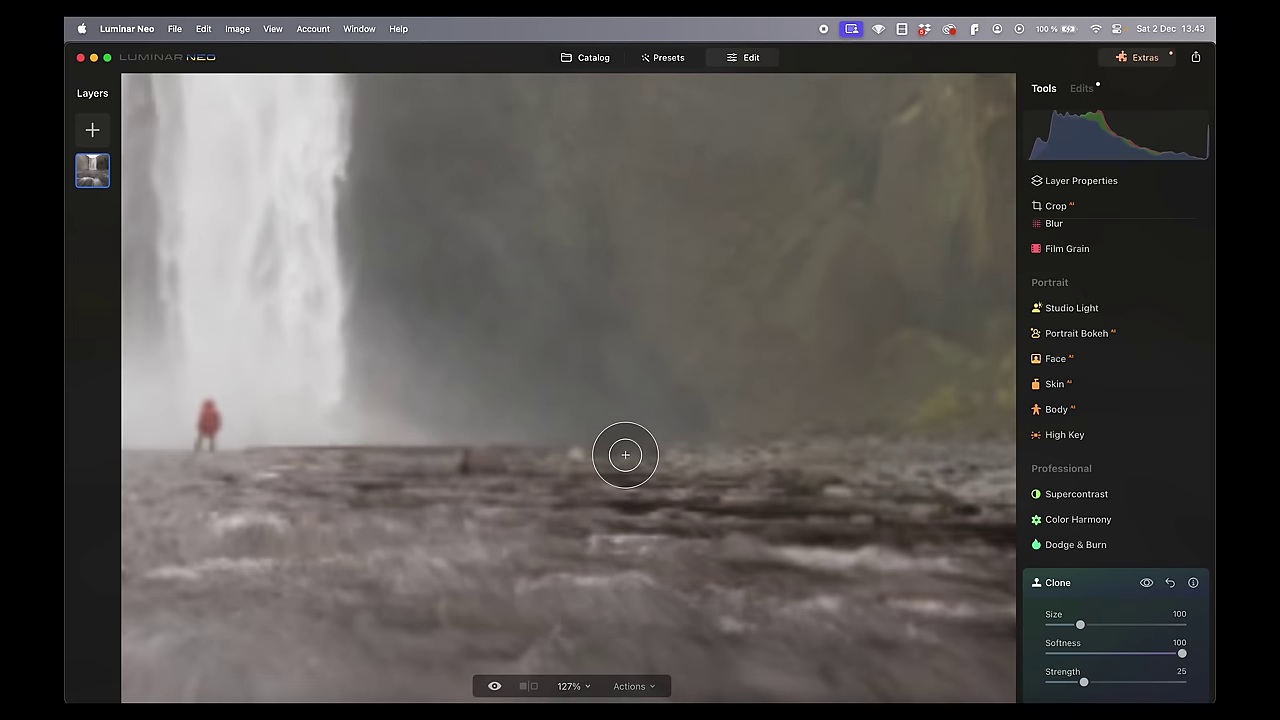
scroll(625, 455, down, 10)
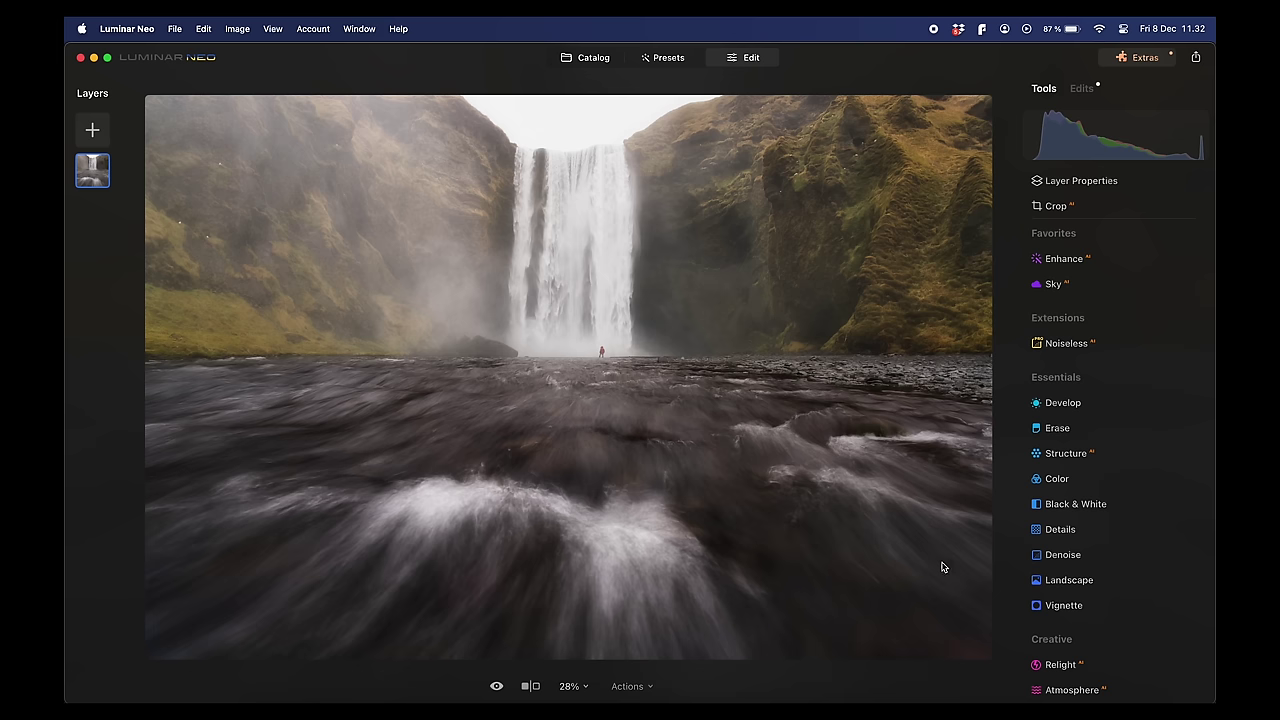
Remove the dust spots from the photo automatically with the Erase tool.
click(1060, 429)
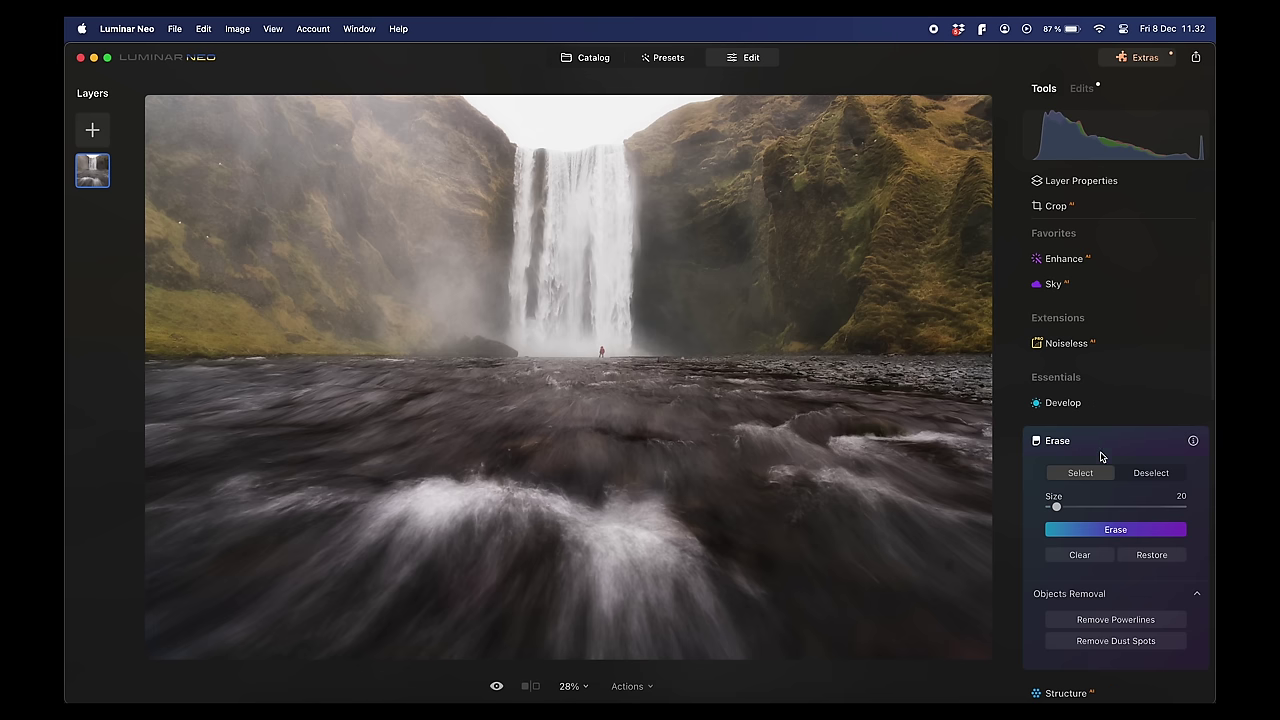
click(1120, 643)
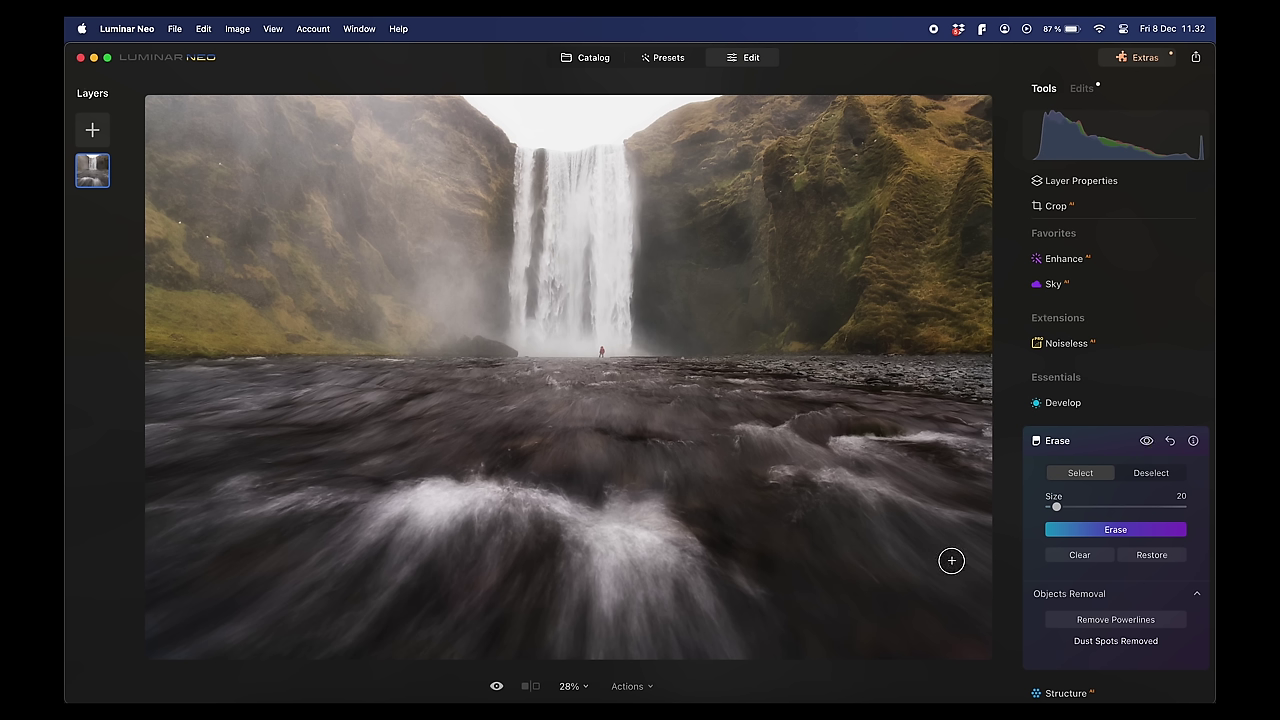
Add a Develop edit with Shadows at -37 and brush it onto the cliffs and river at Size 181 and Strength 54.
click(1062, 403)
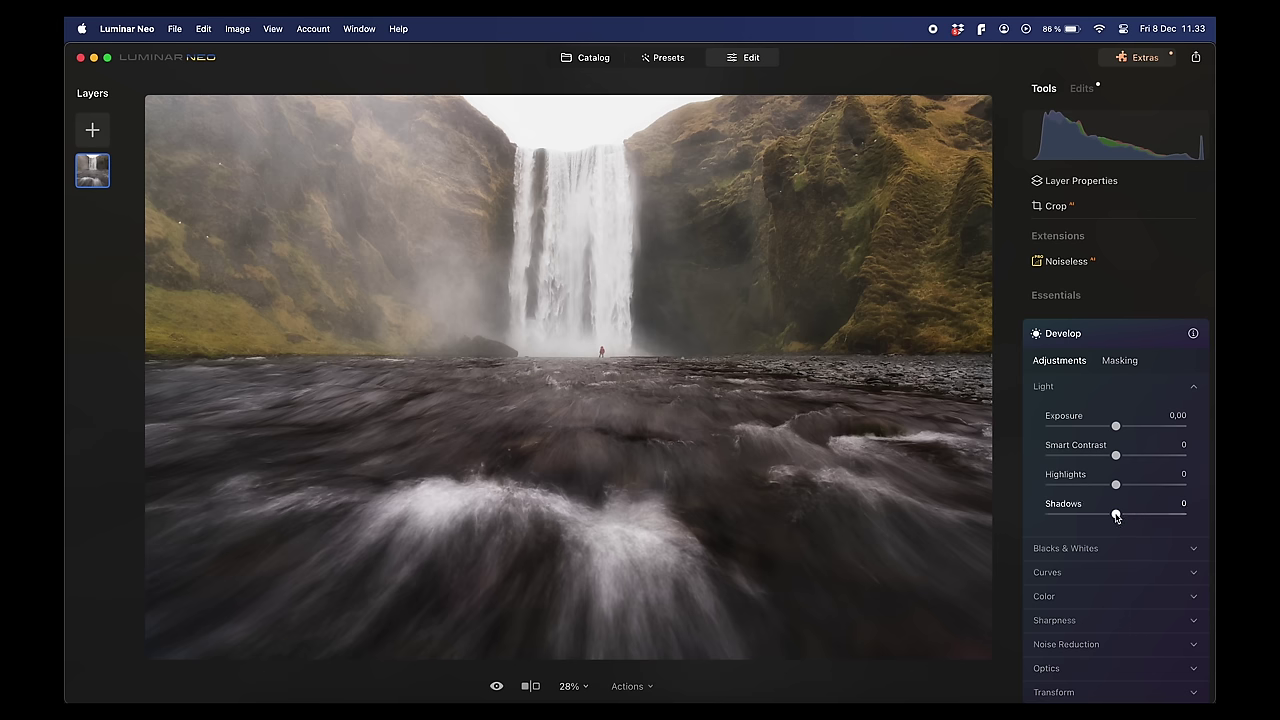
drag(1116, 516, 1085, 516)
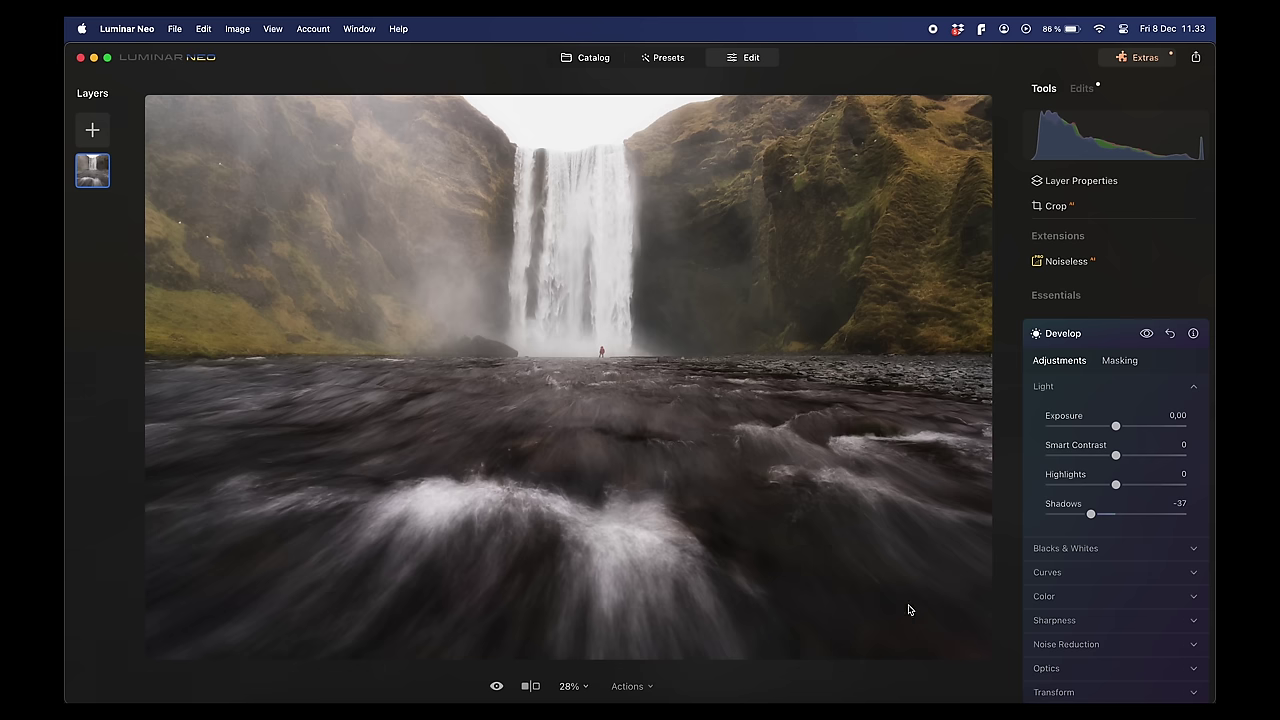
click(1119, 362)
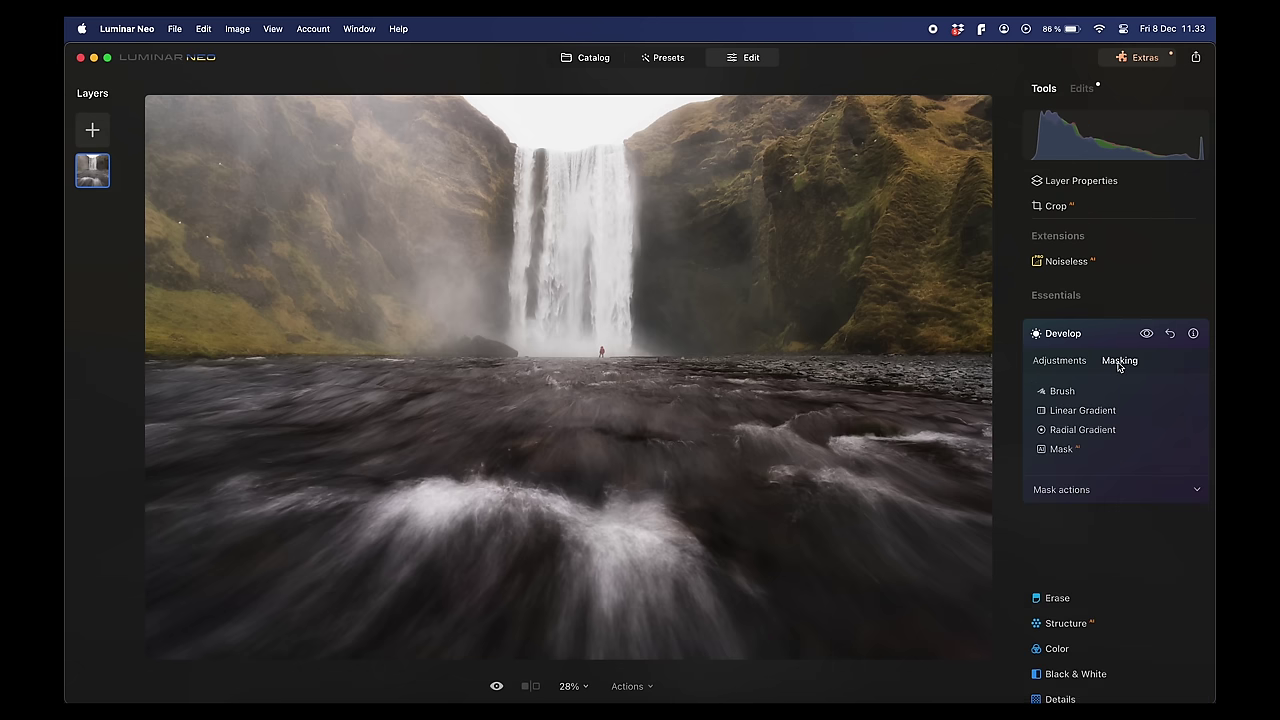
click(1072, 395)
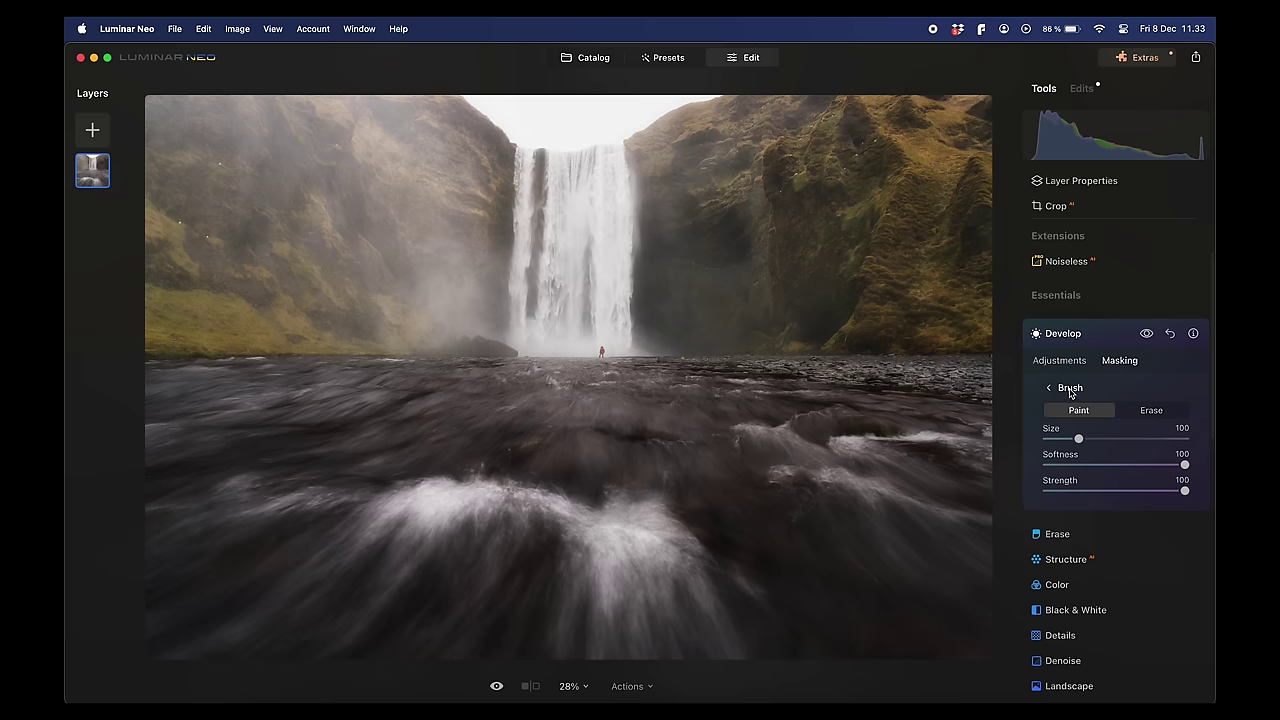
drag(1186, 492, 1122, 491)
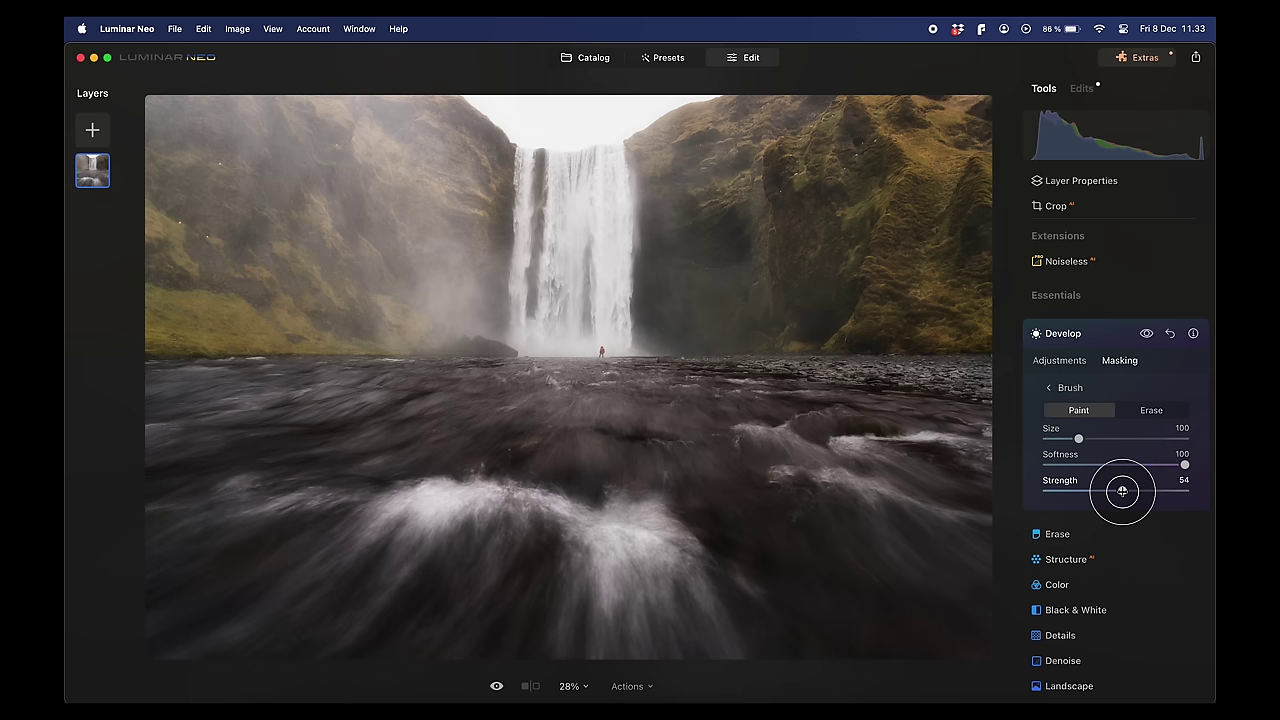
drag(1078, 438, 1107, 438)
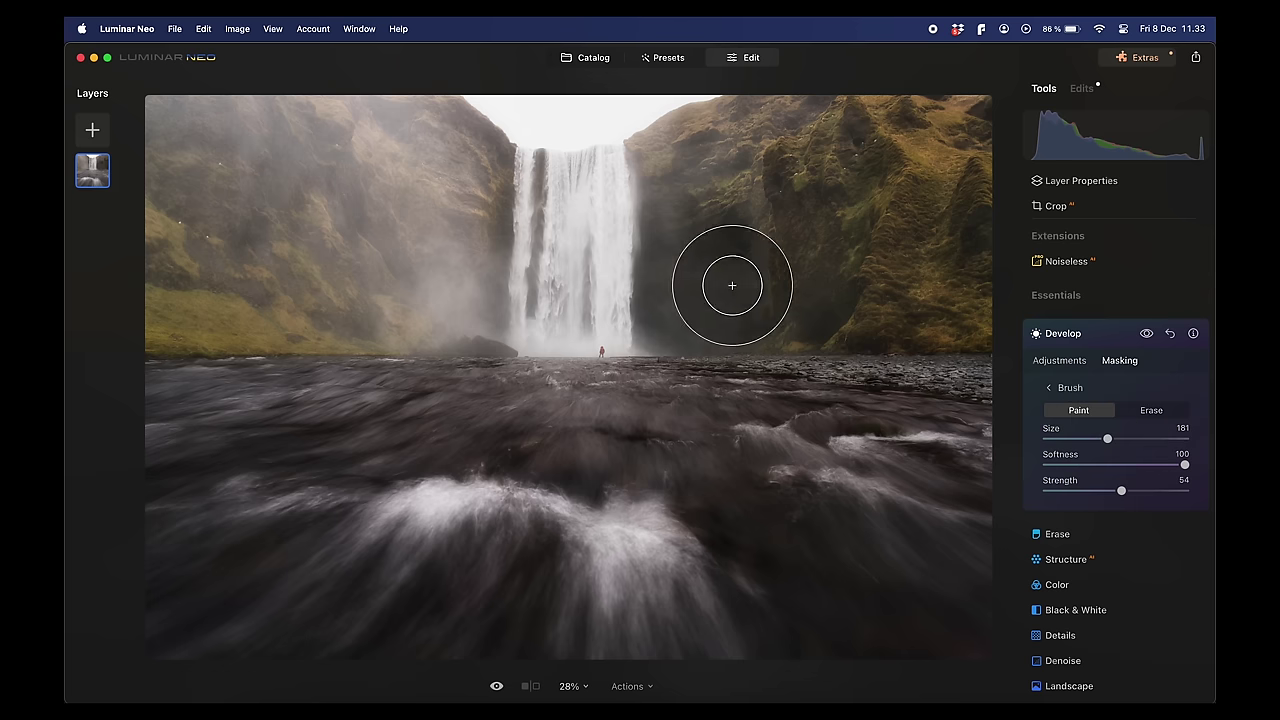
mouse_move(717, 294)
mouse_down()
mouse_move(751, 326)
mouse_move(971, 114)
mouse_move(731, 183)
mouse_move(691, 291)
mouse_move(706, 250)
mouse_move(743, 229)
mouse_move(474, 194)
mouse_move(439, 150)
mouse_move(351, 206)
mouse_move(271, 294)
mouse_move(436, 312)
mouse_move(466, 266)
mouse_up()
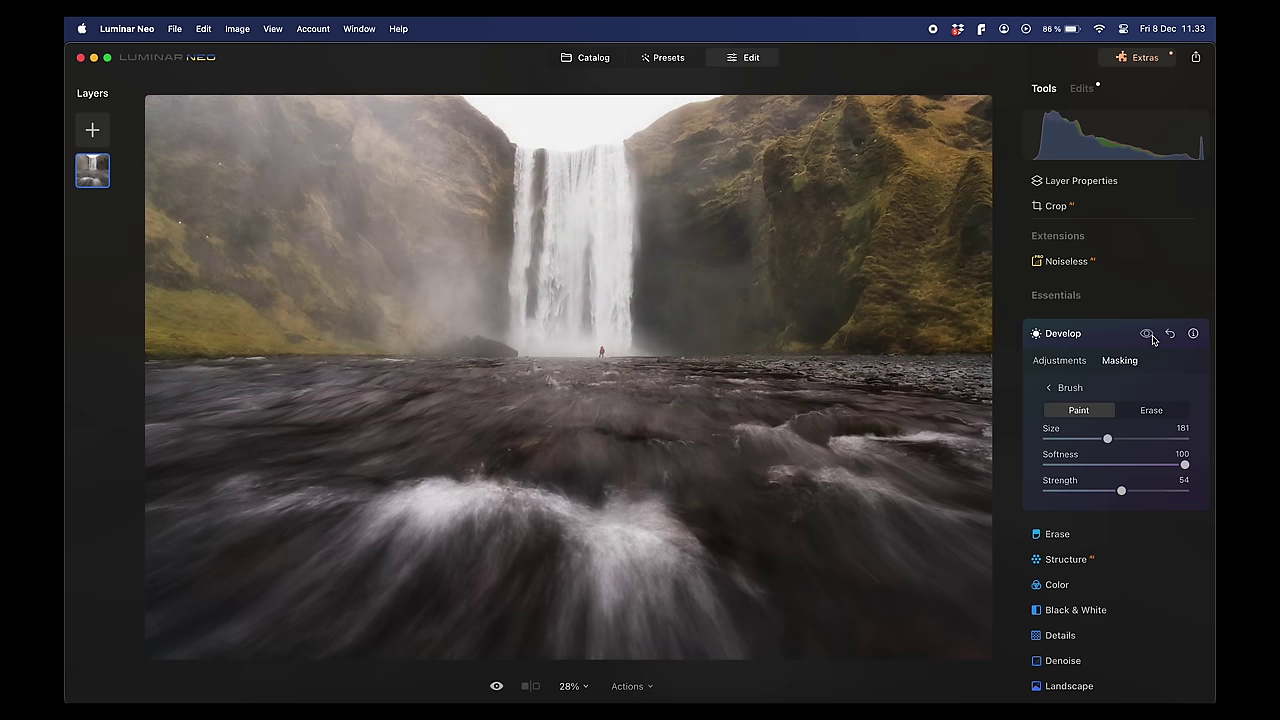
mouse_move(443, 286)
mouse_down()
mouse_move(472, 105)
mouse_move(393, 169)
mouse_move(385, 135)
mouse_move(253, 138)
mouse_move(271, 61)
mouse_move(364, 155)
mouse_move(434, 94)
mouse_move(462, 170)
mouse_move(459, 329)
mouse_move(707, 137)
mouse_move(736, 295)
mouse_move(875, 233)
mouse_move(968, 271)
mouse_move(877, 289)
mouse_up()
mouse_move(977, 563)
mouse_down()
mouse_move(864, 553)
mouse_move(746, 499)
mouse_move(687, 448)
mouse_move(505, 434)
mouse_move(195, 448)
mouse_move(177, 499)
mouse_move(503, 572)
mouse_move(536, 561)
mouse_move(227, 636)
mouse_move(116, 601)
mouse_move(266, 387)
mouse_move(579, 427)
mouse_move(712, 464)
mouse_move(701, 419)
mouse_move(814, 397)
mouse_move(964, 384)
mouse_move(990, 427)
mouse_move(956, 533)
mouse_move(825, 621)
mouse_move(762, 617)
mouse_move(713, 643)
mouse_move(599, 658)
mouse_move(284, 635)
mouse_move(171, 377)
mouse_up()
drag(430, 226, 190, 162)
Start another Develop edit with Exposure -0.32, Smart Contrast 11 and Shadows -7.
click(1057, 534)
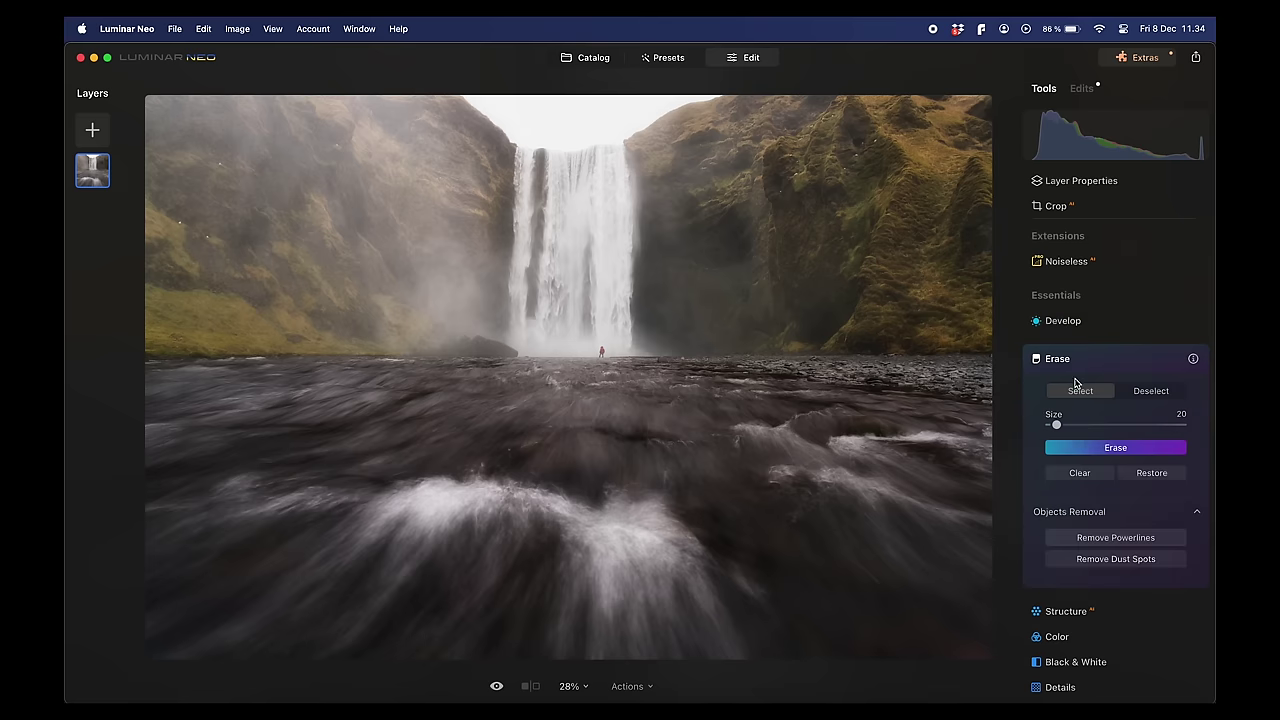
click(1069, 318)
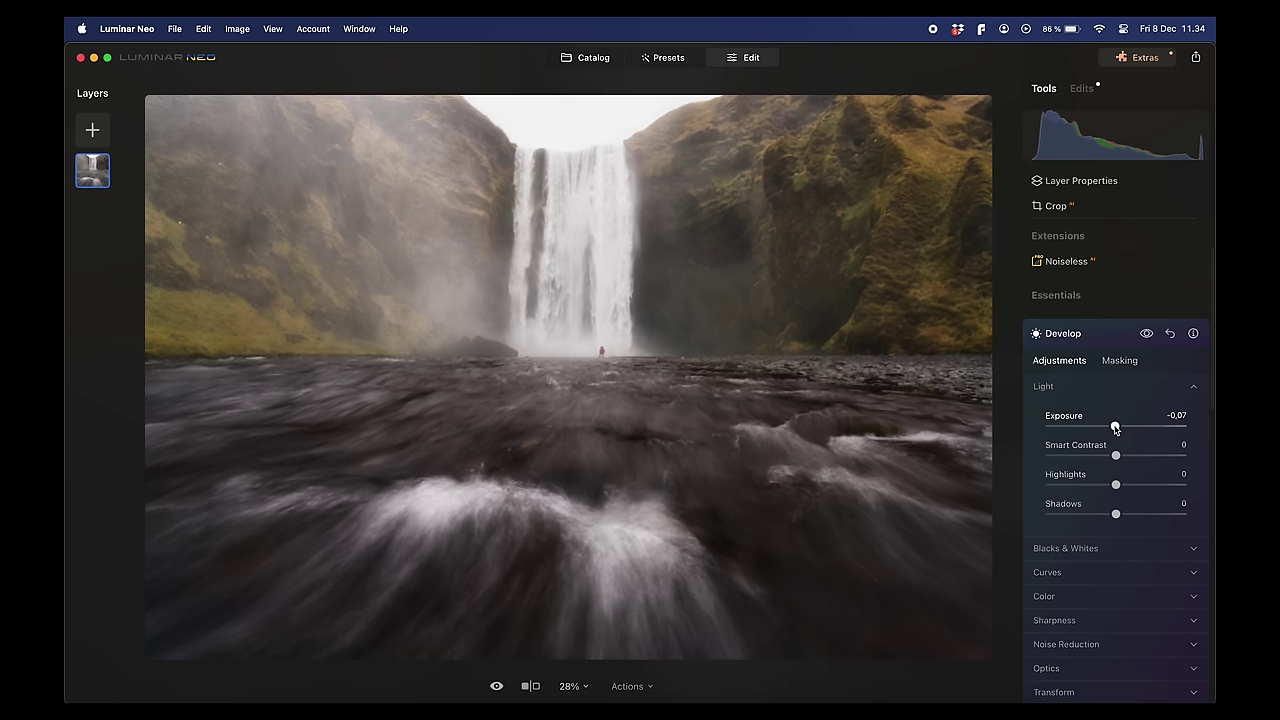
drag(1115, 428, 1140, 457)
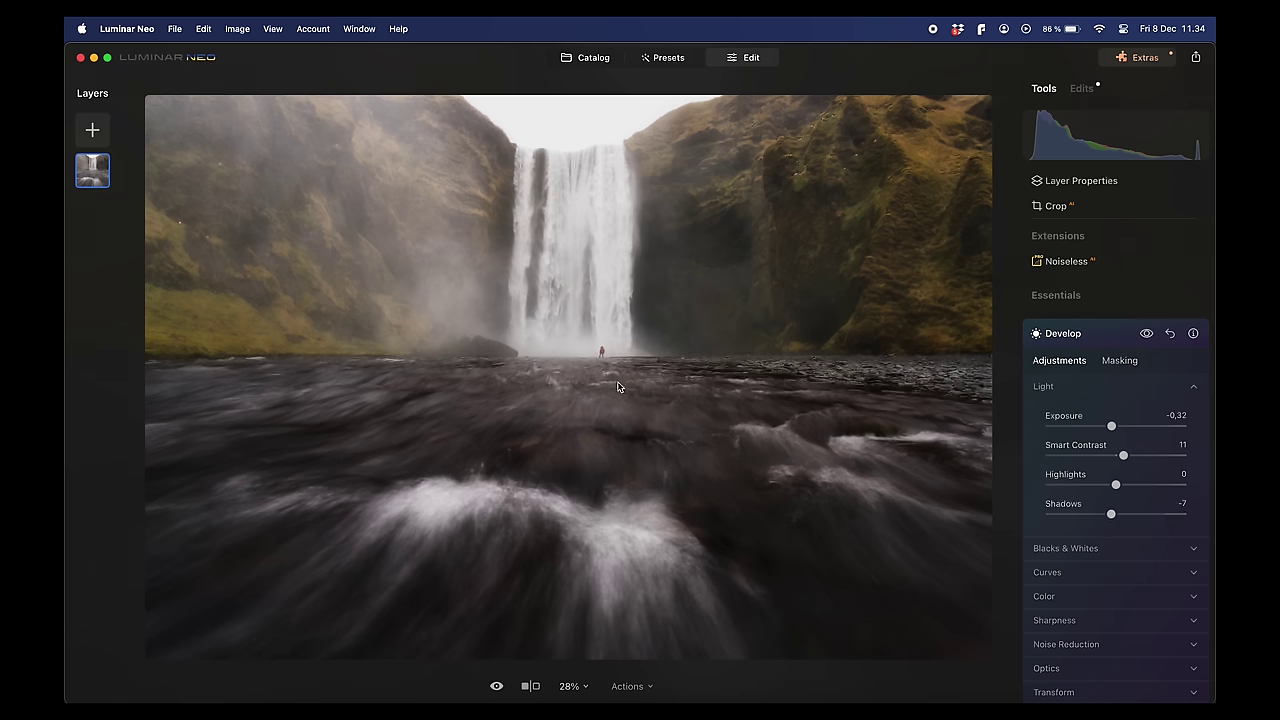
Paint a Size 140 brush mask that limits the darkening to the cliffs on both sides of the waterfall, checking it on and off.
click(1119, 362)
click(1060, 393)
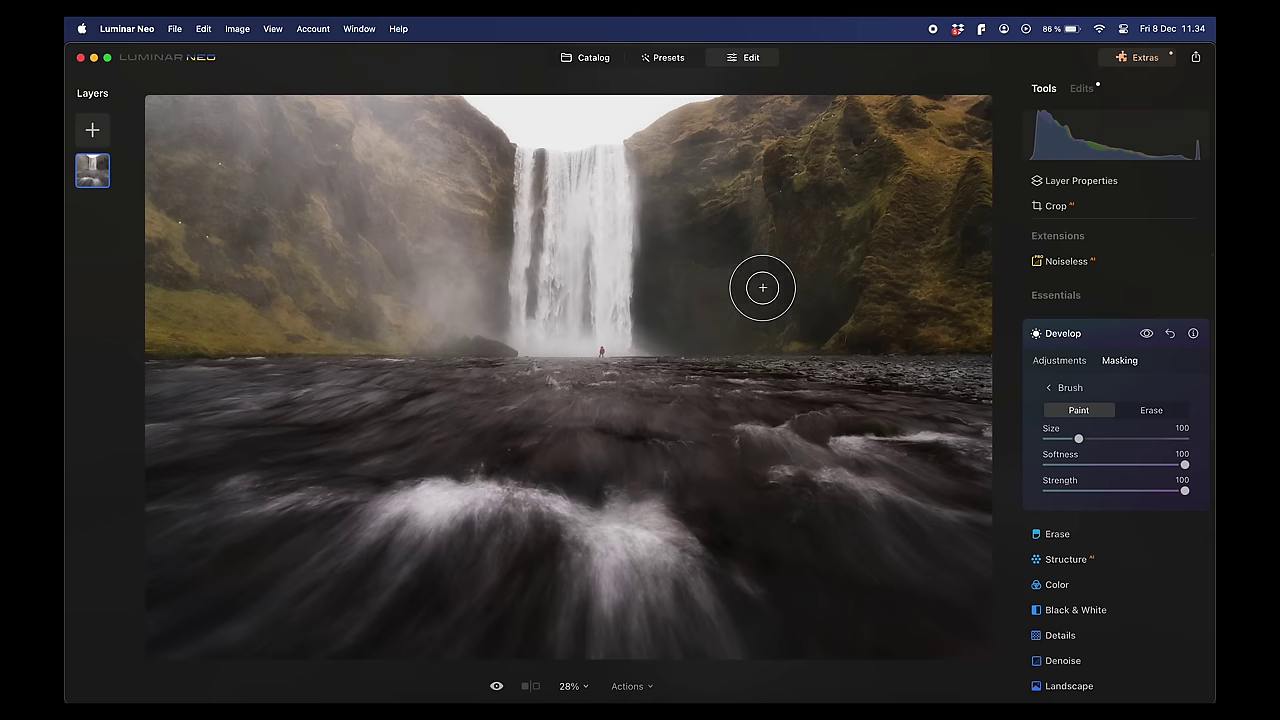
drag(1078, 438, 1092, 438)
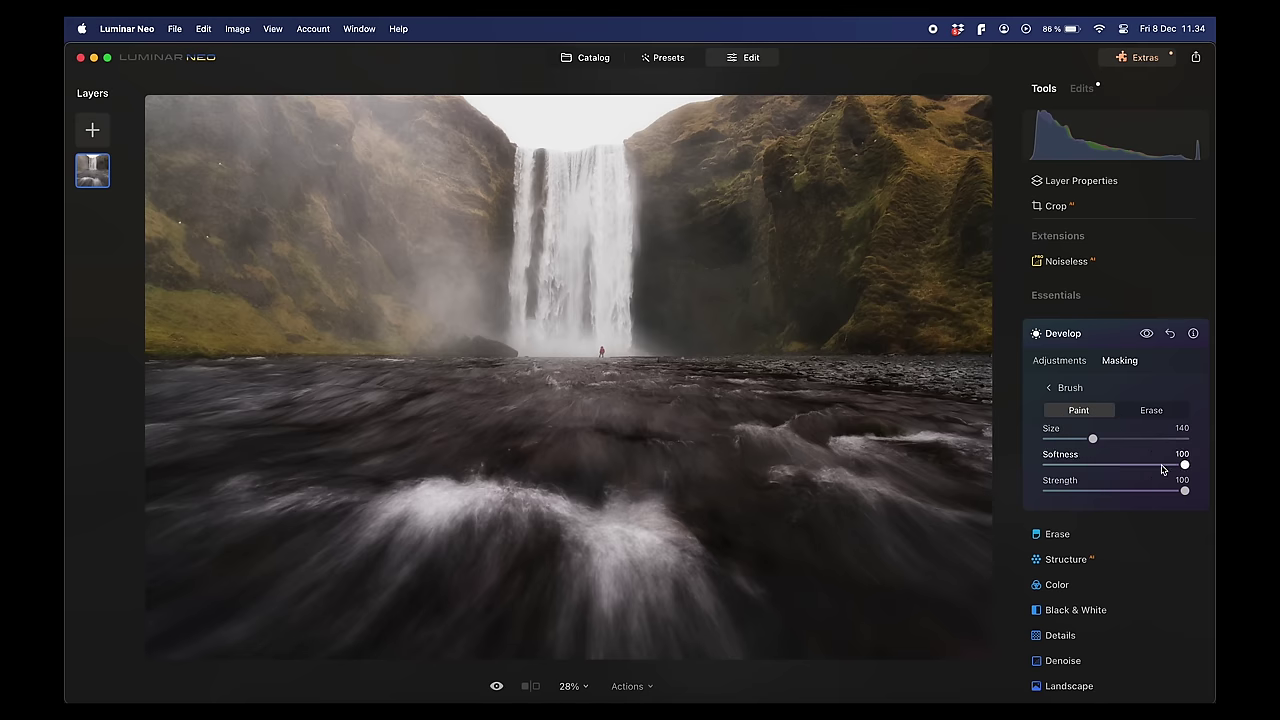
mouse_move(666, 183)
mouse_down()
mouse_move(723, 291)
mouse_move(828, 156)
mouse_move(986, 371)
mouse_move(720, 323)
mouse_move(882, 261)
mouse_move(651, 143)
mouse_up()
mouse_move(463, 160)
mouse_down()
mouse_move(351, 200)
mouse_move(172, 122)
mouse_move(171, 234)
mouse_move(383, 297)
mouse_move(334, 220)
mouse_move(477, 268)
mouse_move(431, 326)
mouse_move(320, 346)
mouse_move(176, 310)
mouse_up()
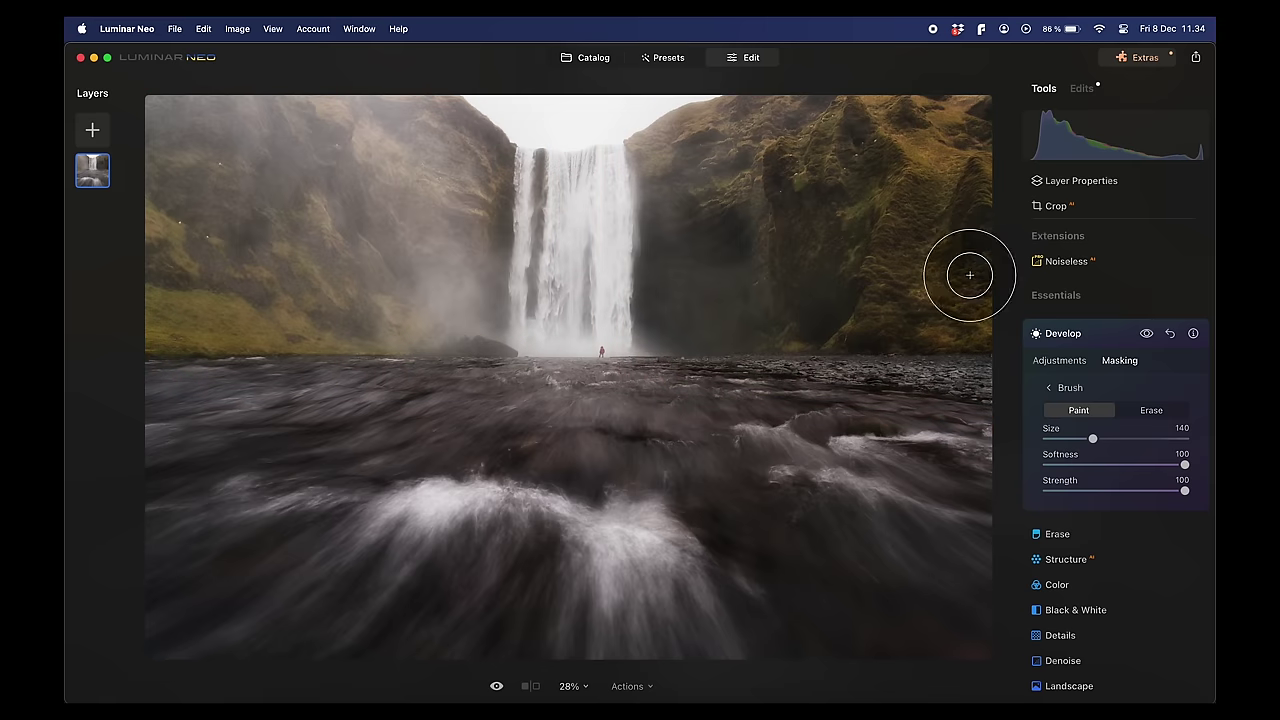
click(1146, 333)
click(1146, 333)
click(1146, 333)
click(1146, 333)
mouse_move(400, 222)
mouse_down()
mouse_move(303, 246)
mouse_move(161, 252)
mouse_move(176, 266)
mouse_move(356, 160)
mouse_up()
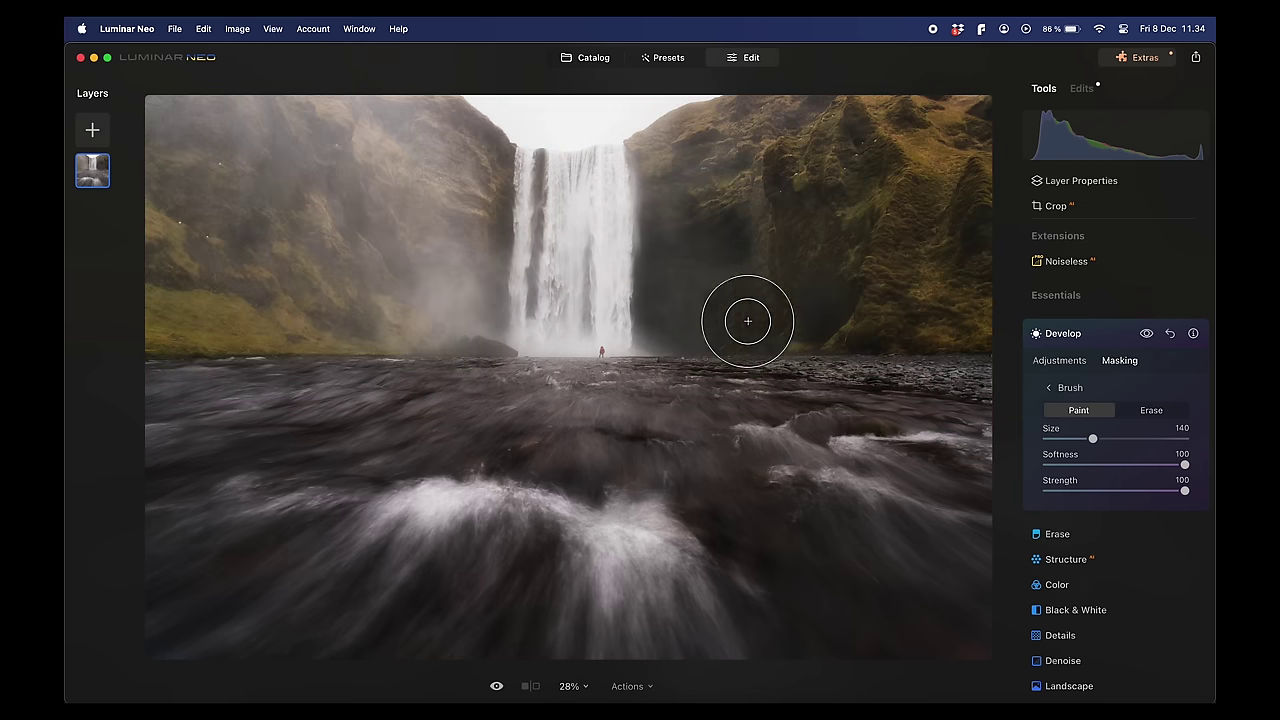
Erase the mask from the dark cliff and shoreline right of the waterfall and from the waterfall's left edge.
click(1160, 410)
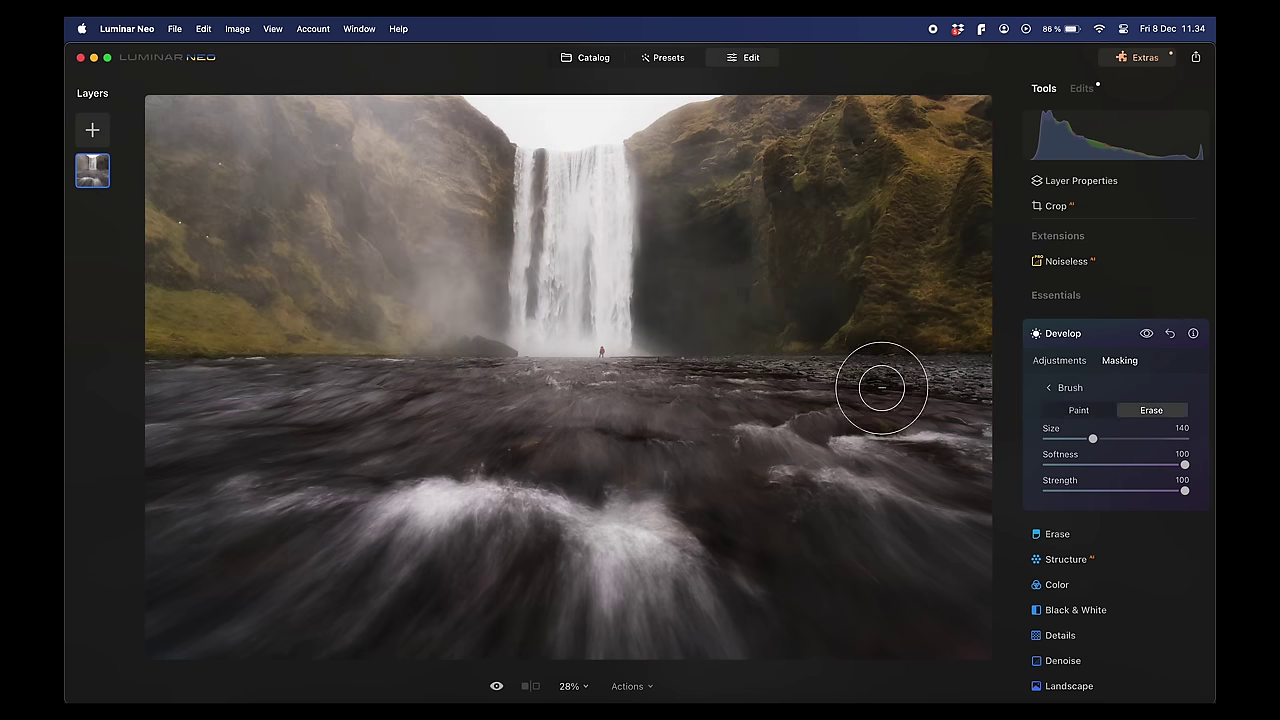
mouse_move(657, 280)
mouse_down()
mouse_move(697, 308)
mouse_move(727, 286)
mouse_move(791, 340)
mouse_move(664, 334)
mouse_move(930, 360)
mouse_up()
mouse_move(745, 285)
mouse_down()
mouse_move(720, 257)
mouse_move(751, 283)
mouse_up()
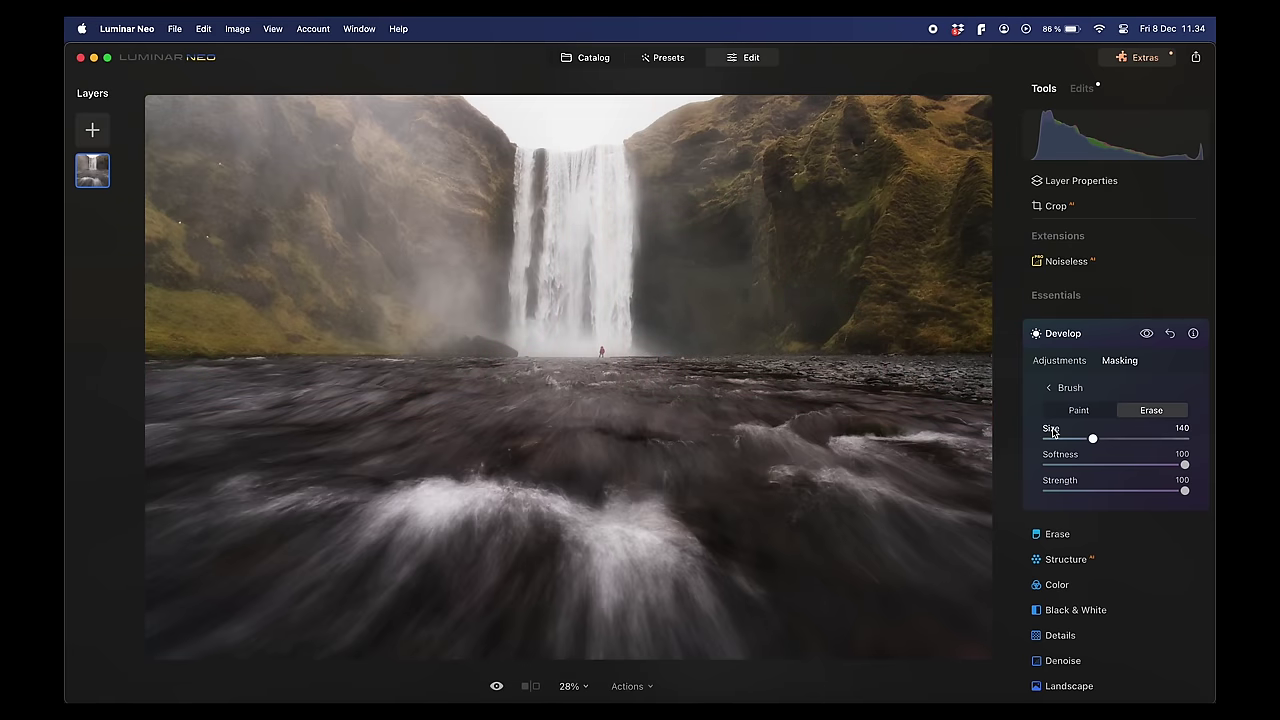
drag(514, 251, 538, 212)
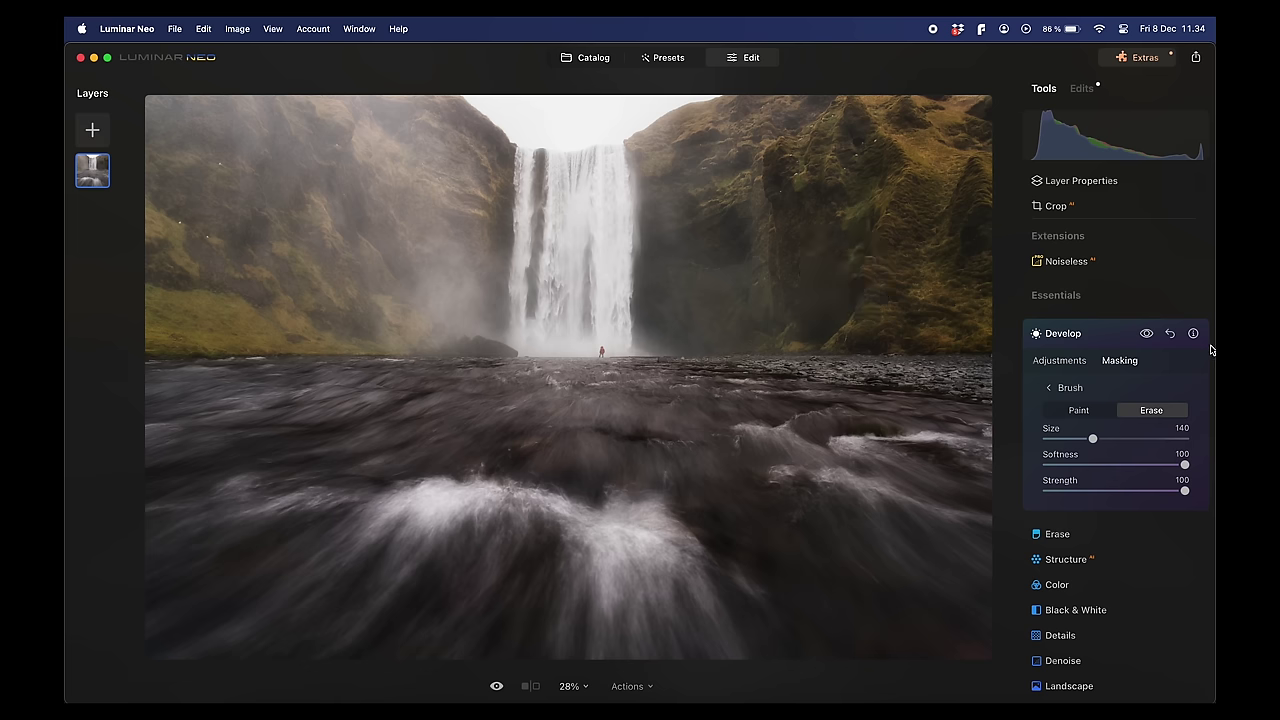
Darken the midtones of the cliff Develop edit by lowering a middle point on its RGB curve.
click(1071, 362)
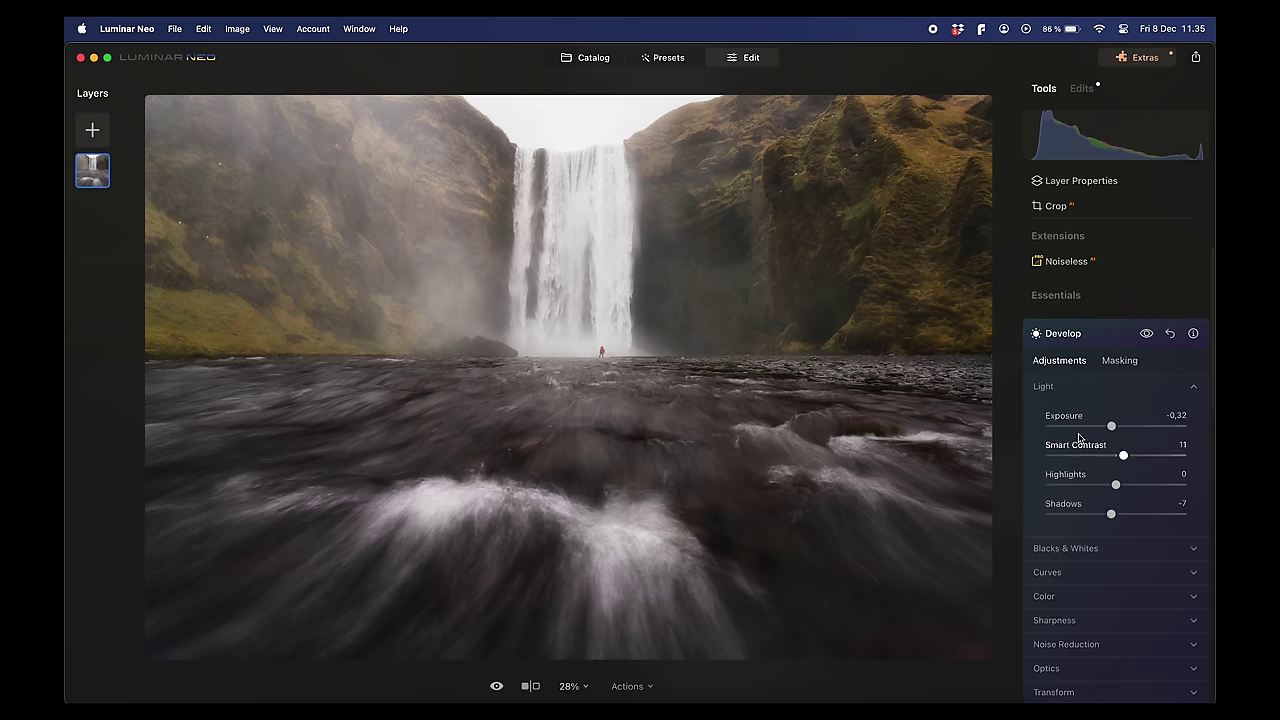
click(1057, 577)
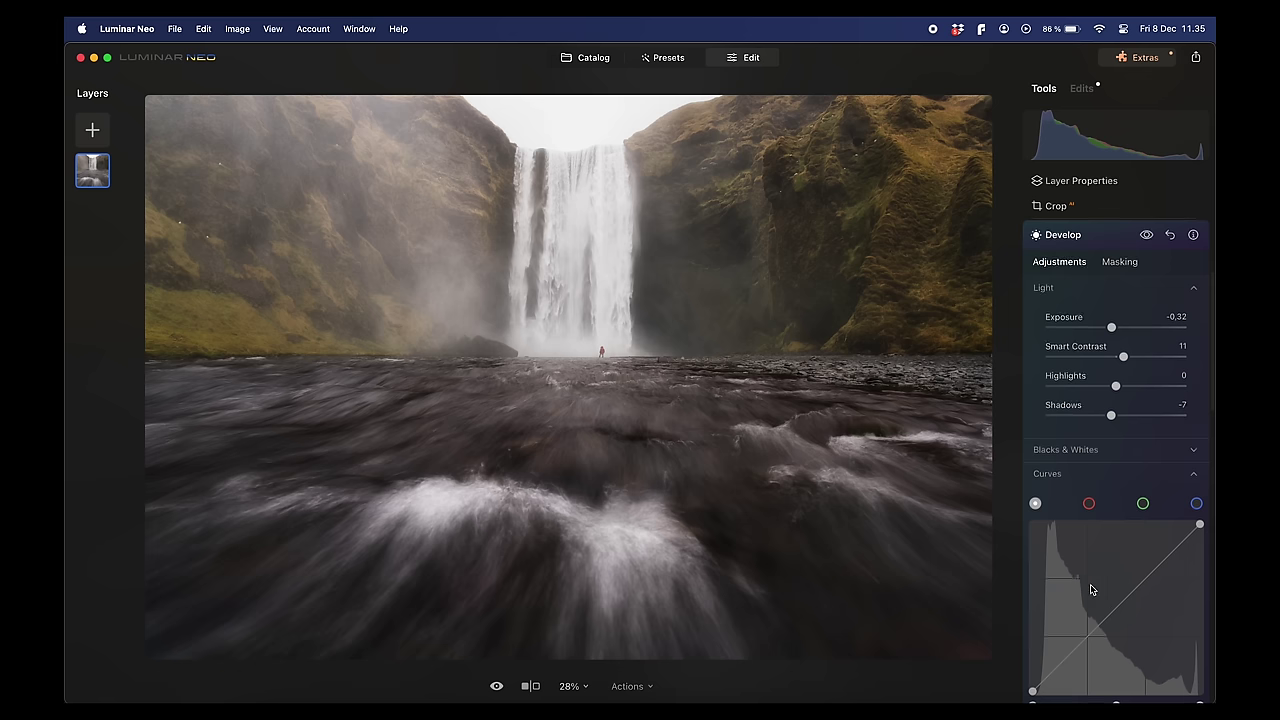
drag(1127, 604, 1138, 607)
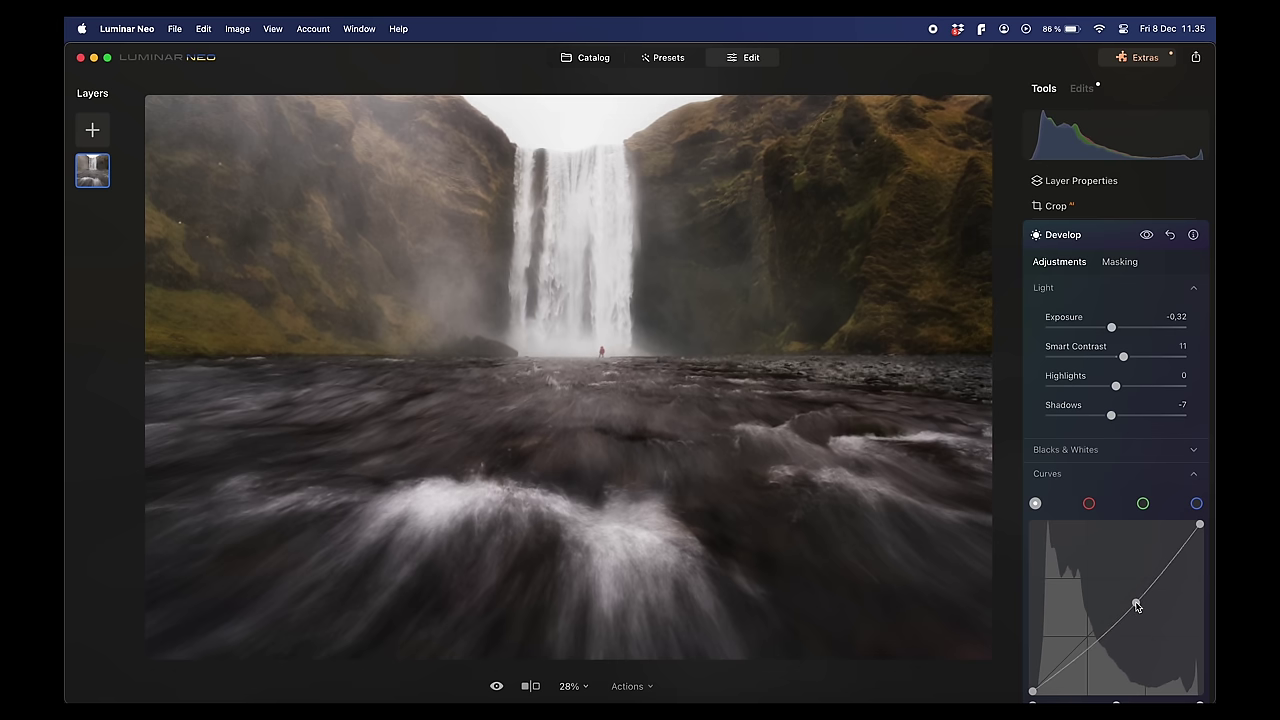
Extend the cliff darkening mask along the rocky shoreline right of the waterfall, painting at Size 112 and Size 39.
click(1110, 264)
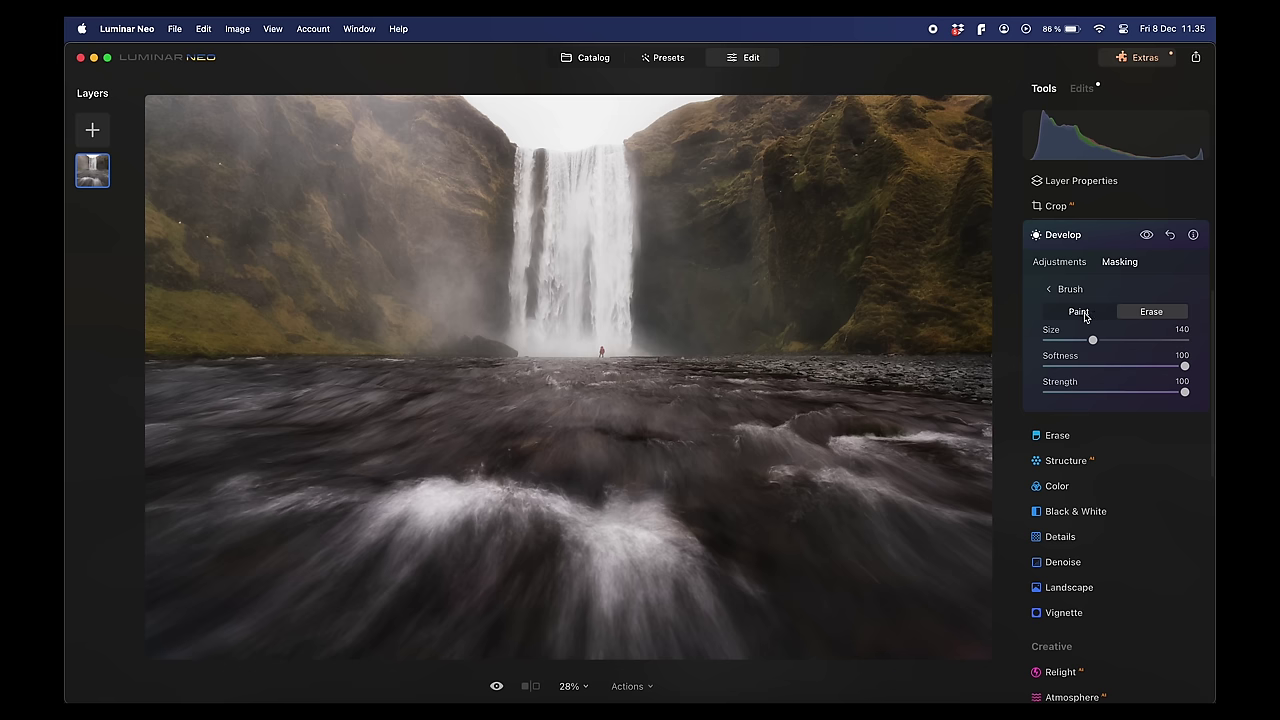
click(1080, 314)
drag(1093, 342, 1083, 341)
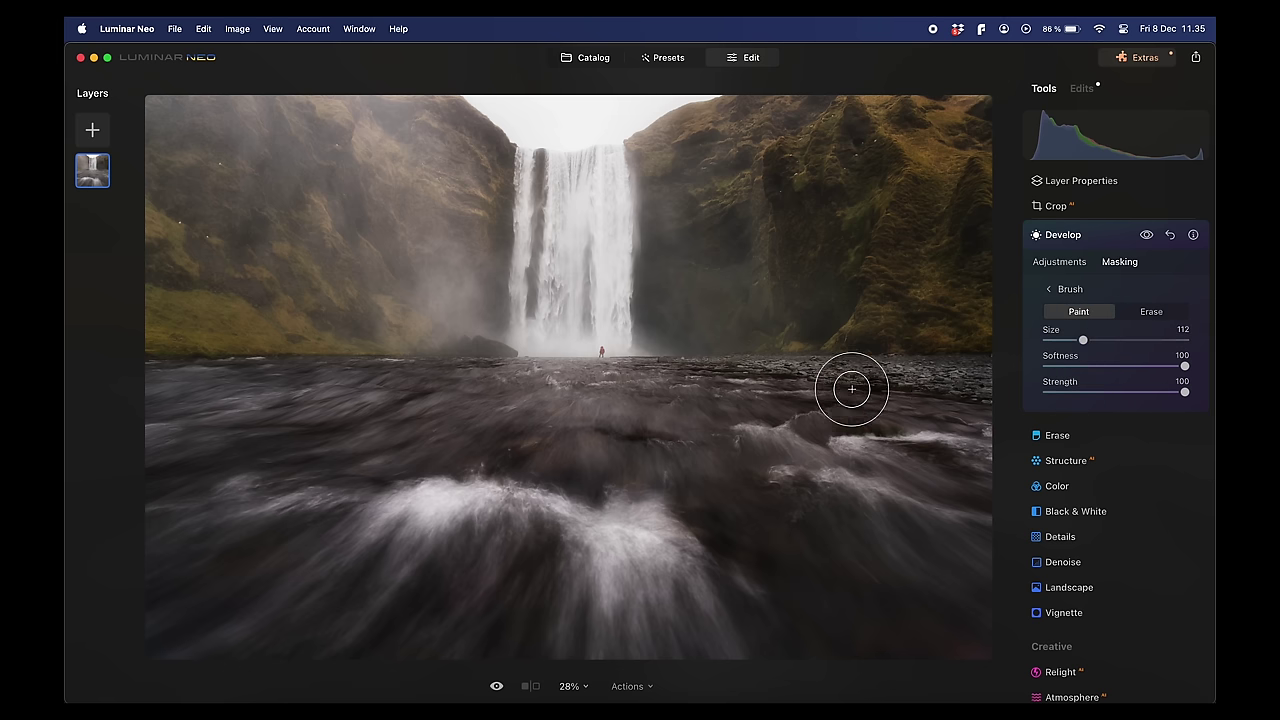
mouse_move(883, 383)
mouse_down()
mouse_move(736, 375)
mouse_move(920, 380)
mouse_up()
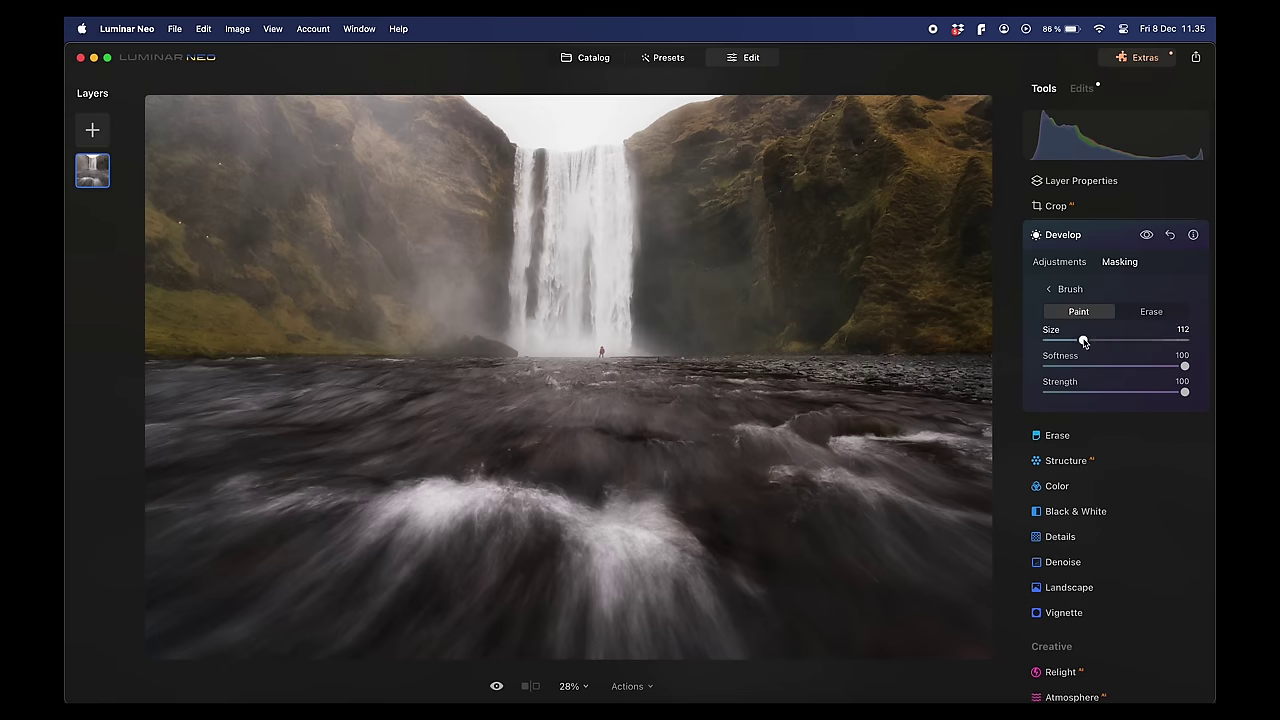
drag(924, 374, 712, 365)
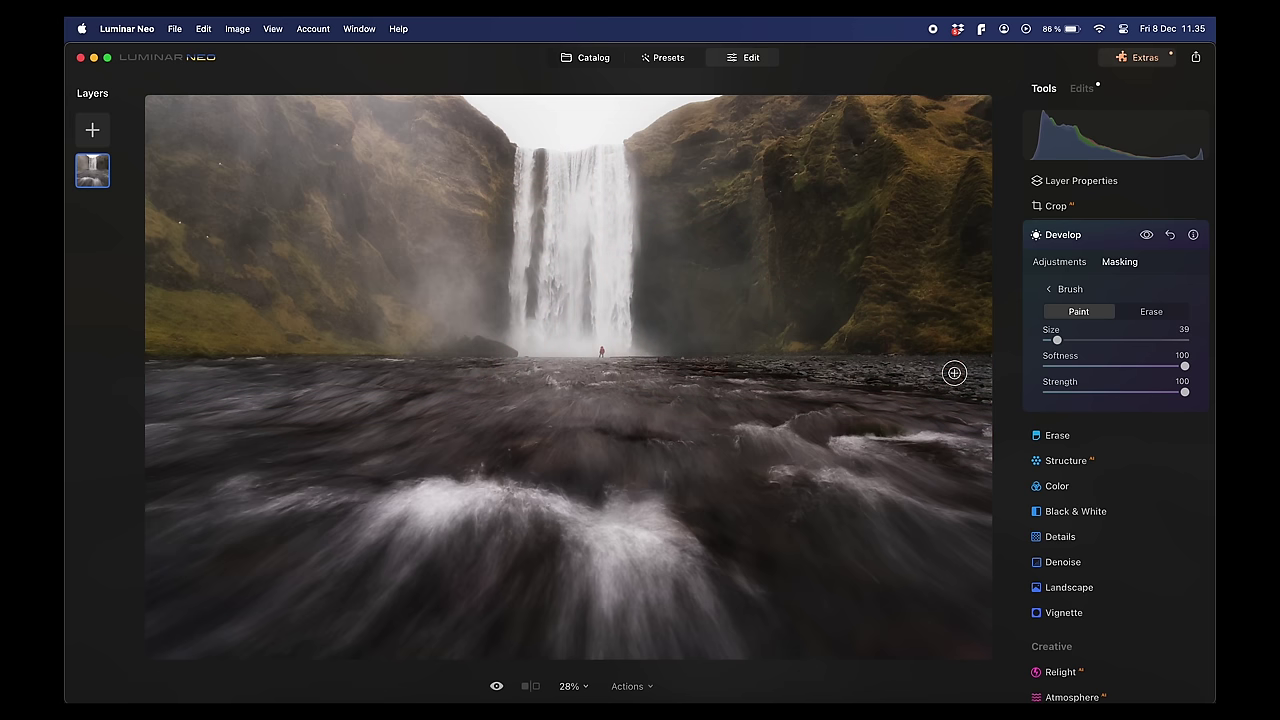
Erase excess darkening mask above and below the right shoreline with the Size 39 brush.
click(1138, 311)
mouse_move(760, 380)
mouse_down()
mouse_move(653, 374)
mouse_move(806, 391)
mouse_move(694, 343)
mouse_move(610, 347)
mouse_move(814, 335)
mouse_move(755, 345)
mouse_up()
drag(880, 397, 879, 397)
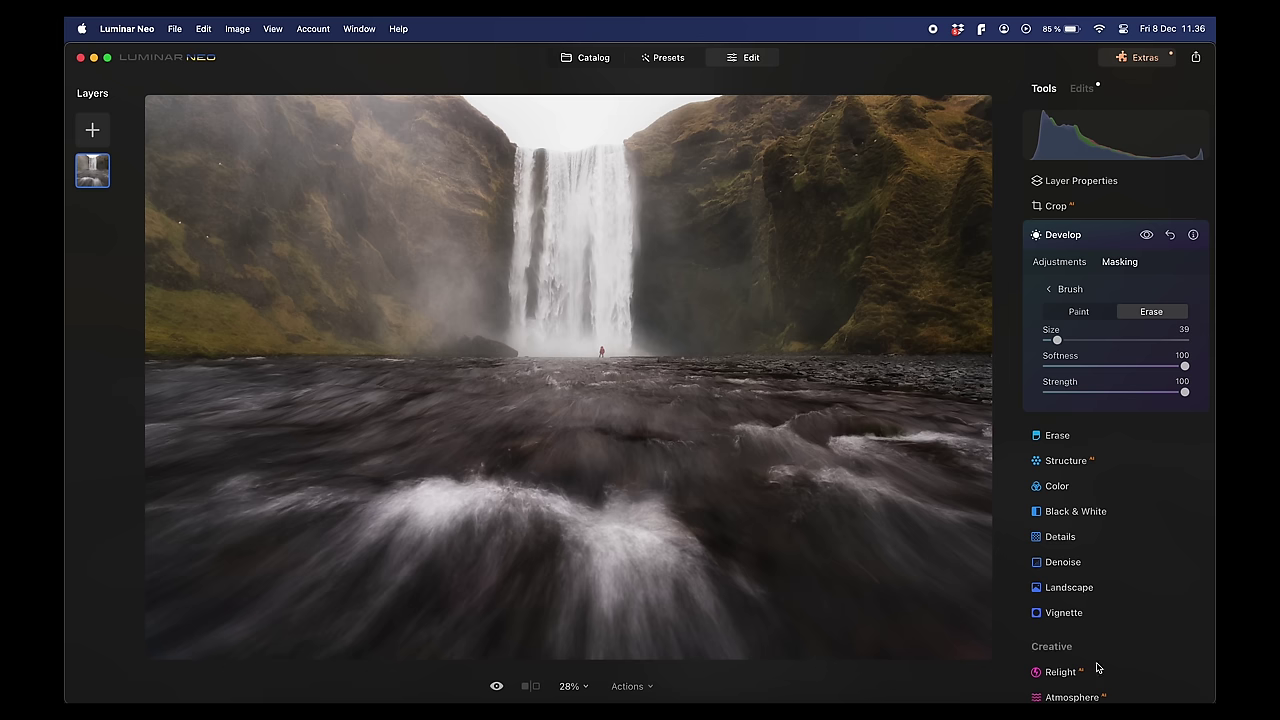
Start another Develop edit and warm the white balance with Temperature 4.
click(1058, 436)
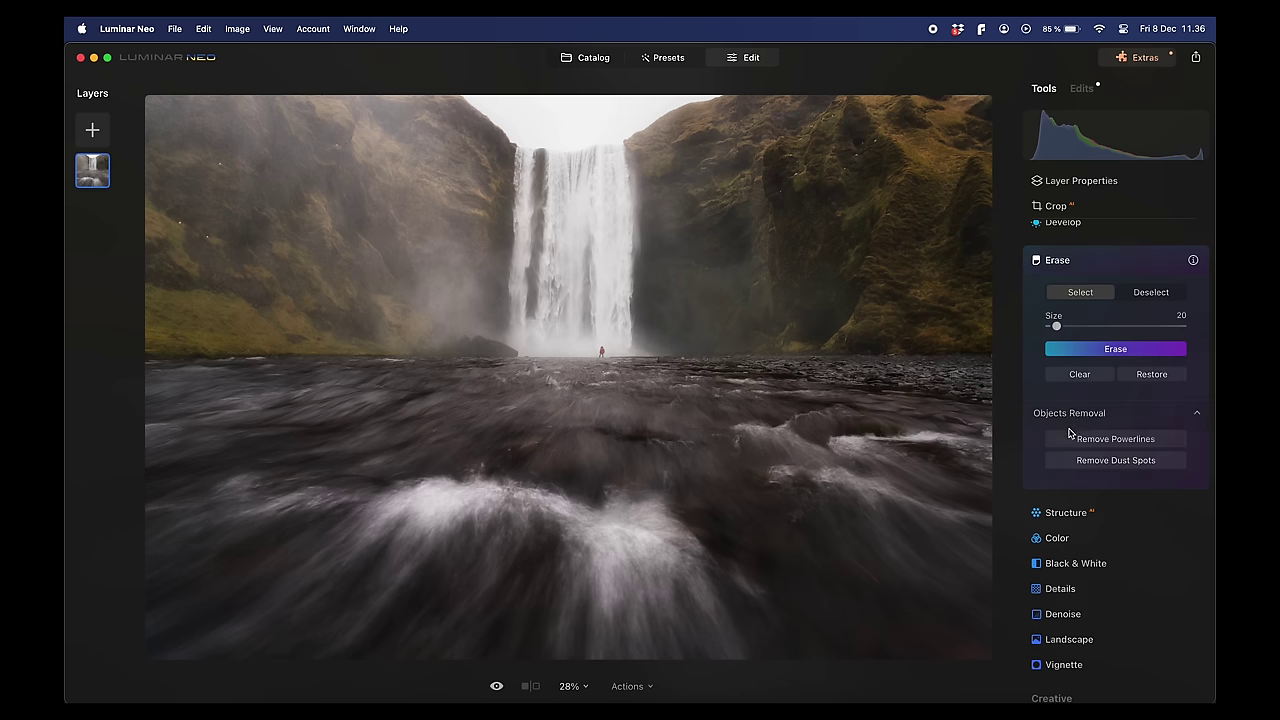
click(1066, 224)
scroll(1116, 468, down, 5)
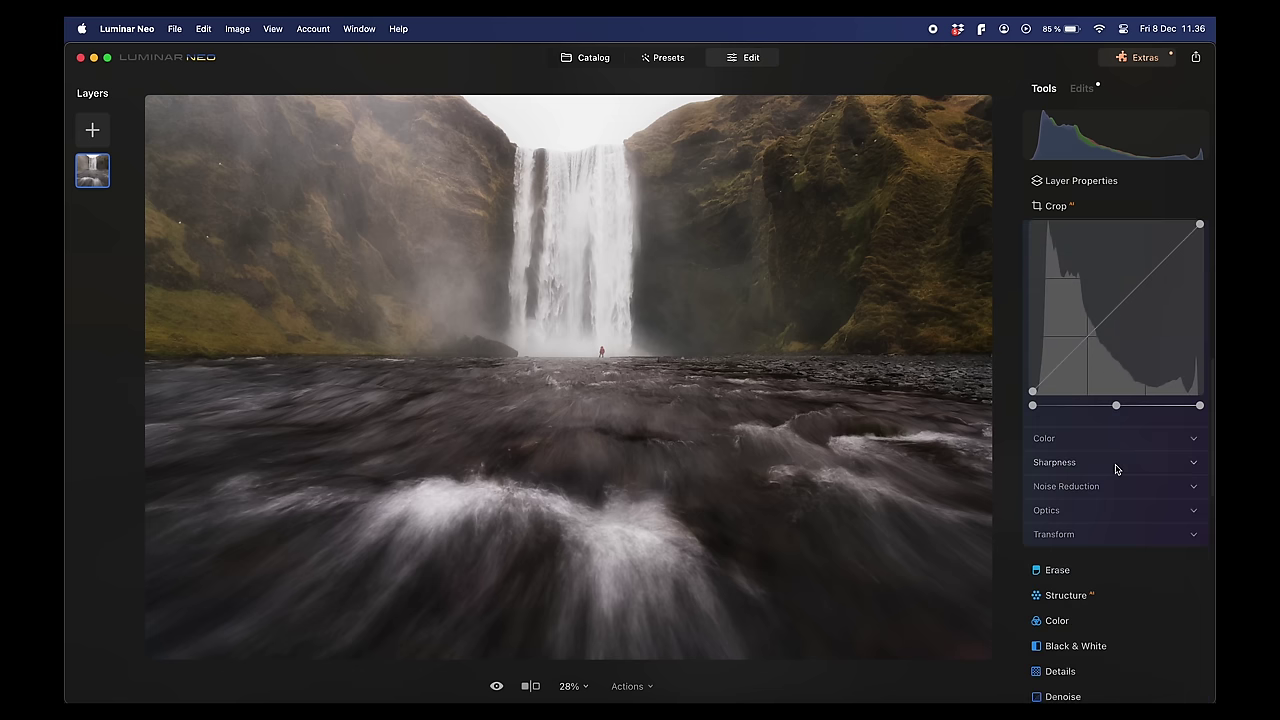
click(1055, 439)
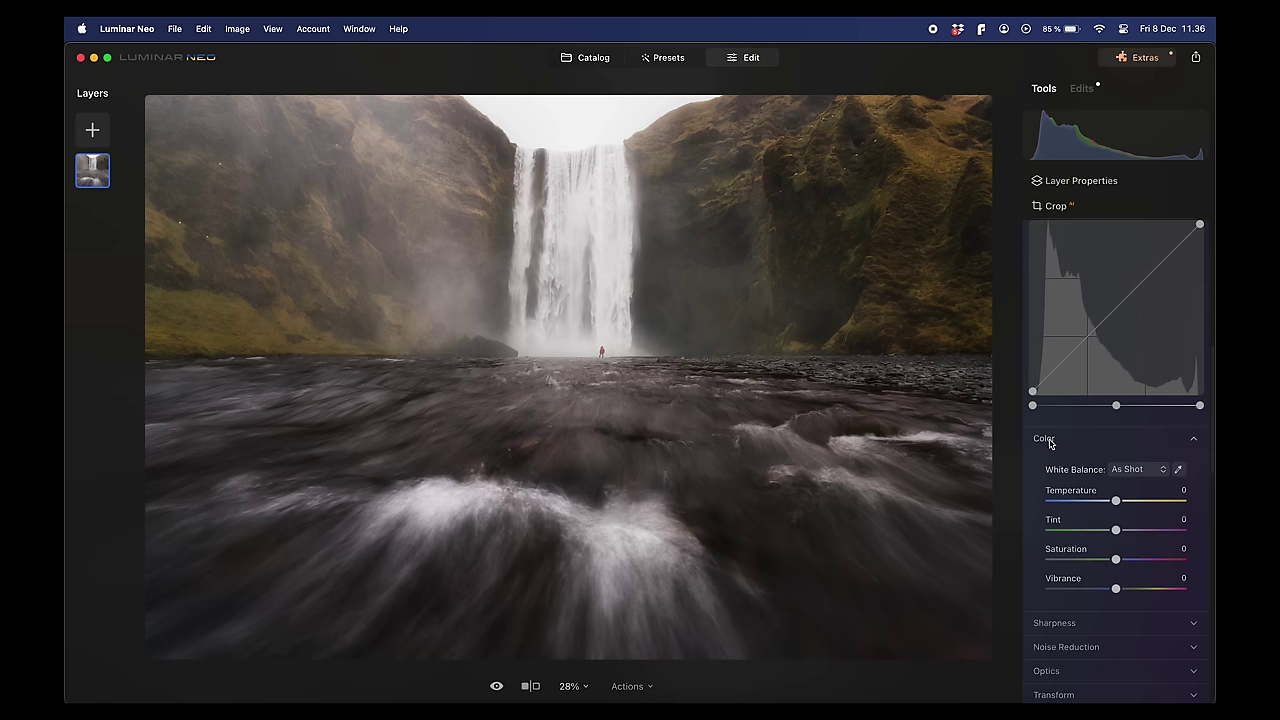
drag(1118, 502, 1122, 503)
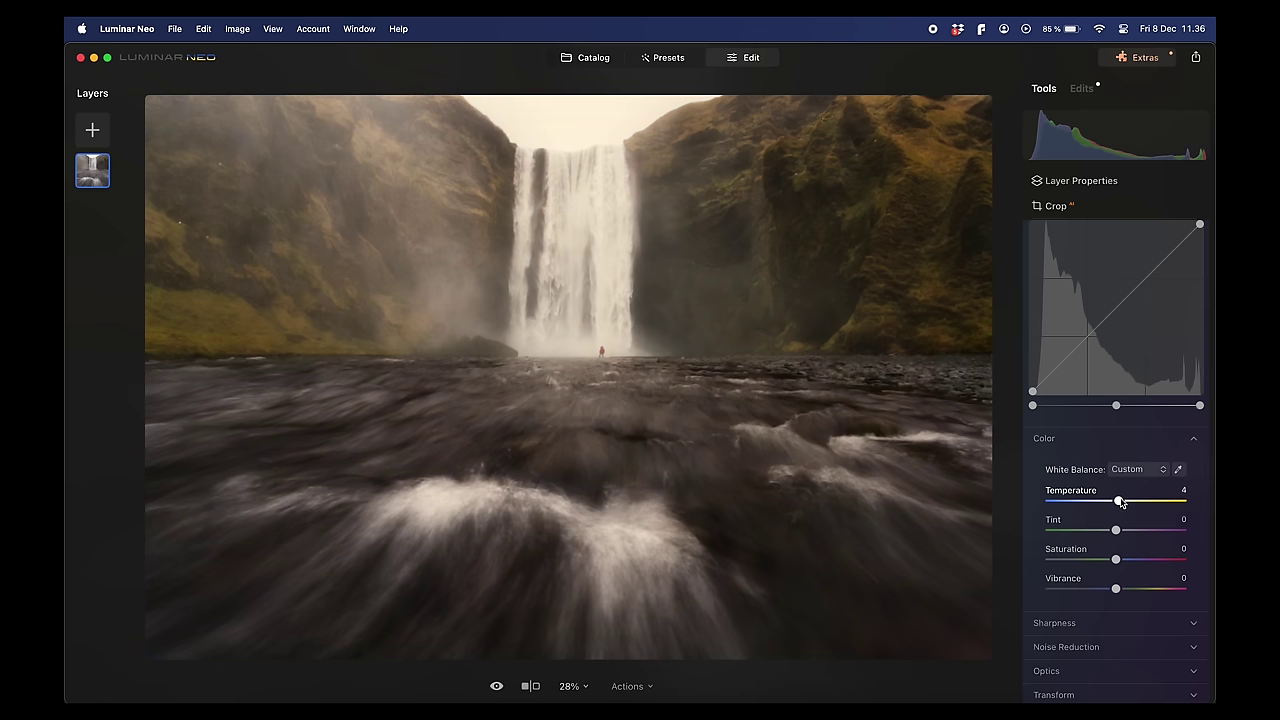
Paint a Size 100 brush mask that limits the warming to the river in the foreground.
scroll(1124, 503, up, 5)
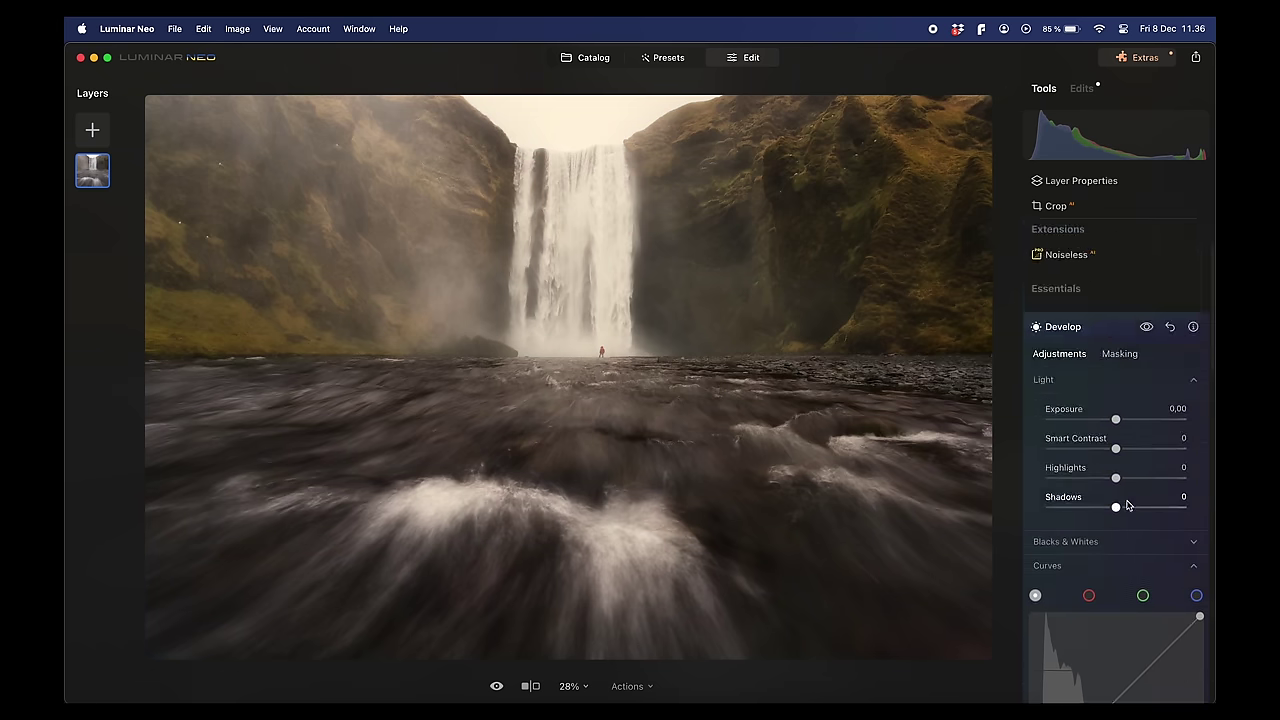
click(1128, 356)
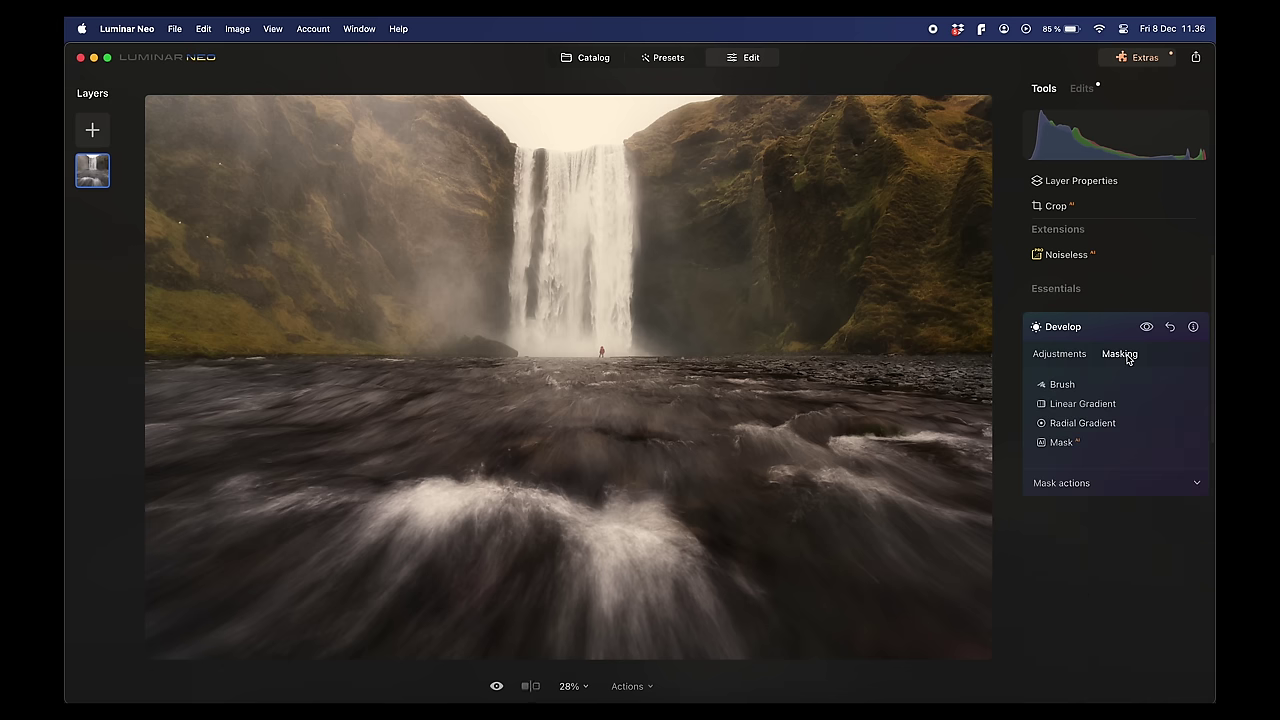
click(1062, 385)
mouse_move(306, 403)
mouse_down()
mouse_move(155, 397)
mouse_move(368, 396)
mouse_move(212, 442)
mouse_move(176, 492)
mouse_move(159, 582)
mouse_move(278, 651)
mouse_move(296, 651)
mouse_move(199, 587)
mouse_move(265, 519)
mouse_move(210, 486)
mouse_move(317, 481)
mouse_move(434, 404)
mouse_move(392, 378)
mouse_move(218, 527)
mouse_move(265, 626)
mouse_move(337, 551)
mouse_move(178, 662)
mouse_move(125, 675)
mouse_move(267, 660)
mouse_move(396, 578)
mouse_move(366, 646)
mouse_up()
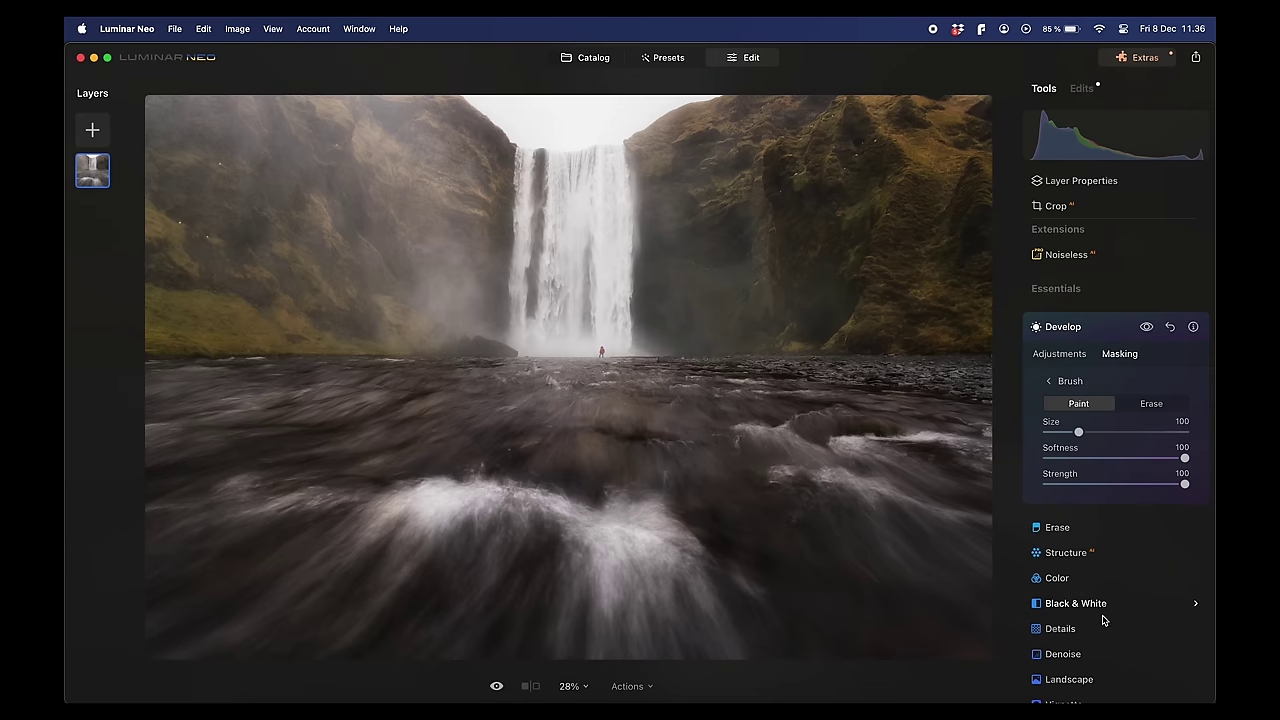
mouse_move(906, 560)
mouse_down()
mouse_move(951, 529)
mouse_move(960, 486)
mouse_move(886, 514)
mouse_move(844, 579)
mouse_up()
mouse_move(691, 603)
mouse_down()
mouse_move(586, 623)
mouse_move(729, 671)
mouse_move(800, 640)
mouse_up()
drag(171, 394, 145, 388)
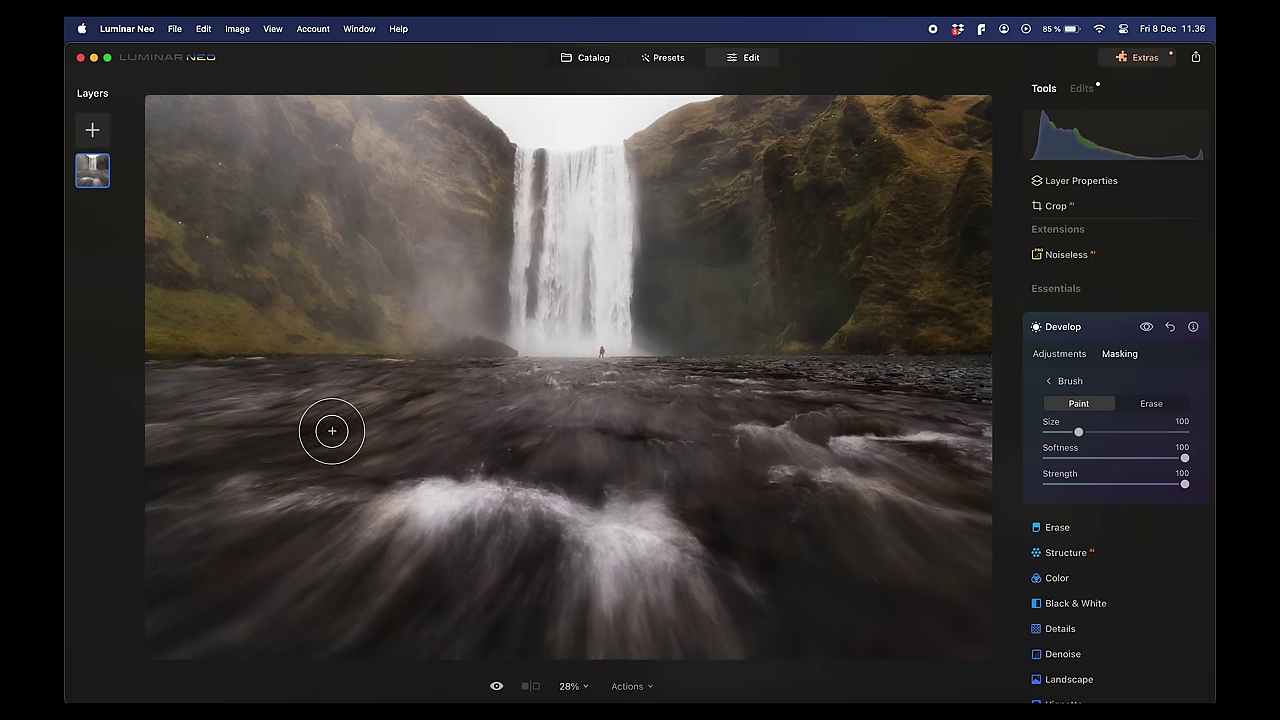
Erase some warming mask from the left side of the river at Softness 46, and more at Softness 100 and Strength 37.
click(1165, 405)
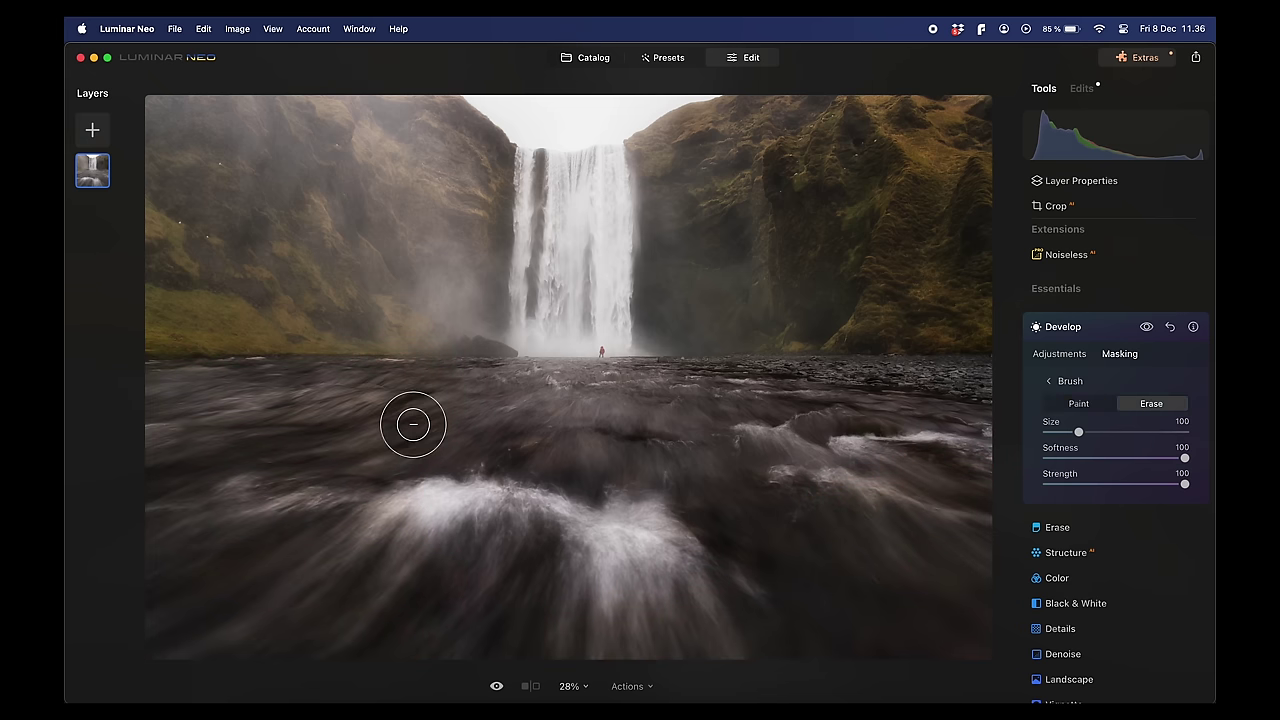
click(1112, 458)
mouse_move(438, 458)
mouse_down()
mouse_move(367, 438)
mouse_move(411, 394)
mouse_move(436, 453)
mouse_up()
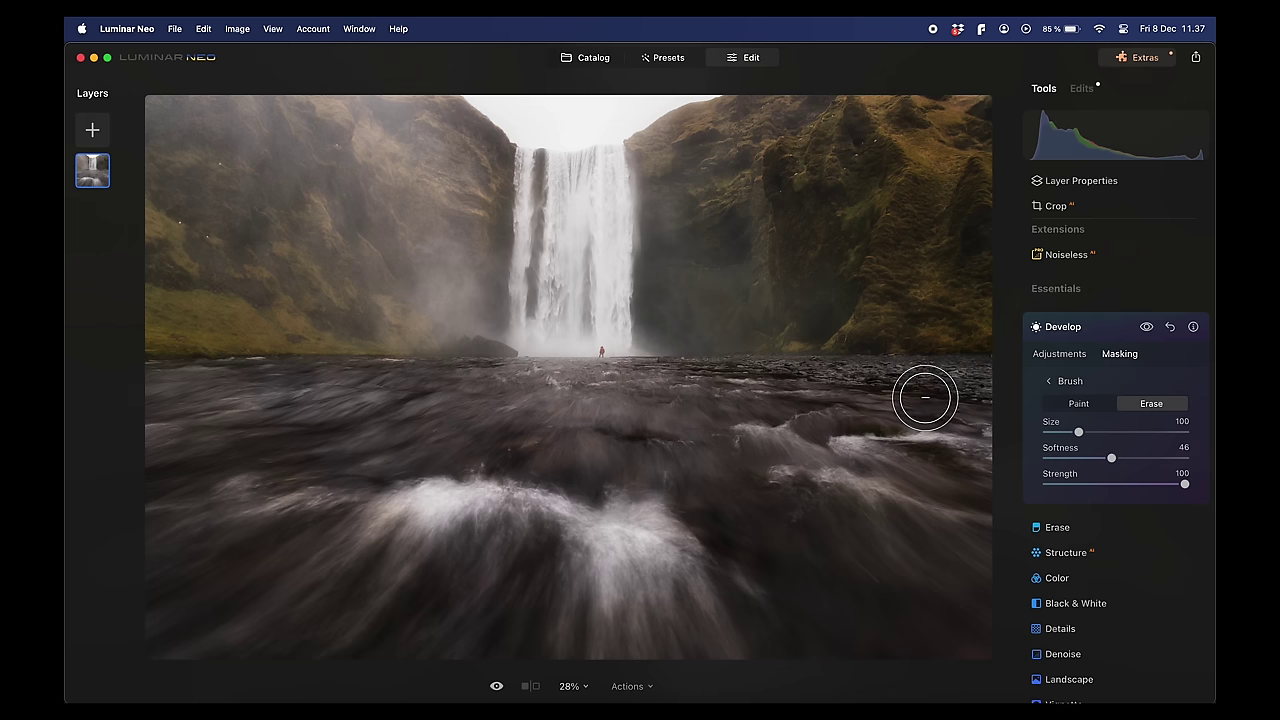
mouse_move(1120, 485)
mouse_down()
mouse_move(1098, 485)
mouse_move(1206, 458)
mouse_up()
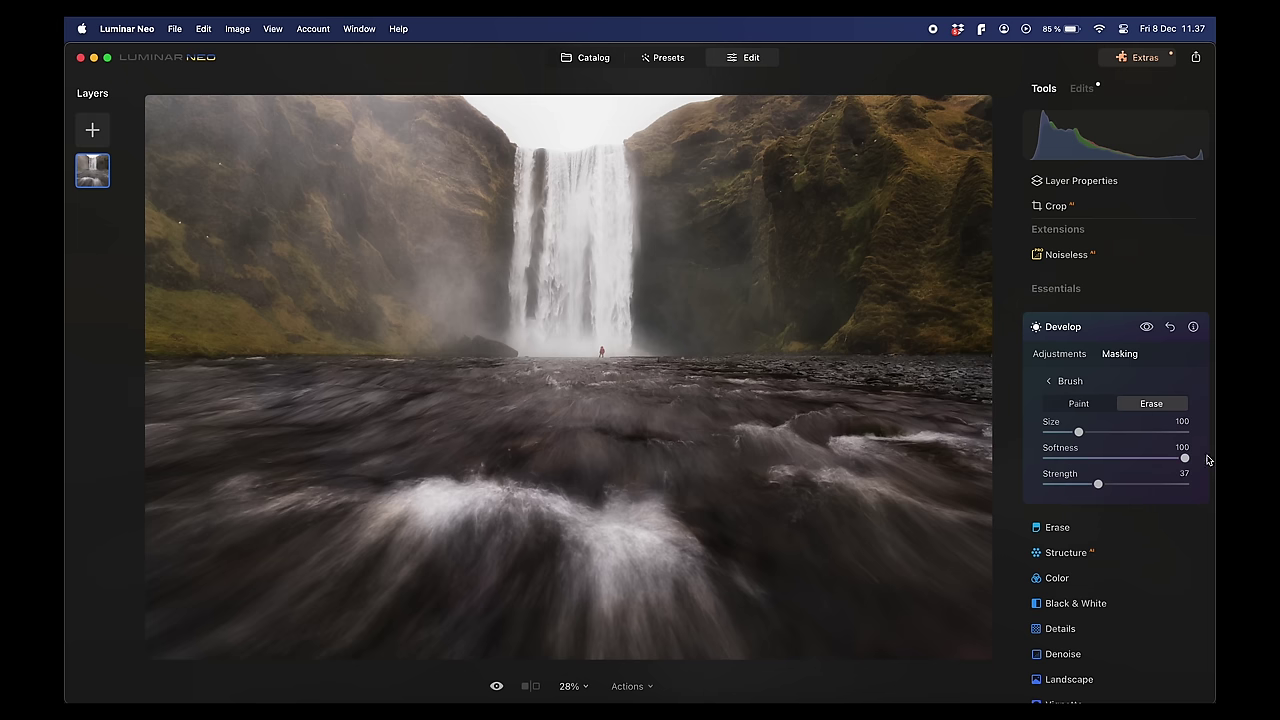
drag(218, 543, 434, 514)
mouse_move(277, 529)
mouse_down()
mouse_move(237, 554)
mouse_move(344, 539)
mouse_move(306, 540)
mouse_move(334, 477)
mouse_move(302, 473)
mouse_up()
scroll(1052, 330, down, 1)
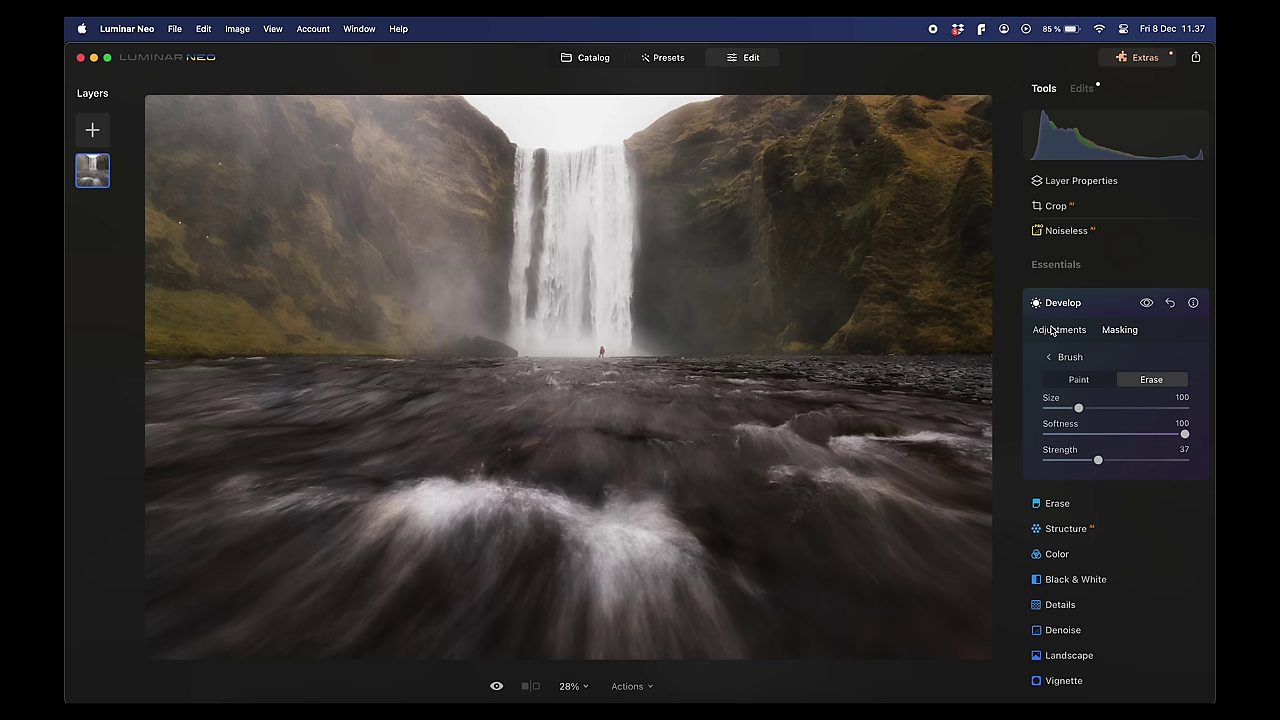
Fine-tune the warmth of the masked river edit, settling on Temperature 4.
click(1055, 330)
scroll(1140, 590, down, 10)
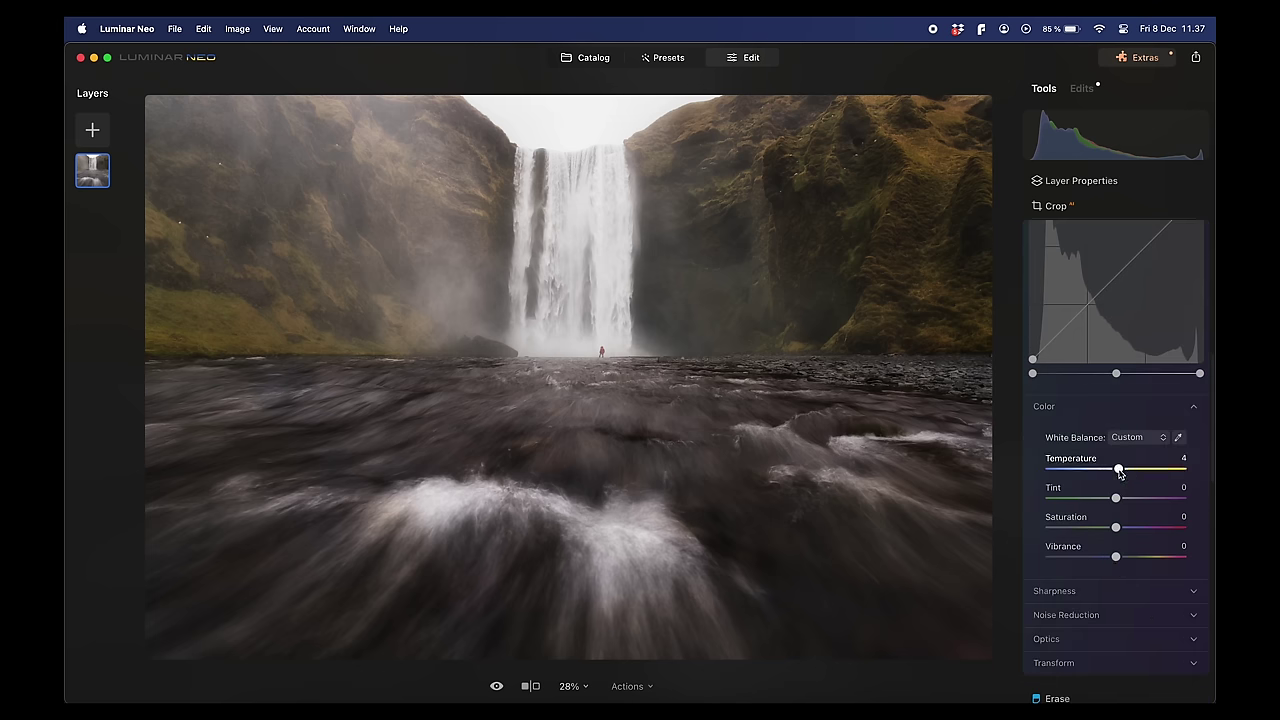
mouse_move(1119, 470)
mouse_down()
mouse_move(1078, 470)
mouse_move(1140, 470)
mouse_move(1120, 470)
mouse_up()
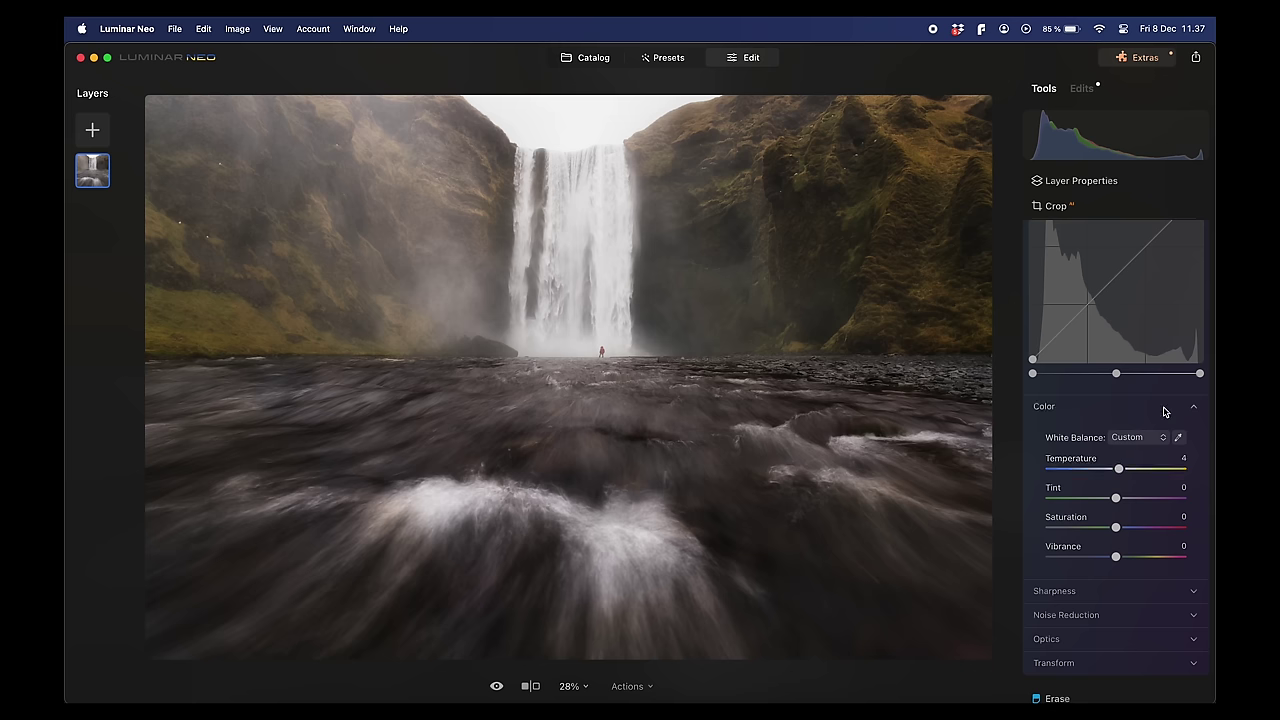
Reopen the cliff darkening Develop edit from the applied edits and set its Exposure to -0.43.
click(1084, 89)
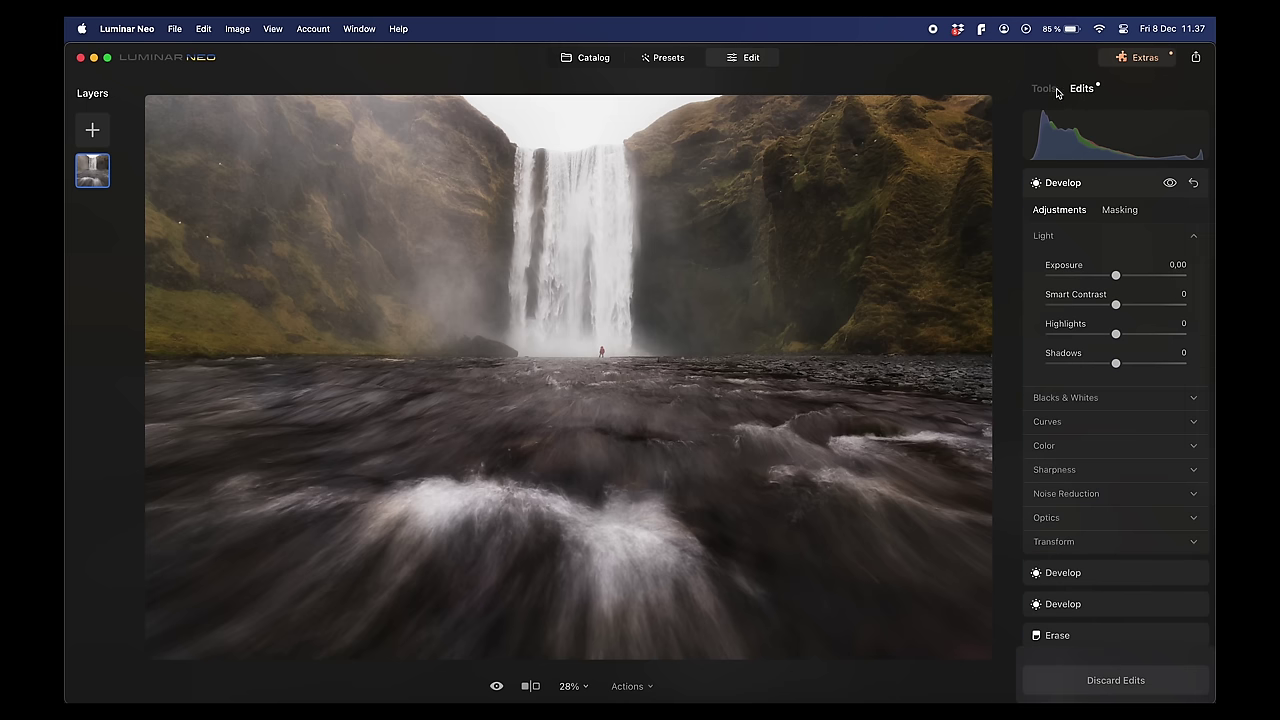
click(1088, 582)
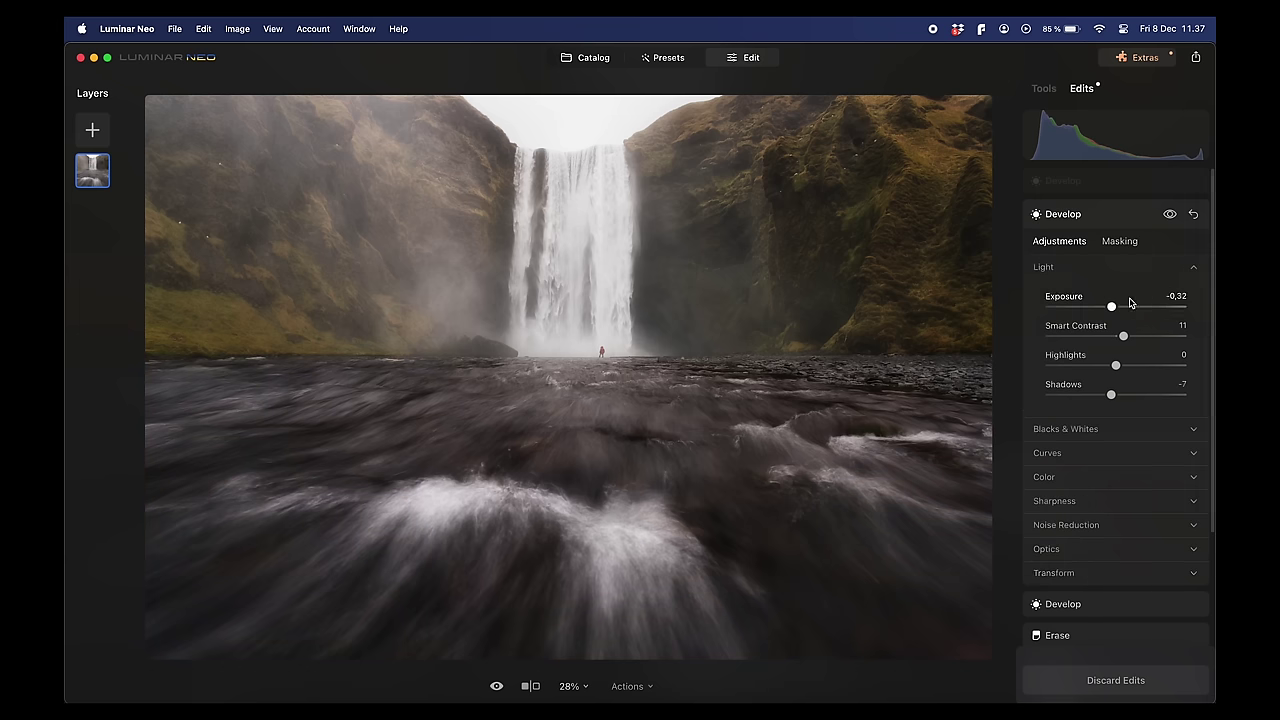
drag(1111, 309, 1110, 308)
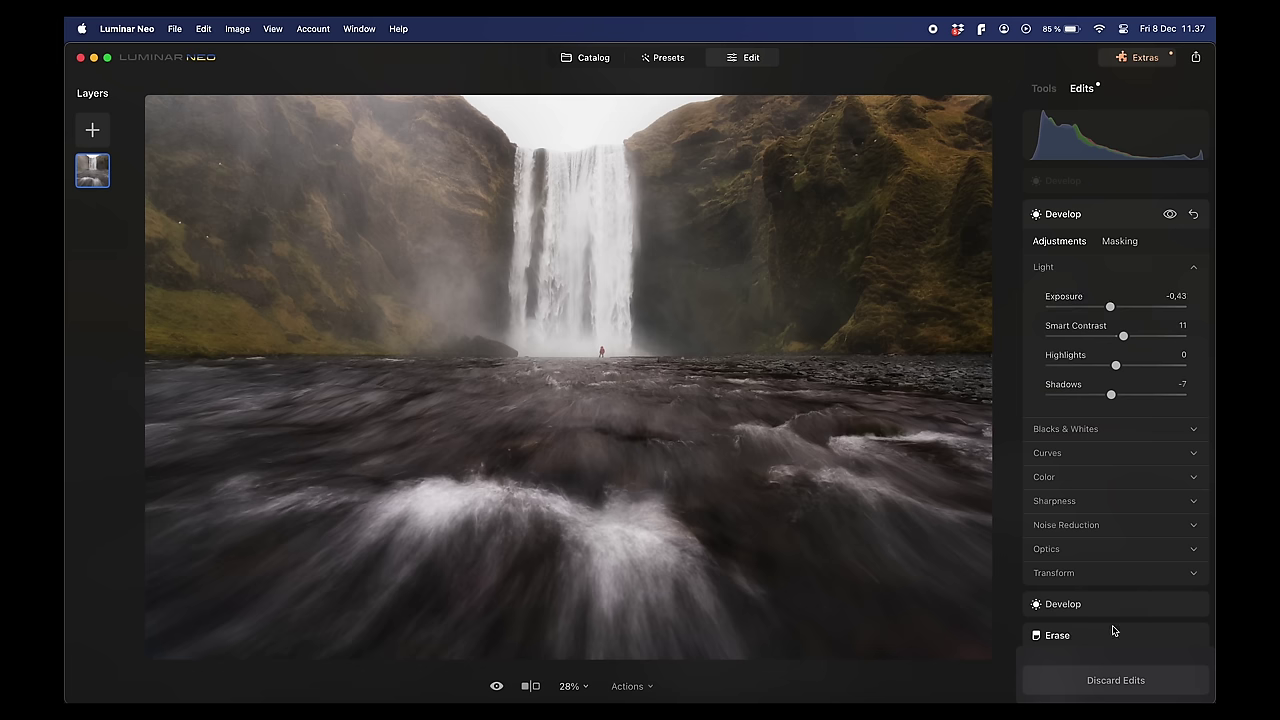
Set the Amount of the upper Soft Focus Glow edit to 5 and return to the latest Develop edit.
scroll(1120, 600, down, 5)
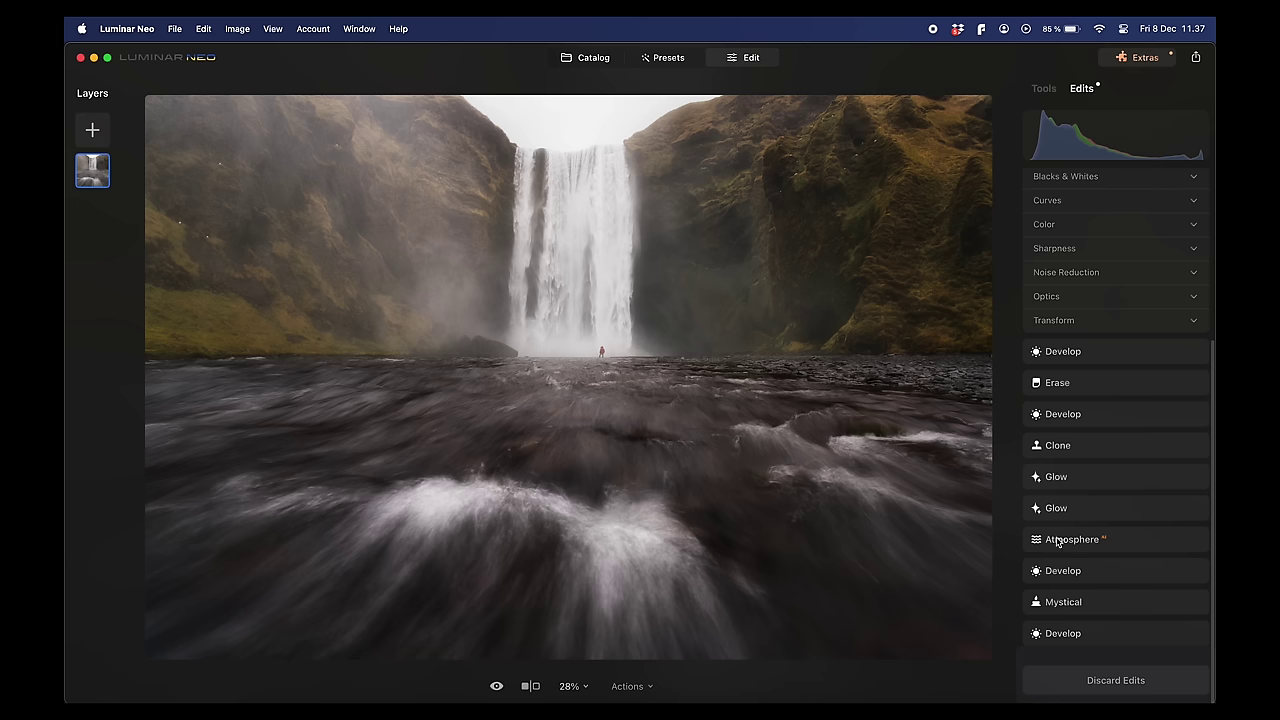
click(1062, 478)
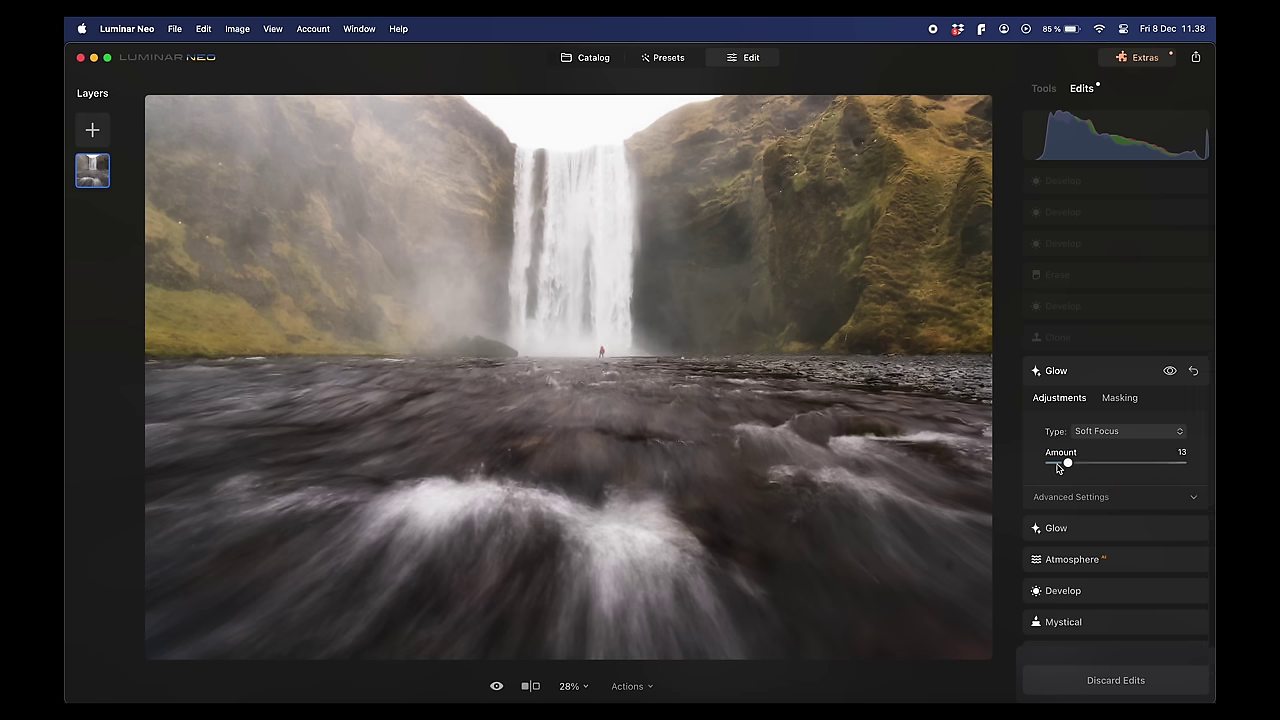
mouse_move(1068, 464)
mouse_down()
mouse_move(1137, 457)
mouse_move(1071, 460)
mouse_move(1063, 473)
mouse_up()
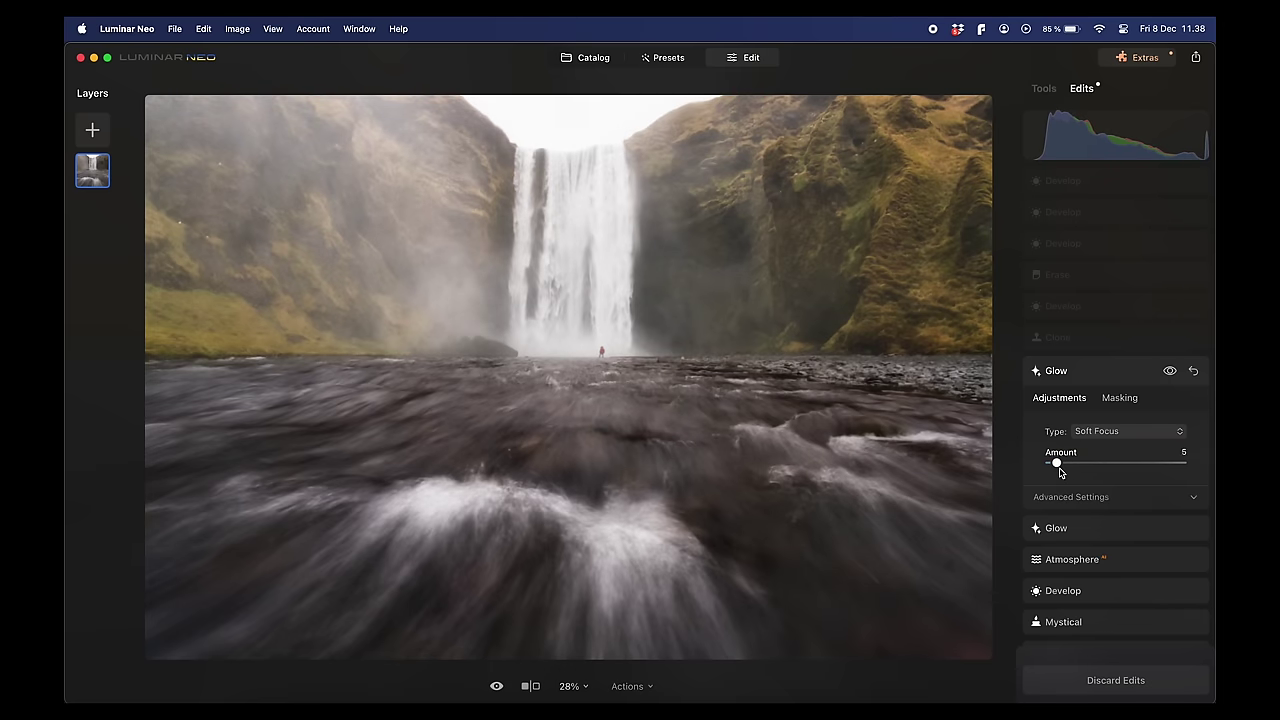
click(1066, 188)
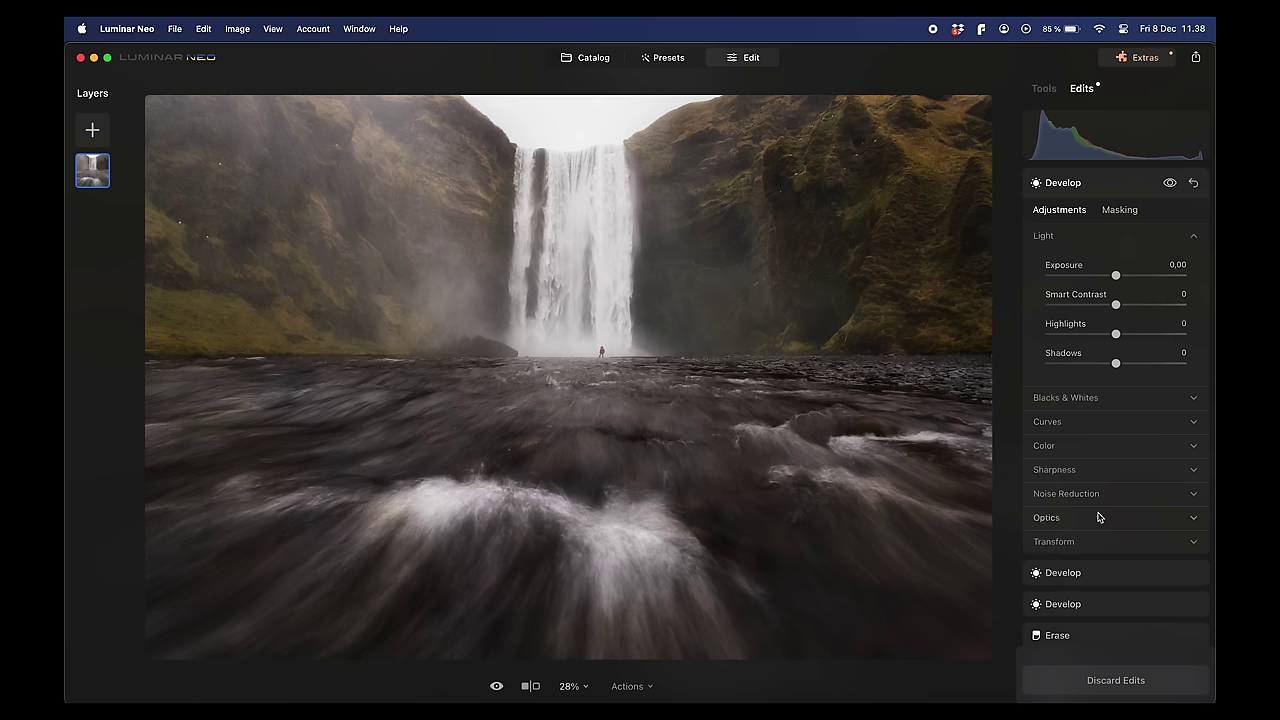
scroll(1120, 562, down, 1)
scroll(1120, 560, down, 5)
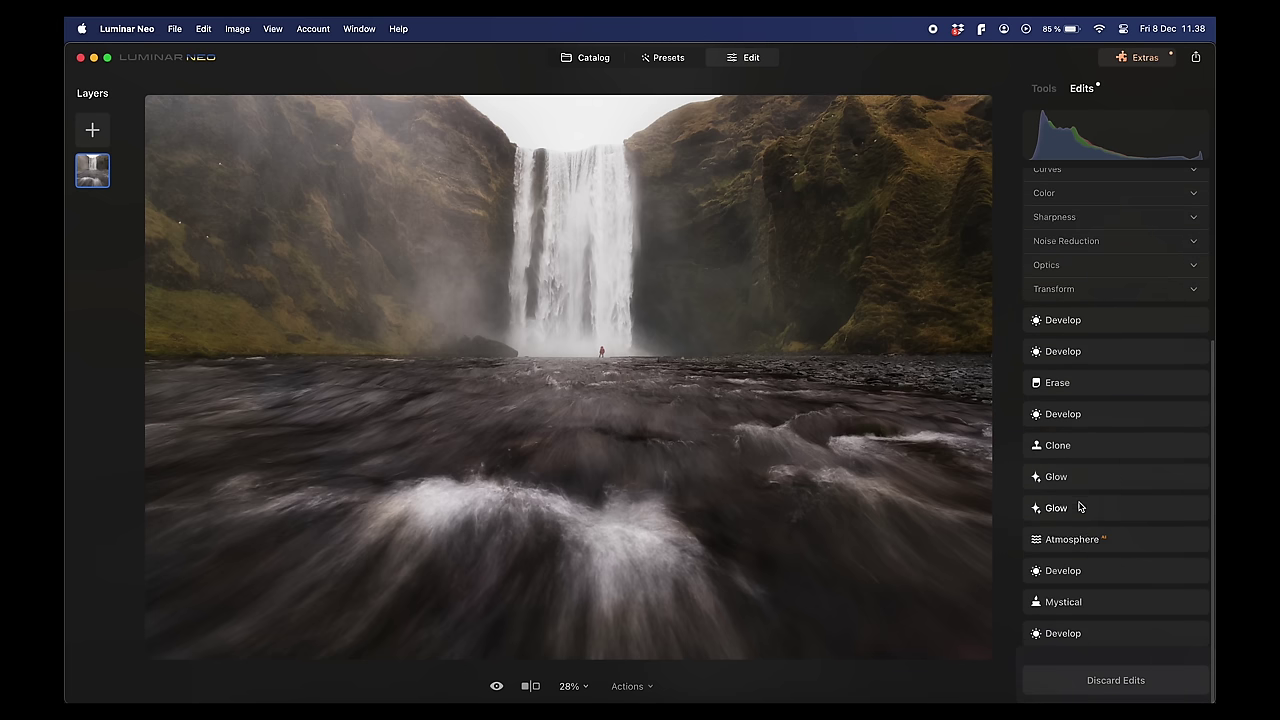
scroll(1082, 508, up, 5)
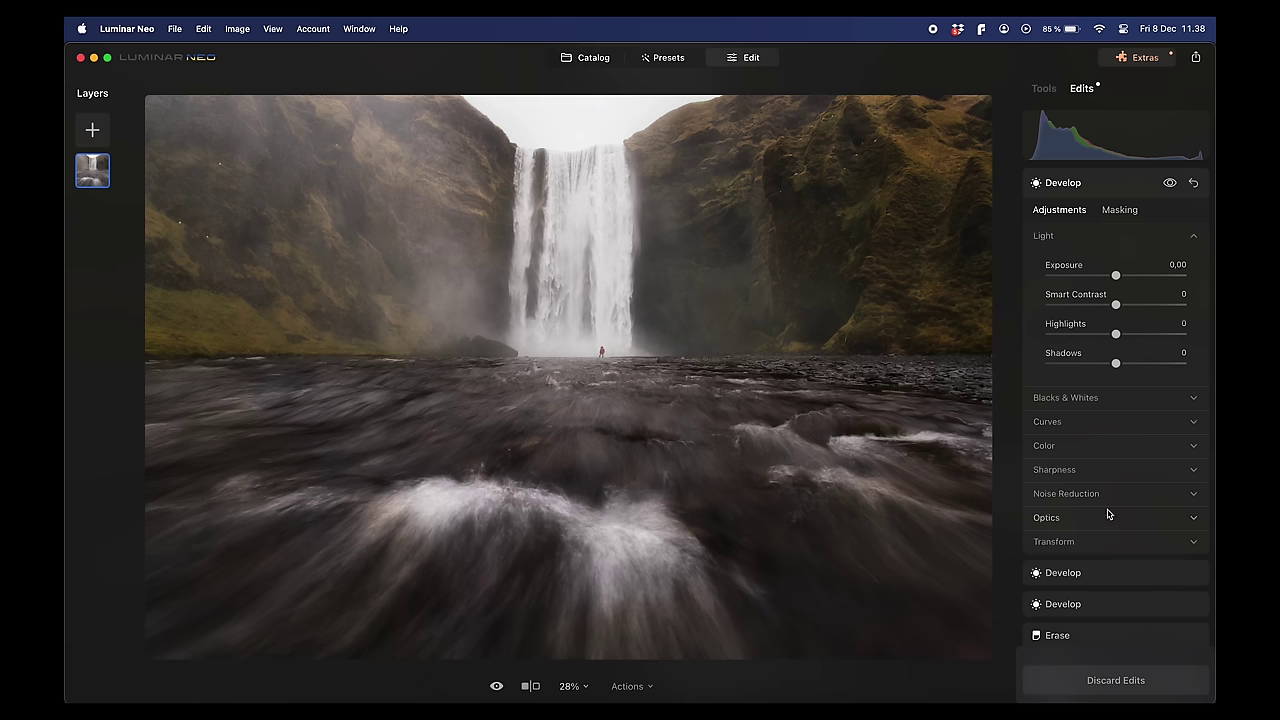
Add a new Develop edit and slightly brighten the whole photo's midtones with the RGB curve.
click(1049, 96)
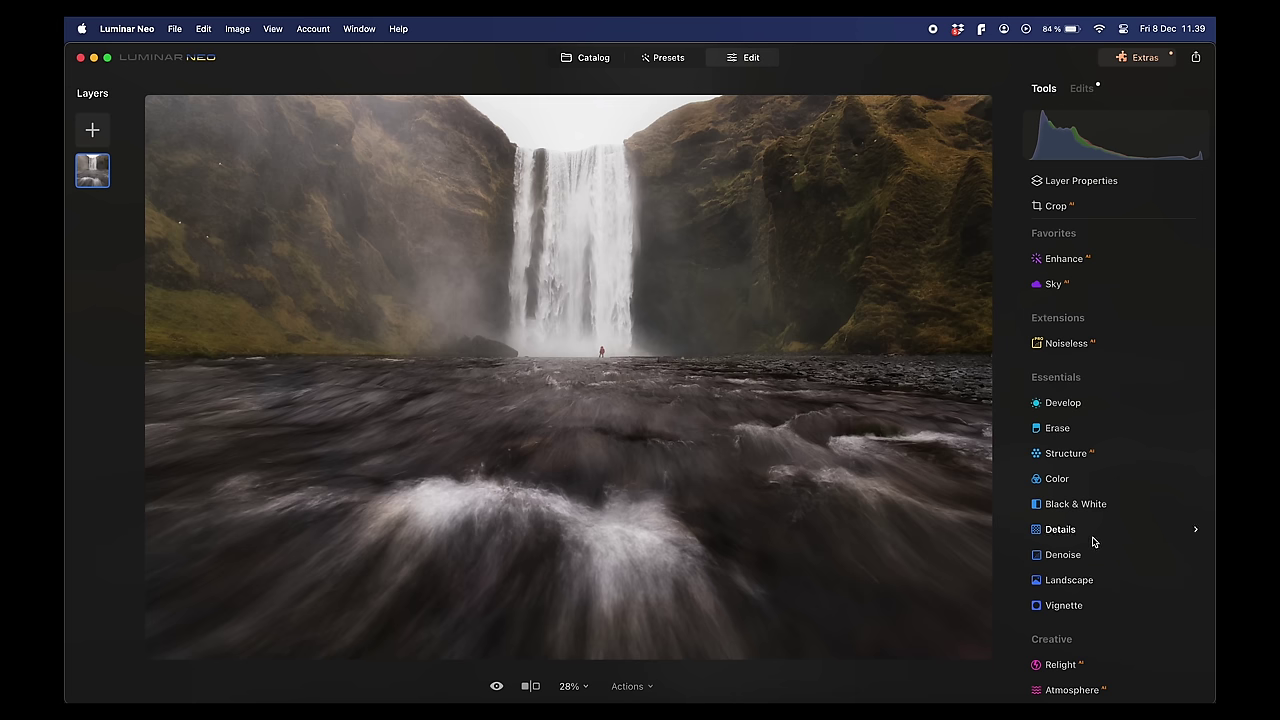
click(1074, 405)
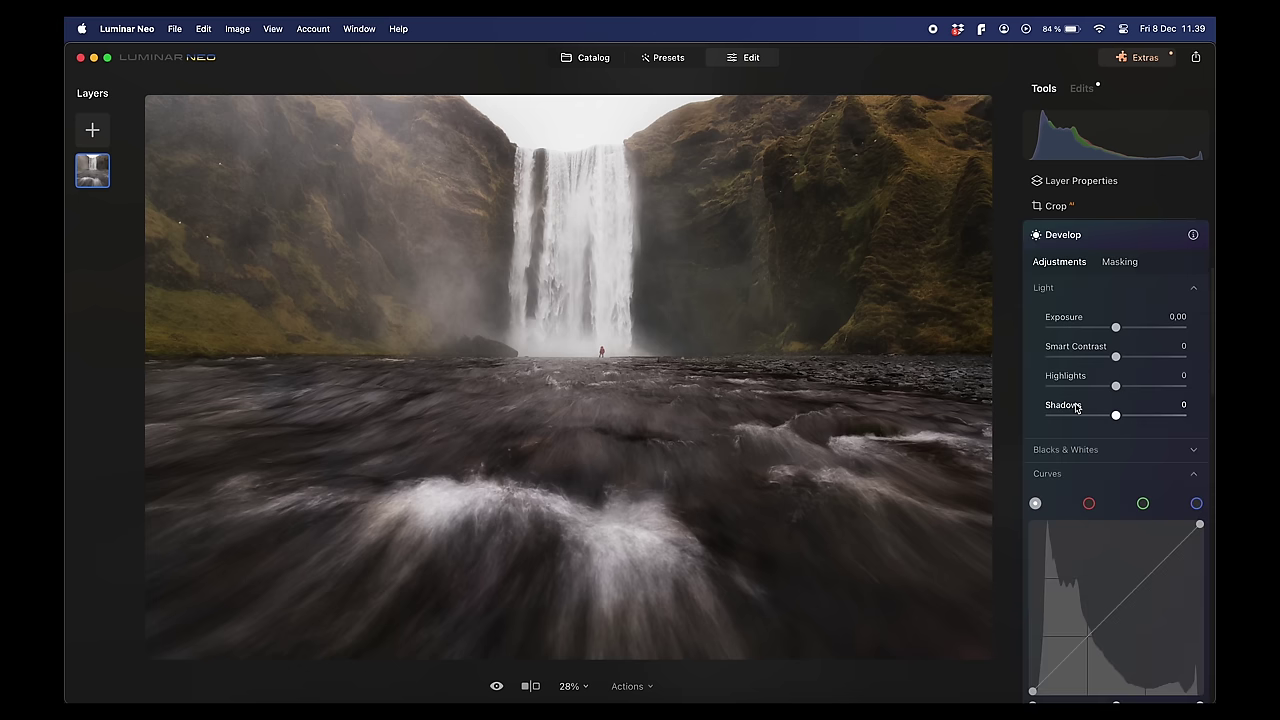
mouse_move(1133, 595)
mouse_down()
mouse_move(1123, 586)
mouse_move(1132, 591)
mouse_up()
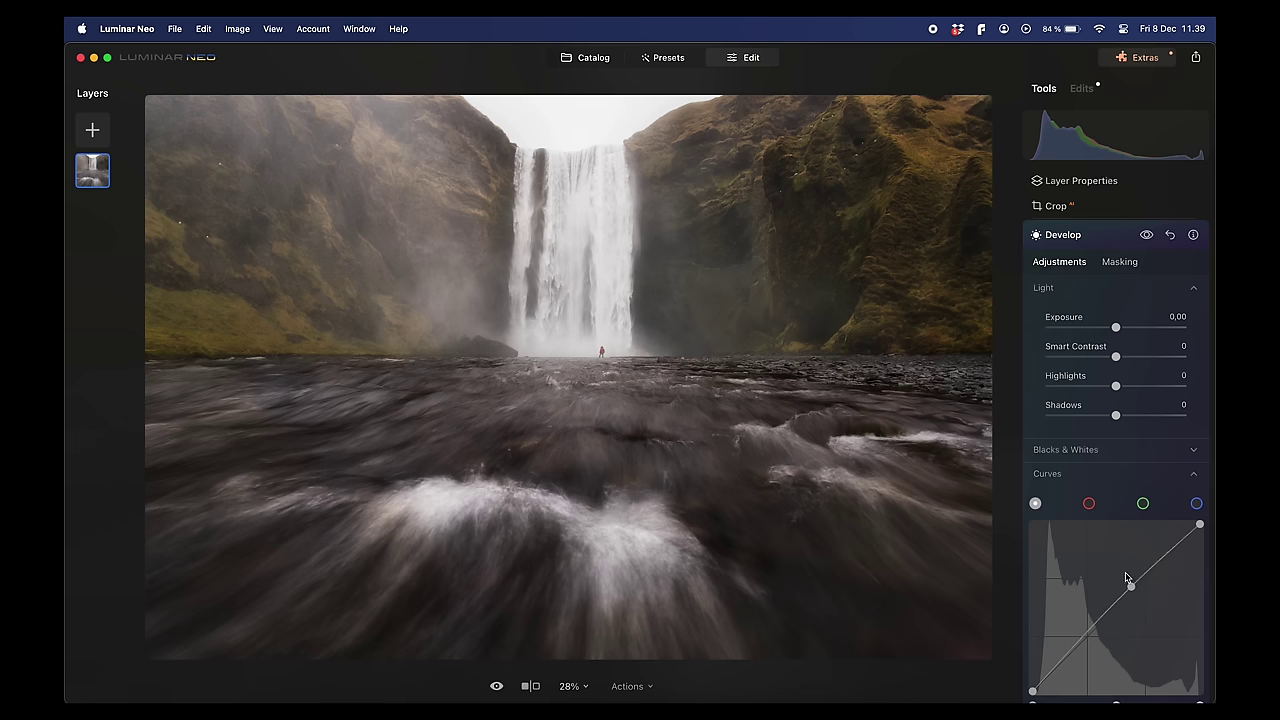
Start exporting the edited photo from the catalog to disk with the sRGB color space.
click(594, 60)
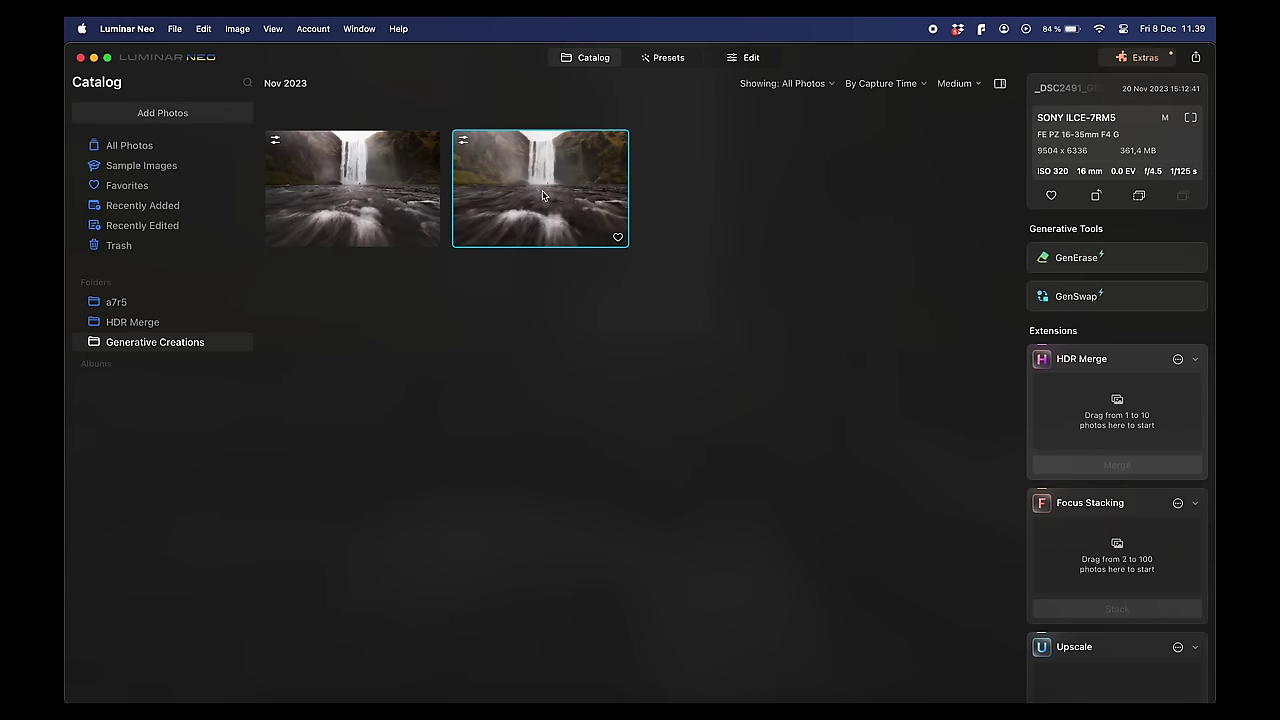
click(174, 30)
click(229, 179)
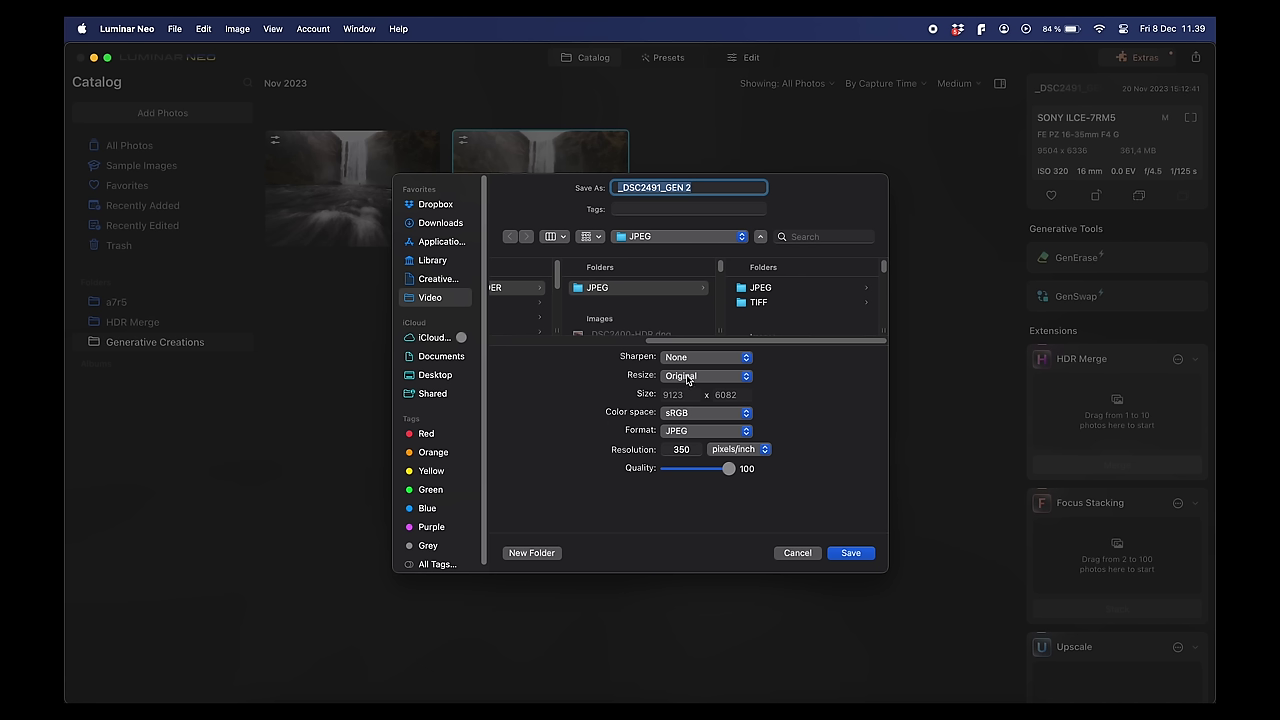
click(688, 421)
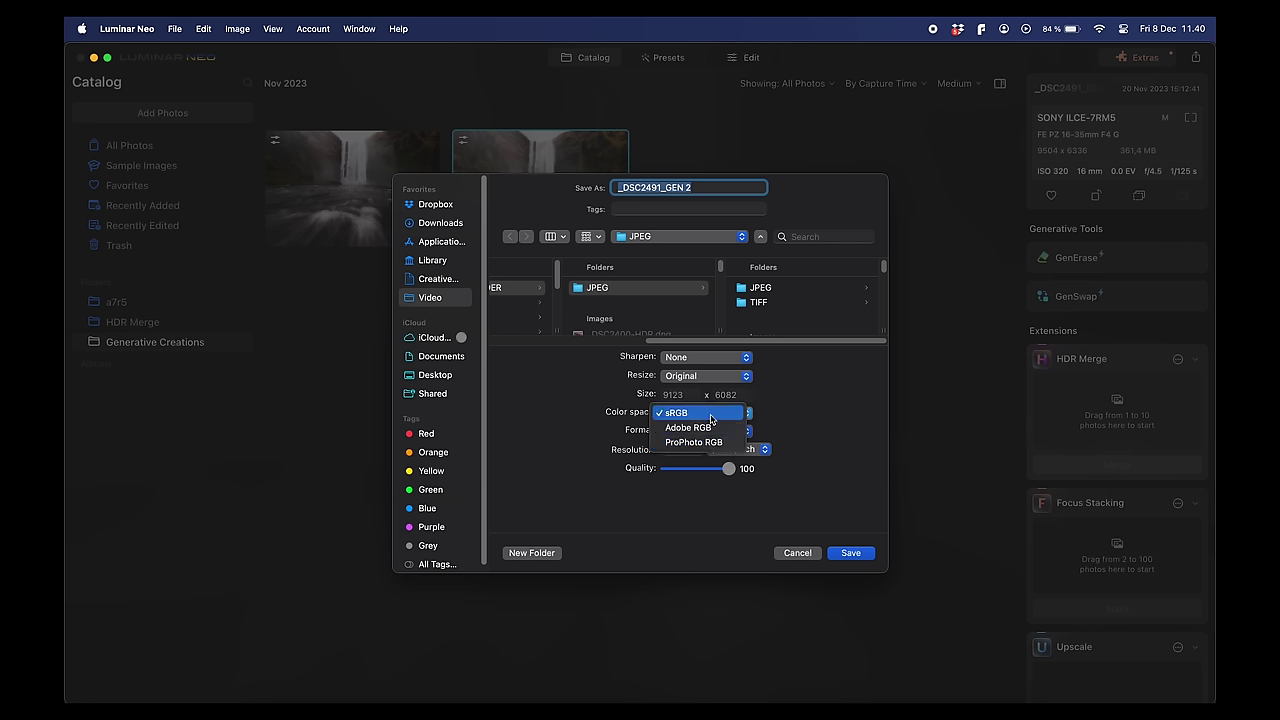
click(711, 413)
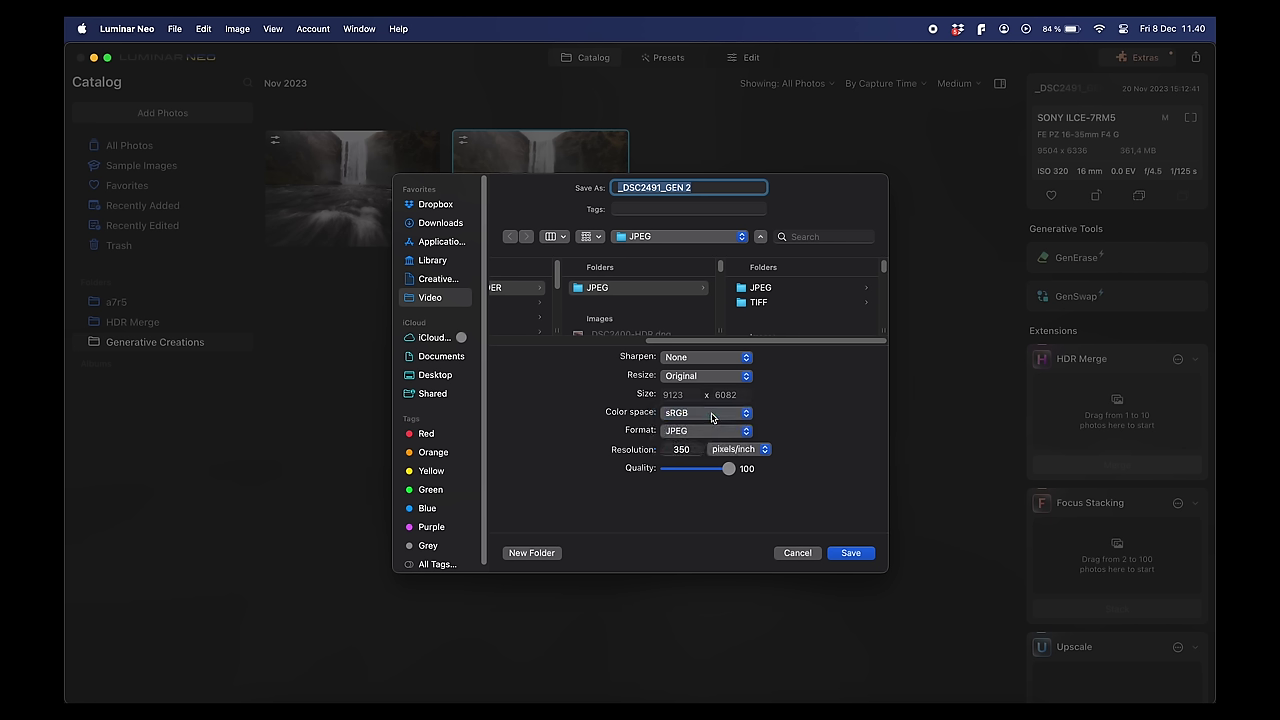